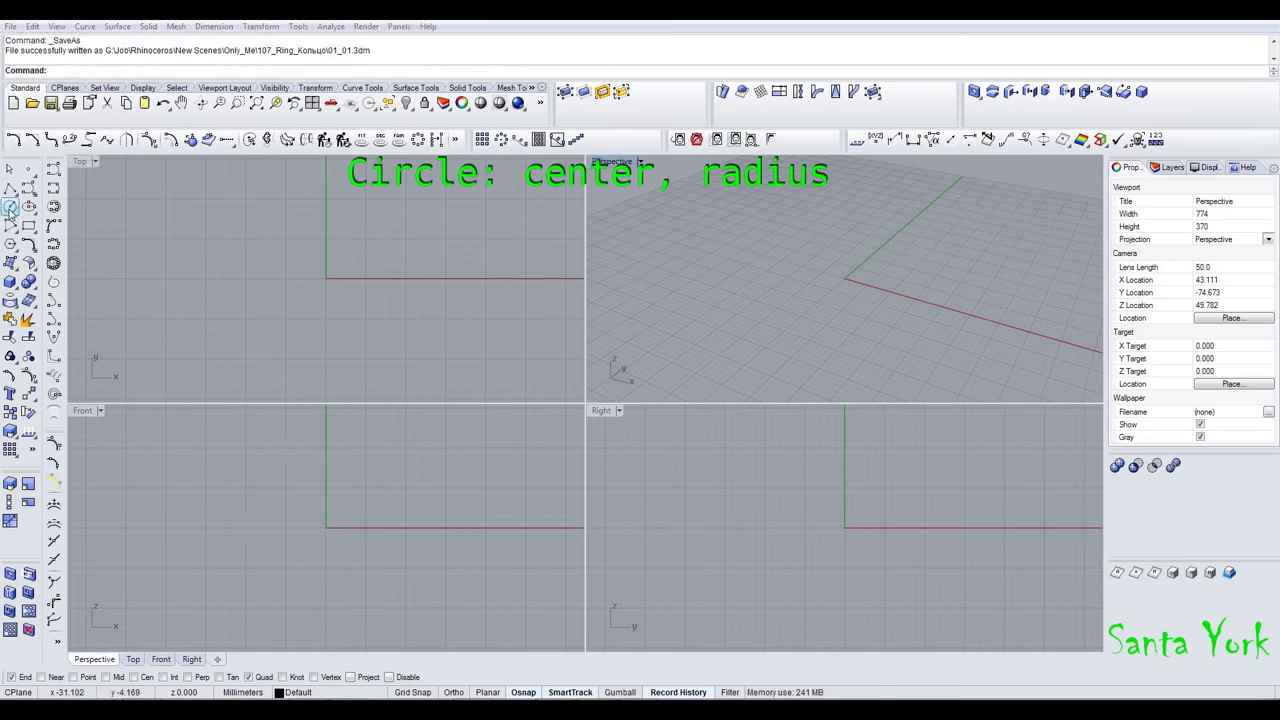
- Draw a circle with a 19 mm diameter centred on the origin in the Front view
{"action": "type", "text": "0"}
{"action": "key", "text": "Return"}
{"action": "type", "text": "19"}
{"action": "key", "text": "Return"}
- Rotate the circle 270 degrees about the origin in the Front view
{"action": "left_click", "coordinate": [251, 520]}
{"action": "left_click", "coordinate": [28, 412]}
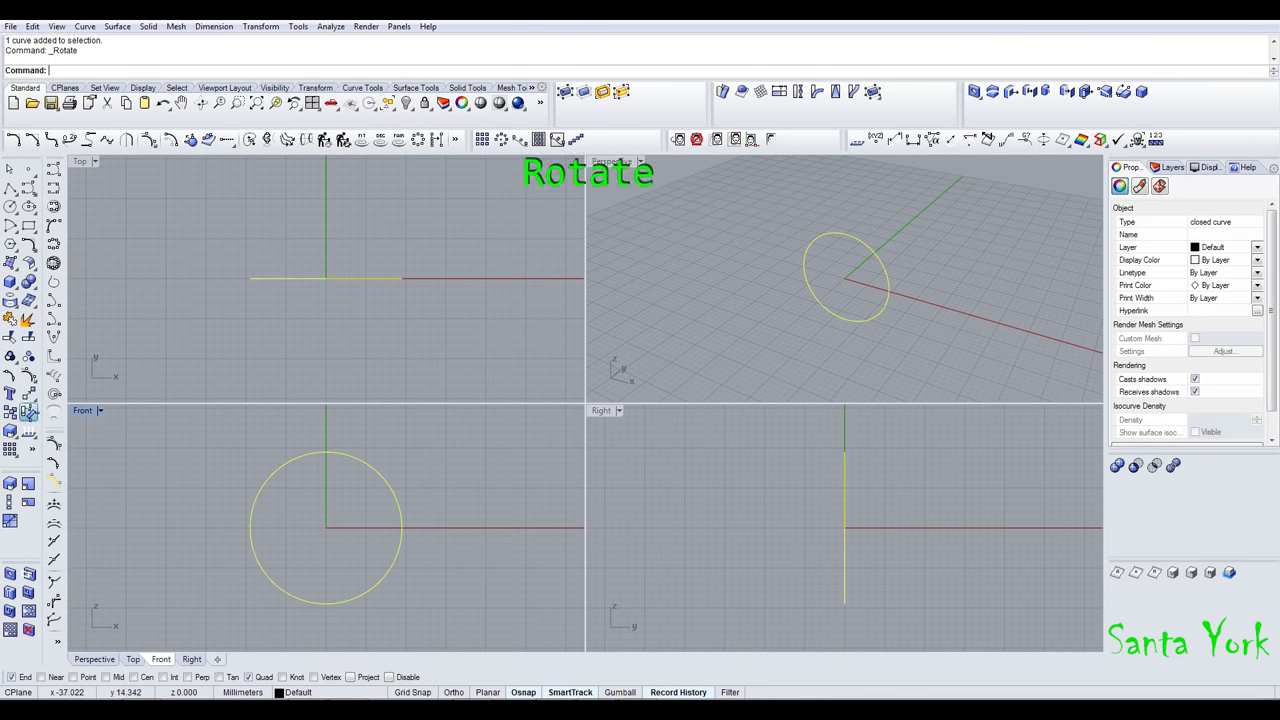
{"action": "type", "text": "0"}
{"action": "key", "text": "Return"}
{"action": "left_click", "coordinate": [355, 566]}
{"action": "left_click", "coordinate": [326, 560]}
- Move the circle 50 mm along the positive X axis, away from the origin
{"action": "left_click_drag", "start_coordinate": [271, 274], "coordinate": [368, 304]}
{"action": "type", "text": "50"}
{"action": "key", "text": "Return"}
{"action": "right_click_drag", "start_coordinate": [879, 309], "coordinate": [747, 272], "text": "shift"}
{"action": "scroll", "coordinate": [800, 268], "scroll_direction": "down", "scroll_amount": 3}
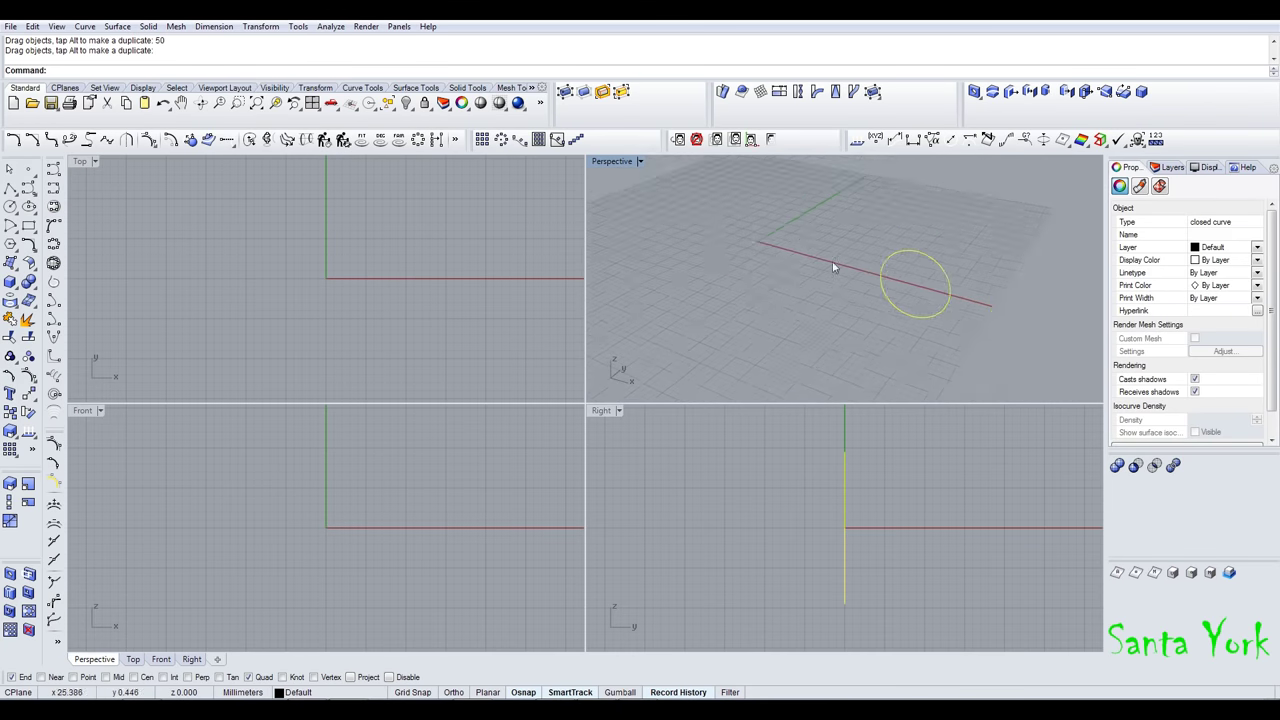
- Measure the circle's circumference with the Length analysis command
{"action": "left_click", "coordinate": [9, 188]}
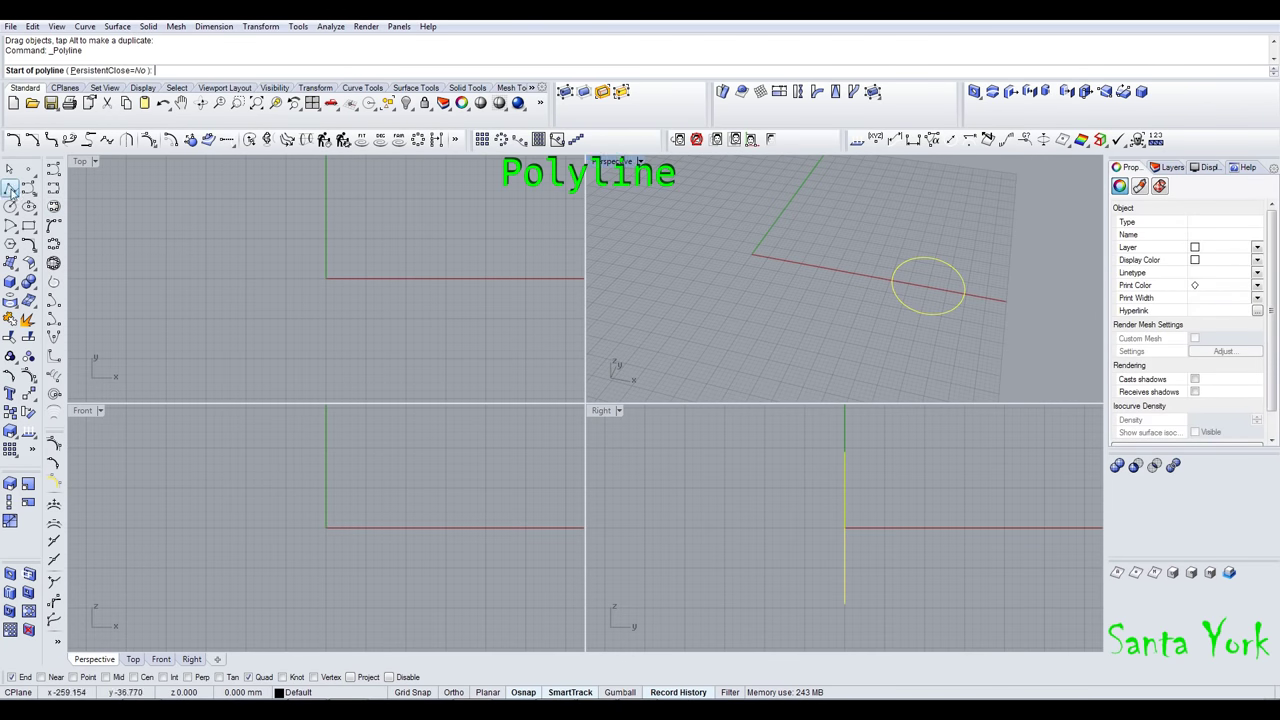
{"action": "key", "text": "Escape"}
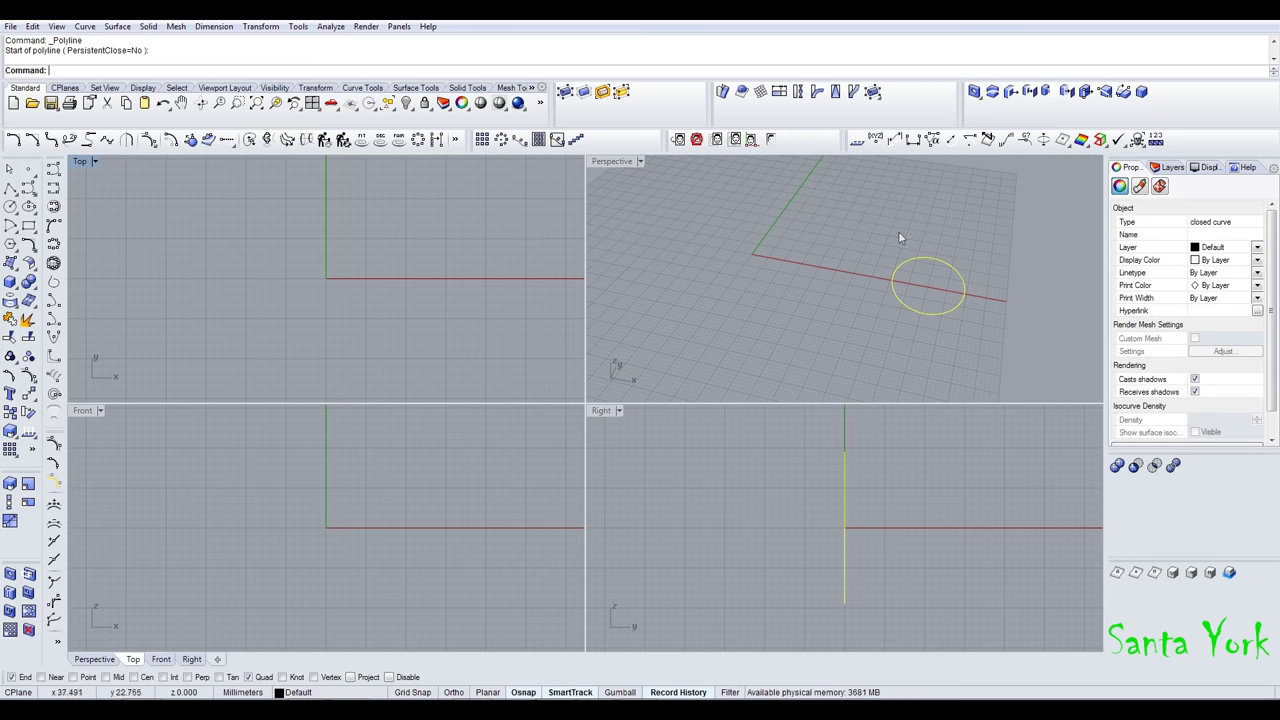
{"action": "left_click", "coordinate": [897, 138]}
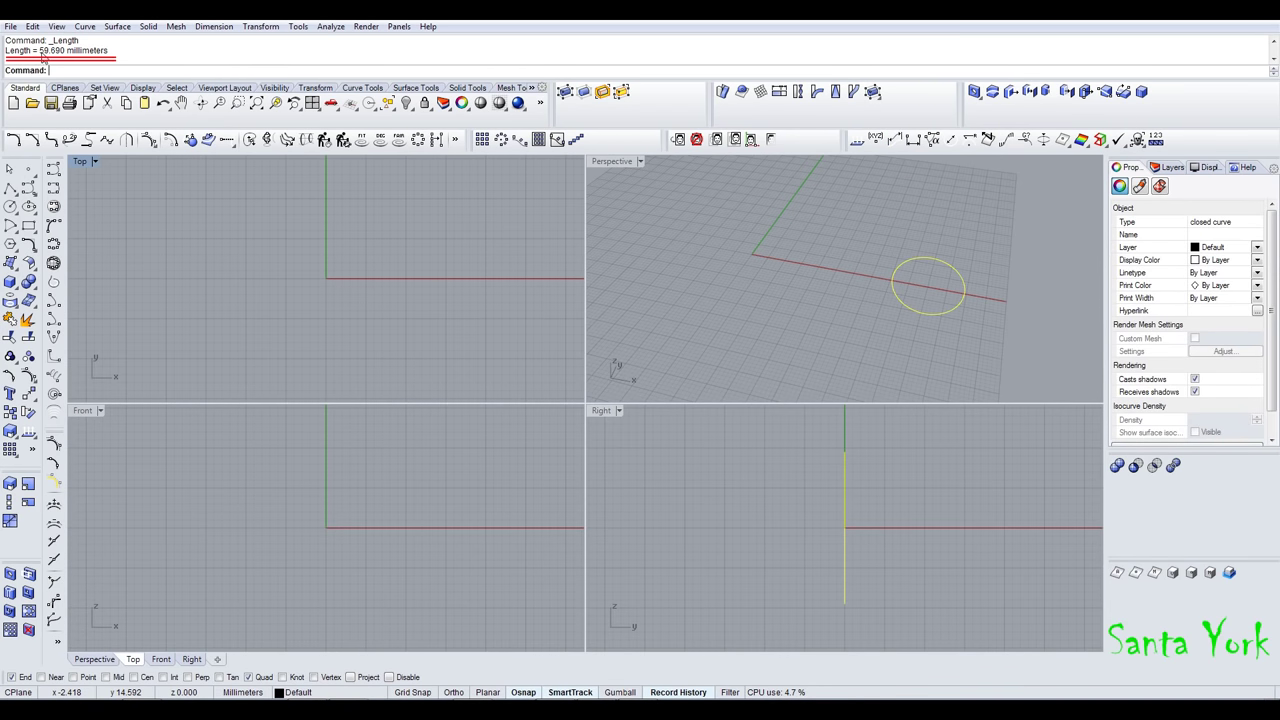
- Draw a straight polyline 59.69 mm long from the origin along the X axis
{"action": "left_click", "coordinate": [10, 187]}
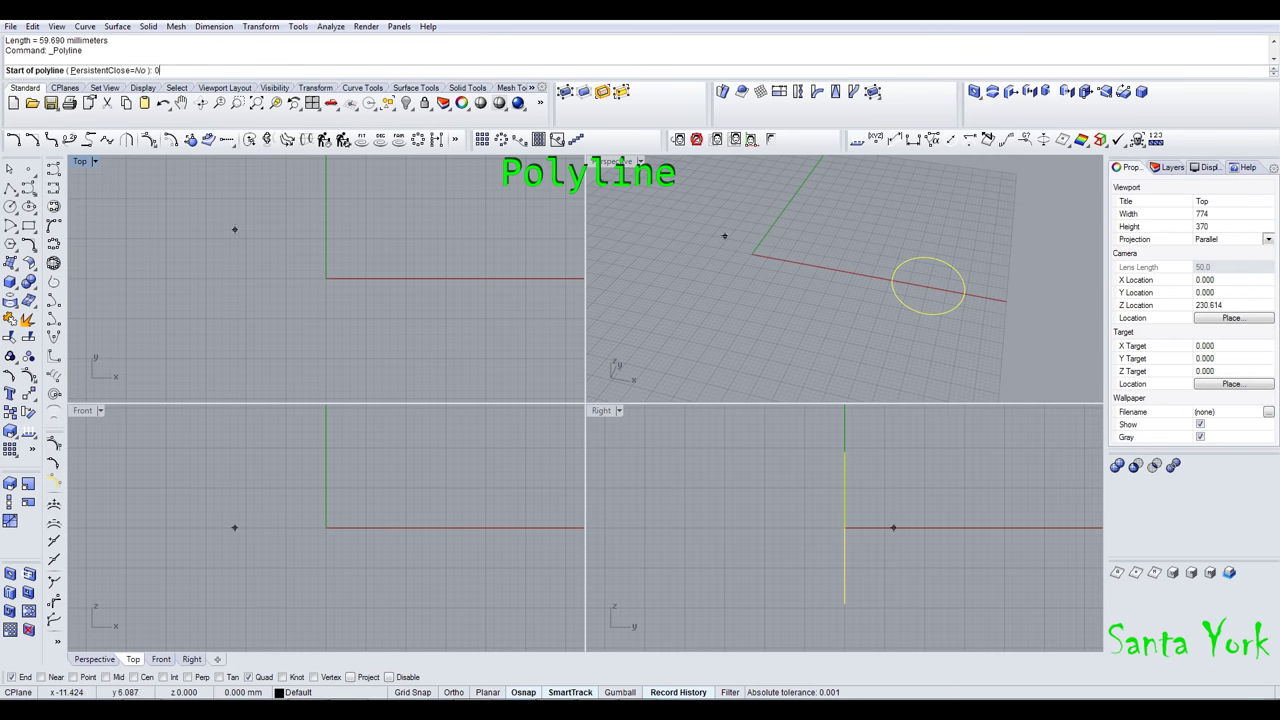
{"action": "type", "text": "0"}
{"action": "key", "text": "Return"}
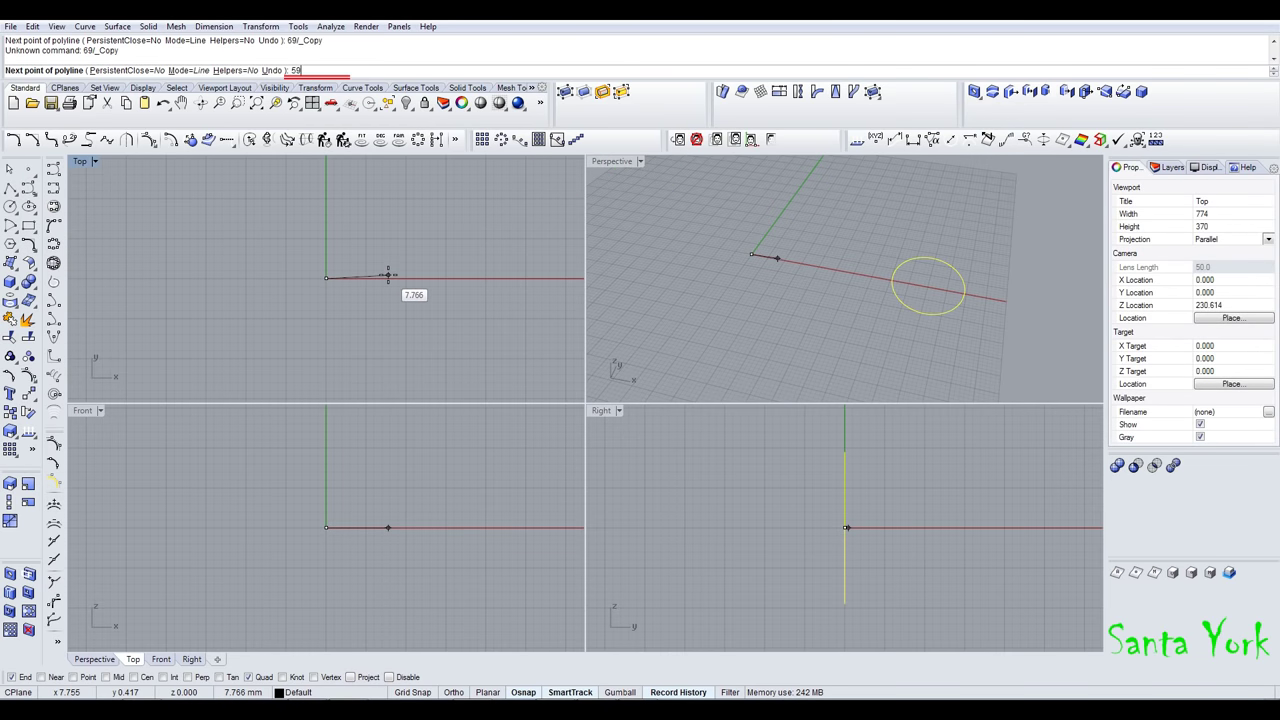
{"action": "type", "text": "59.69"}
{"action": "key", "text": "Return"}
{"action": "left_click", "coordinate": [387, 295]}
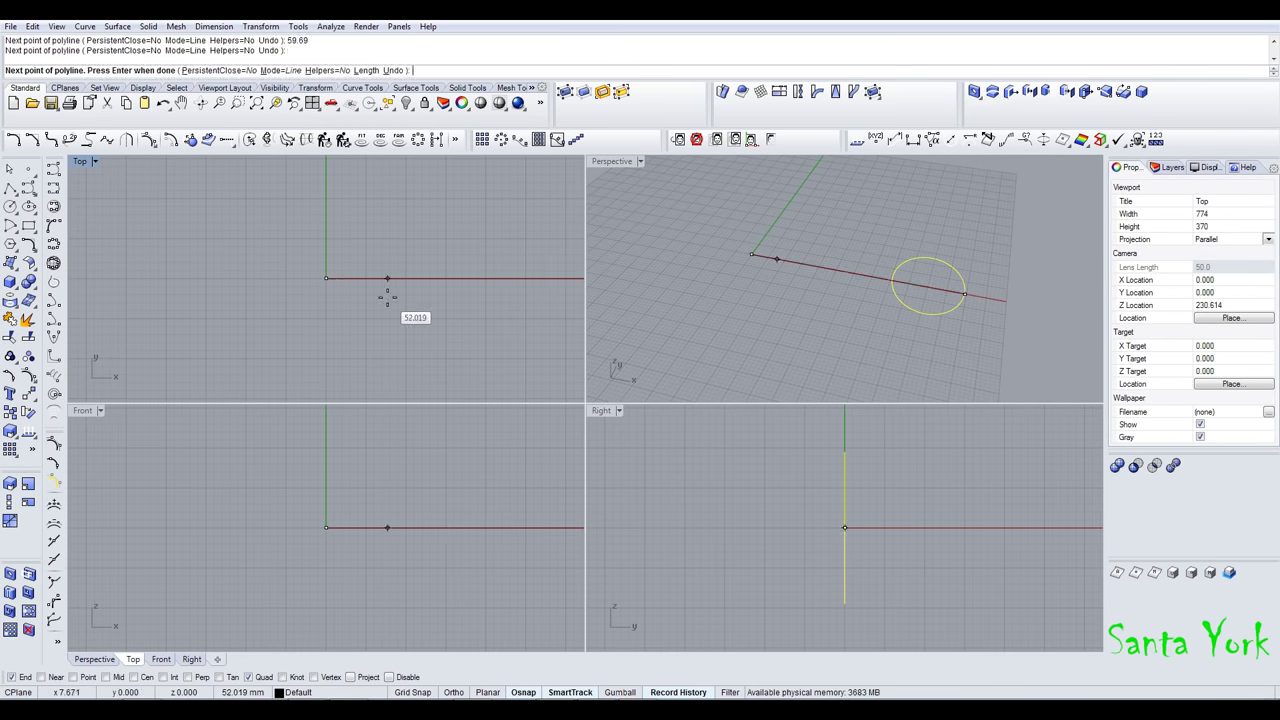
{"action": "right_click", "coordinate": [387, 297]}
- Move the line by its midpoint onto the origin and compare its length with the circle's circumference
{"action": "left_click_drag", "start_coordinate": [841, 236], "coordinate": [797, 296]}
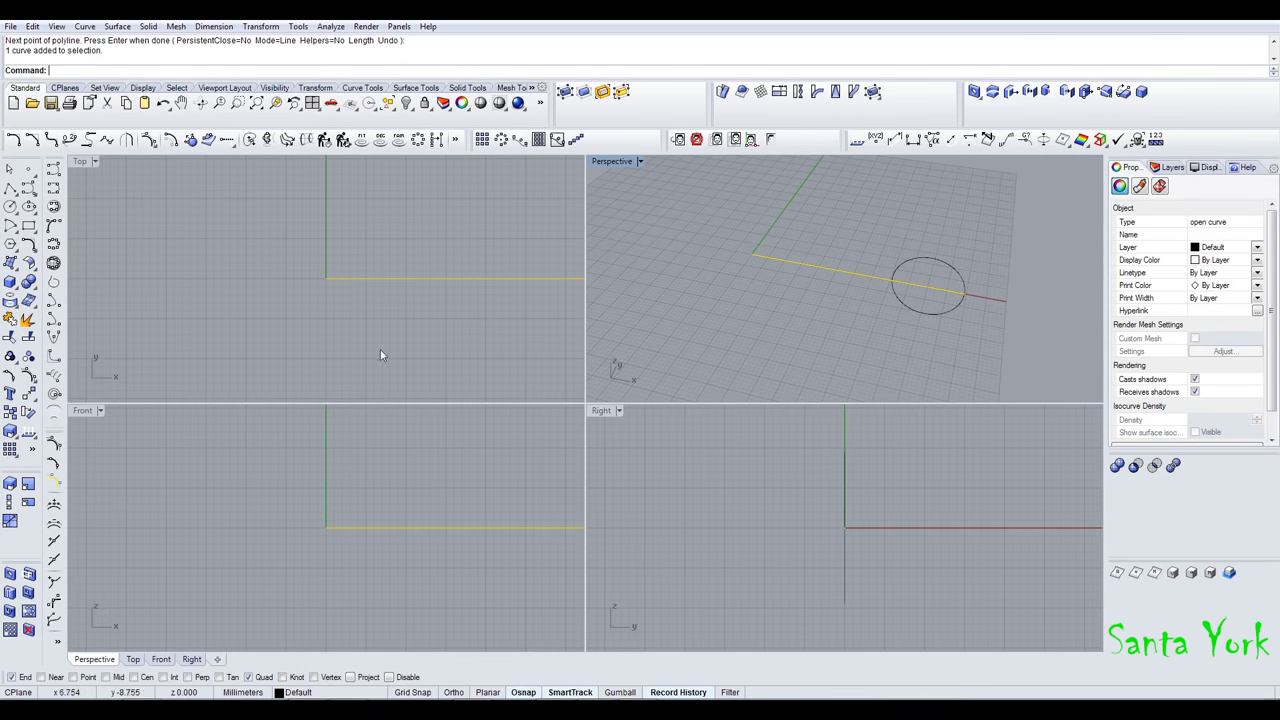
{"action": "left_click", "coordinate": [26, 394]}
{"action": "left_click", "coordinate": [850, 270]}
{"action": "left_click", "coordinate": [757, 252]}
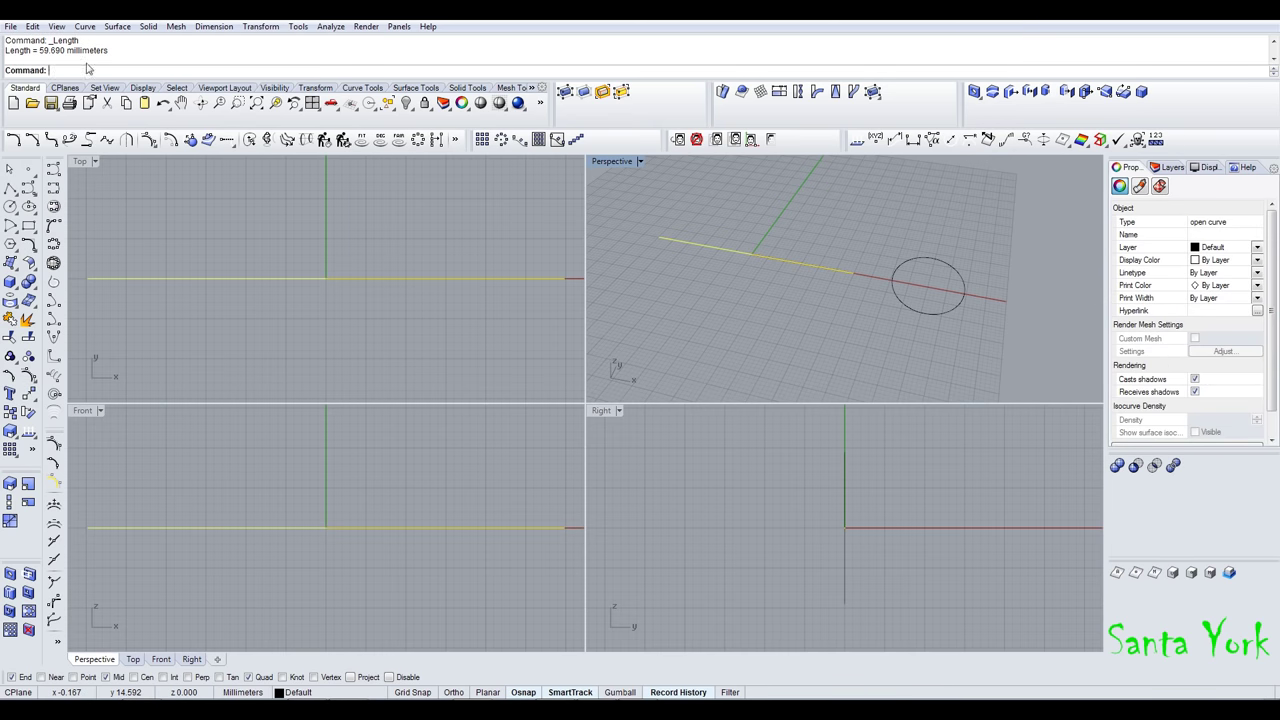
{"action": "left_click", "coordinate": [908, 266]}
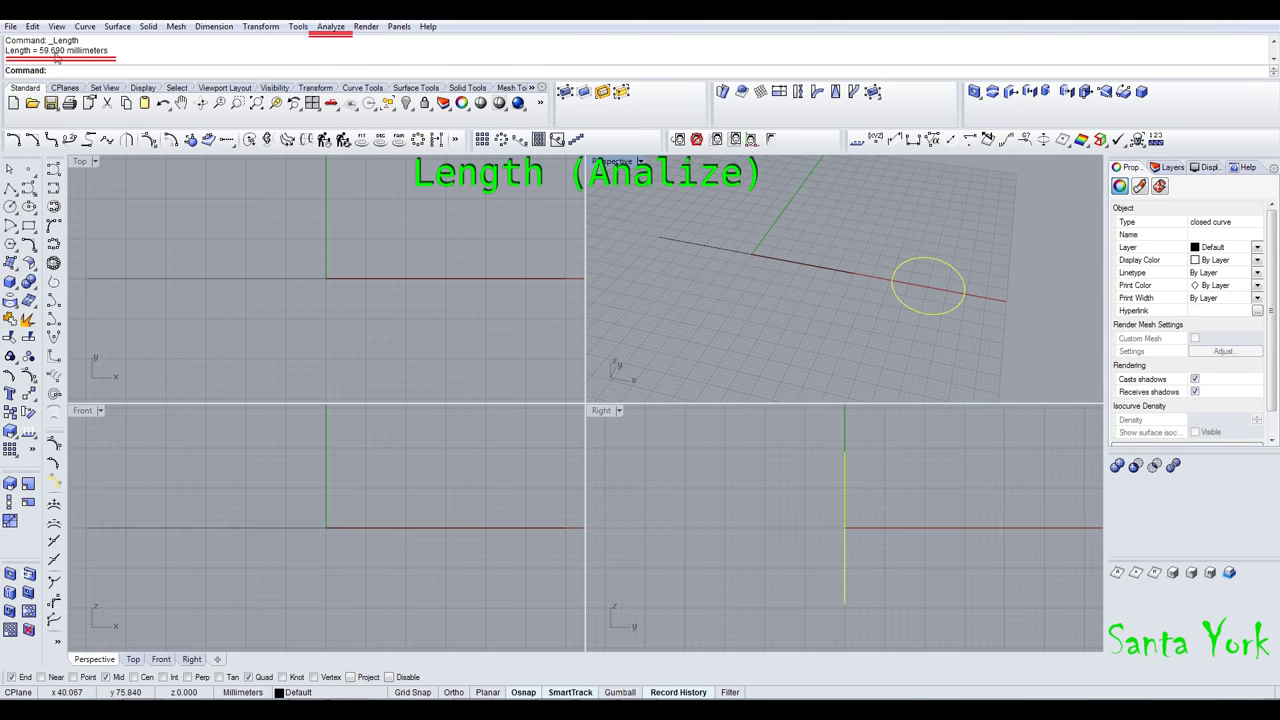
- Offset the centred line by 3 mm to both sides in the Top view
{"action": "left_click", "coordinate": [752, 280]}
{"action": "left_click", "coordinate": [744, 253]}
{"action": "right_click_drag", "start_coordinate": [368, 291], "coordinate": [363, 269]}
{"action": "left_click", "coordinate": [368, 296]}
{"action": "left_click", "coordinate": [163, 257]}
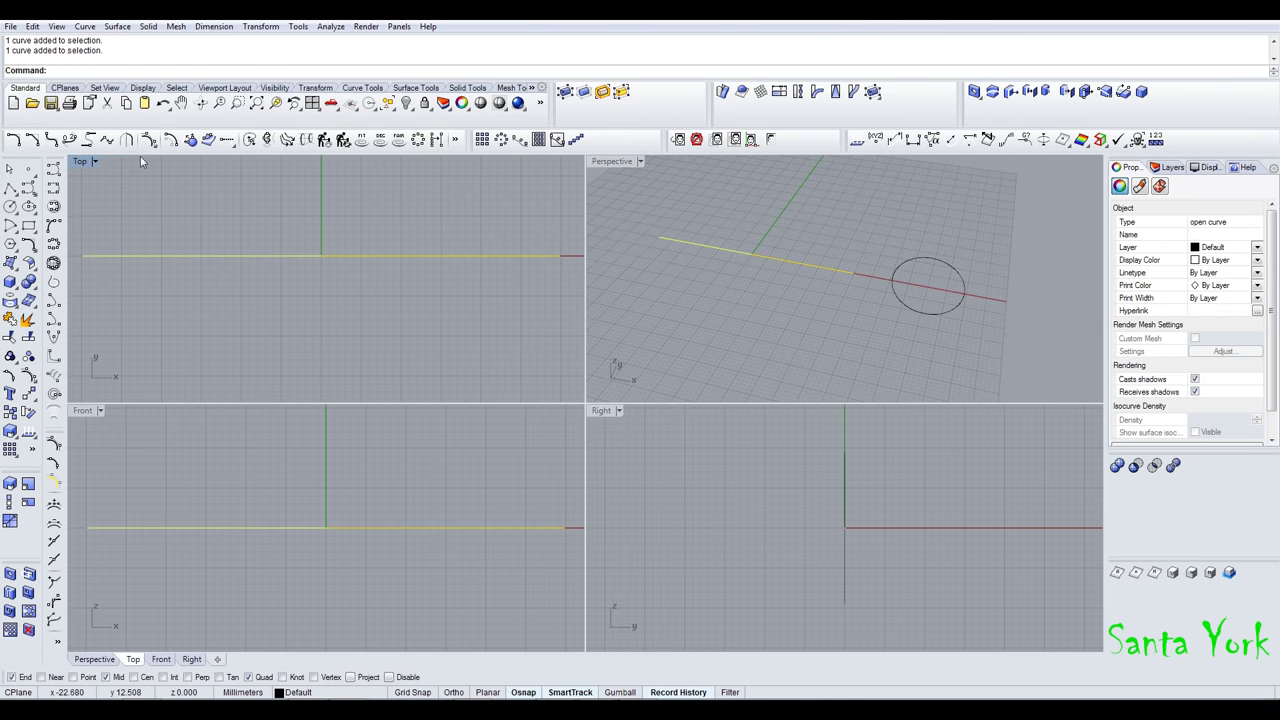
{"action": "left_click", "coordinate": [168, 139]}
{"action": "type", "text": "3"}
{"action": "key", "text": "Return"}
{"action": "left_click", "coordinate": [219, 278]}
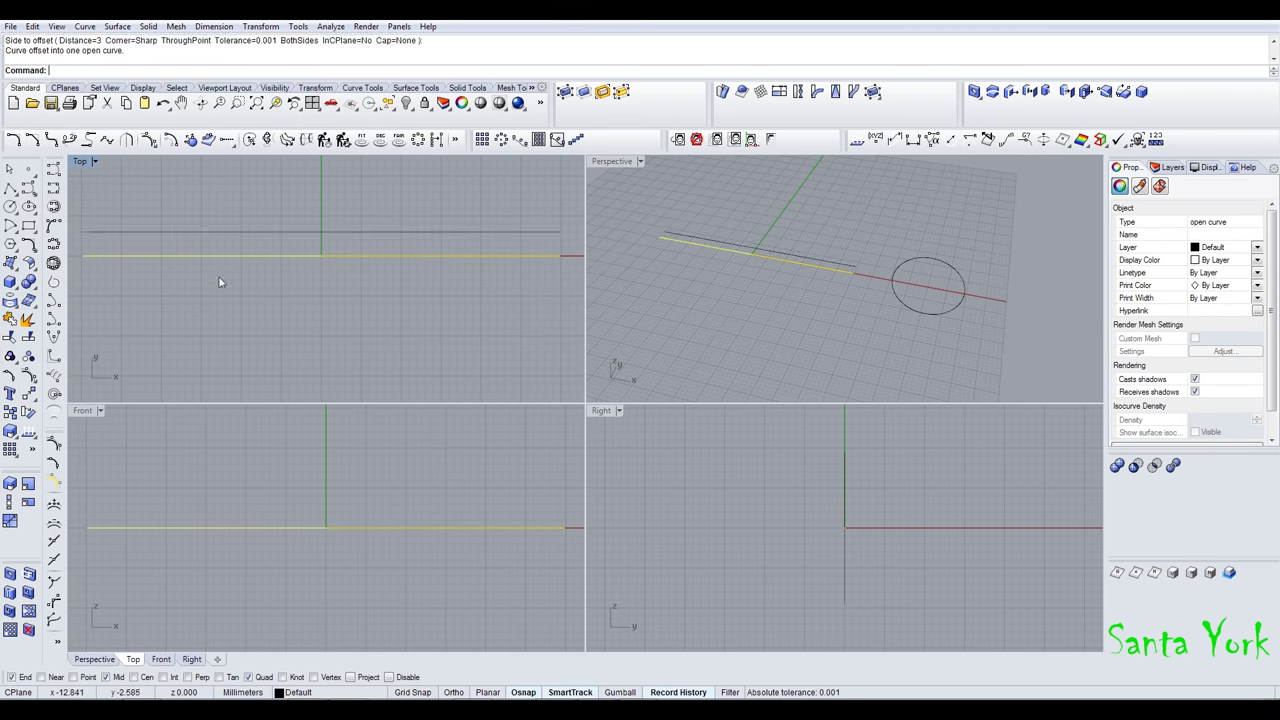
- Close both ends of the strip with straight polylines connecting the endpoints of the two offset lines
{"action": "left_click", "coordinate": [10, 187]}
{"action": "left_click", "coordinate": [83, 232]}
{"action": "left_click", "coordinate": [83, 278]}
{"action": "key", "text": "Return"}
{"action": "key", "text": "Return"}
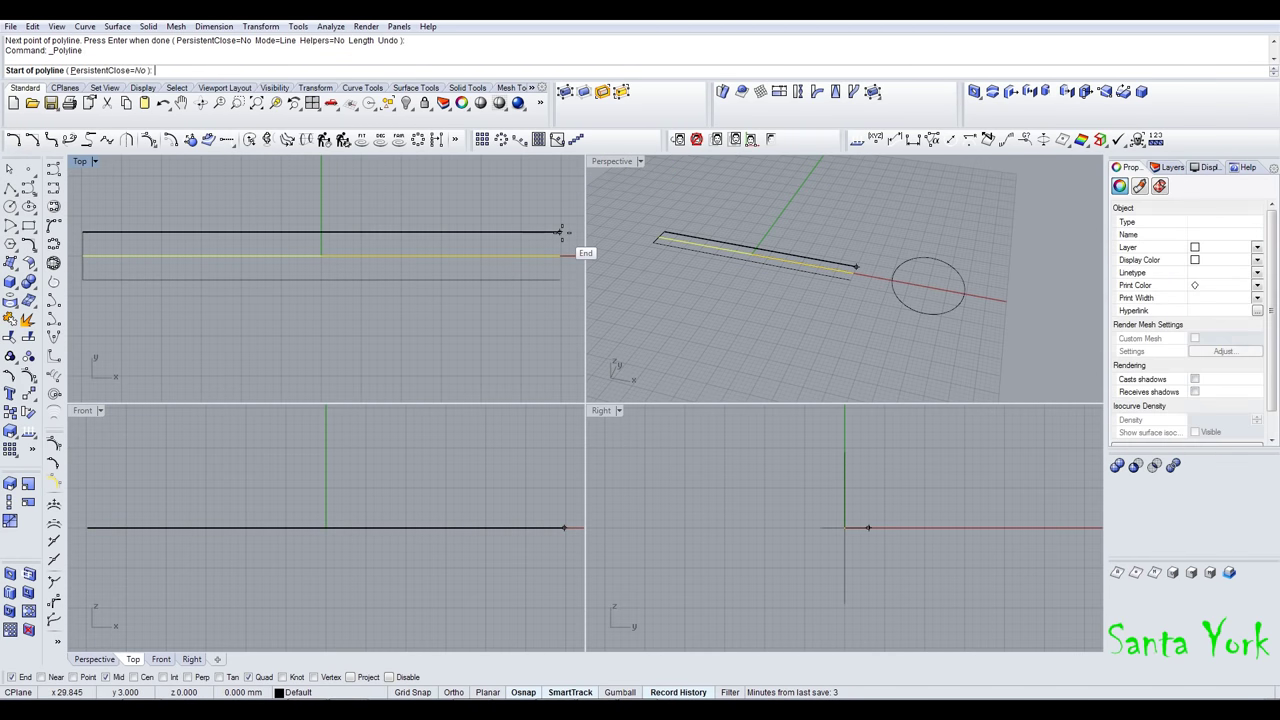
{"action": "left_click", "coordinate": [560, 233]}
{"action": "left_click", "coordinate": [558, 278]}
{"action": "key", "text": "Return"}
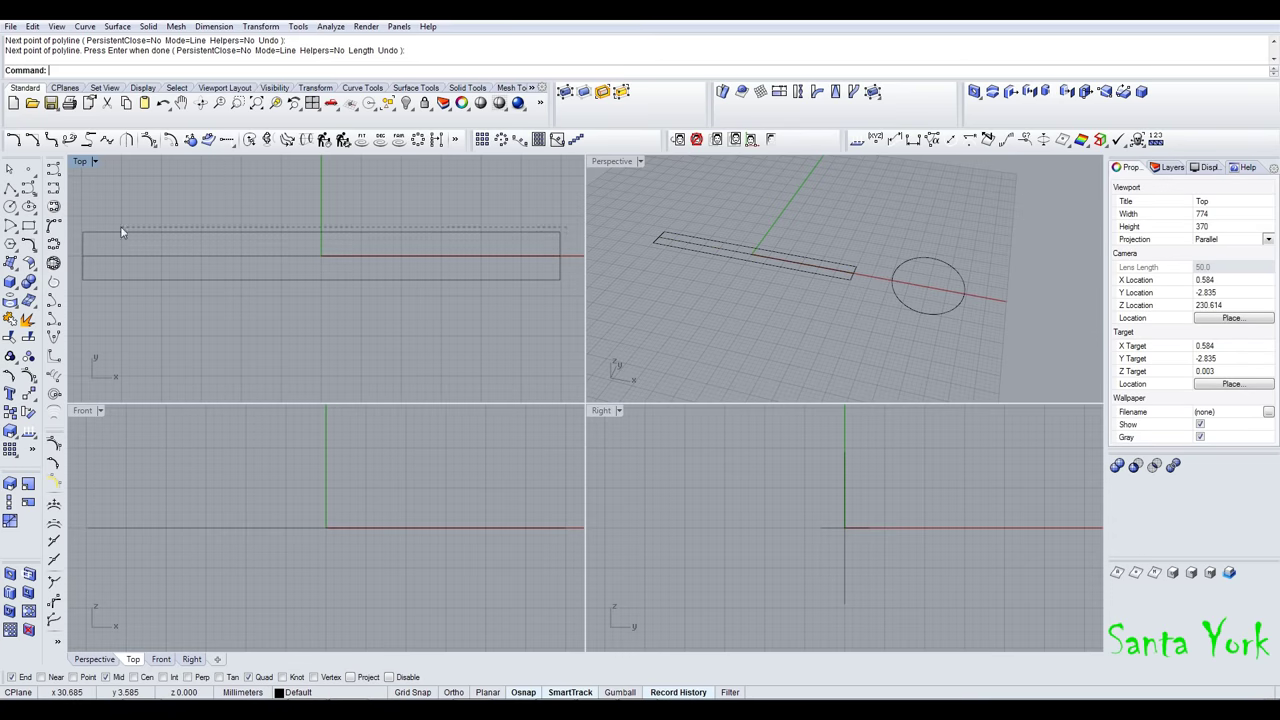
- Join the four outer edges of the strip into one closed curve and maximize the Top view
{"action": "left_click_drag", "start_coordinate": [567, 227], "coordinate": [73, 240]}
{"action": "left_click", "coordinate": [98, 280], "text": "shift"}
{"action": "right_click_drag", "start_coordinate": [74, 204], "coordinate": [95, 204]}
{"action": "double_click", "coordinate": [80, 163]}
{"action": "scroll", "coordinate": [555, 305], "scroll_direction": "up", "scroll_amount": 4}
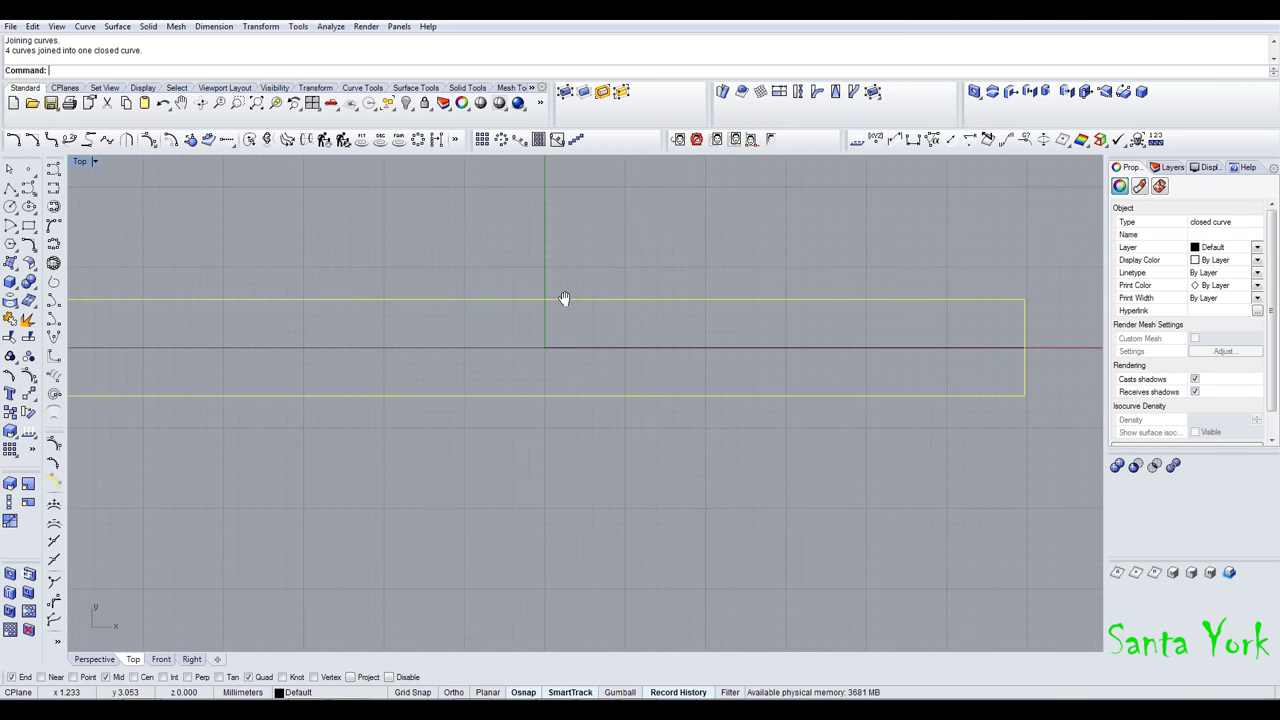
- Draw an interpolated curve from the strip's upper edge, about 4.3 mm right of the Y axis, through one intermediate point to the origin
{"action": "left_click", "coordinate": [53, 189]}
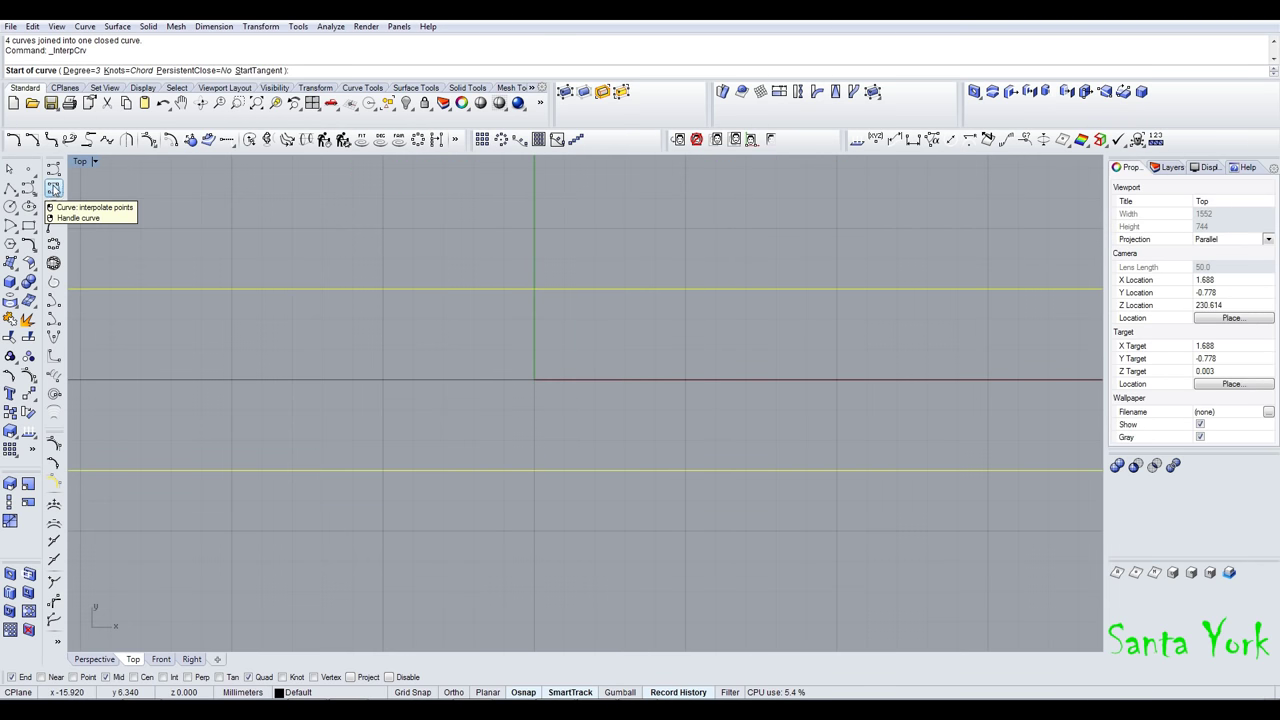
{"action": "scroll", "coordinate": [576, 297], "scroll_direction": "up", "scroll_amount": 1}
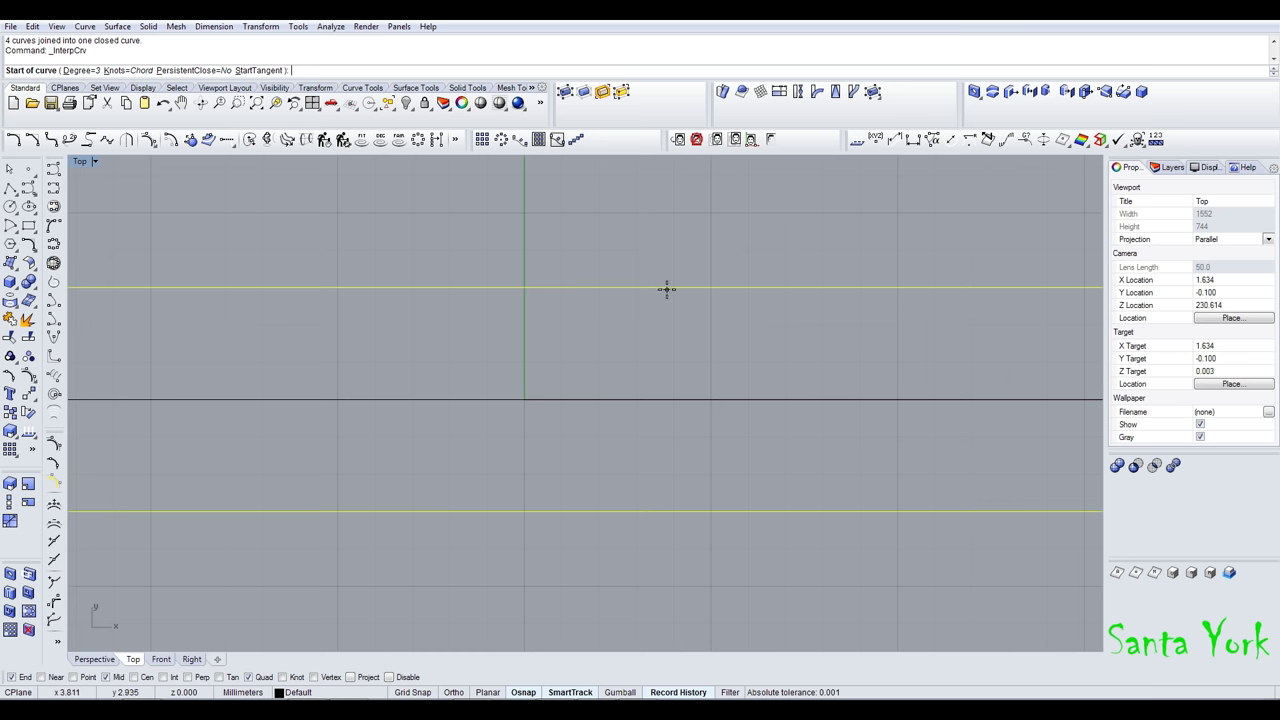
{"action": "left_click", "coordinate": [524, 288]}
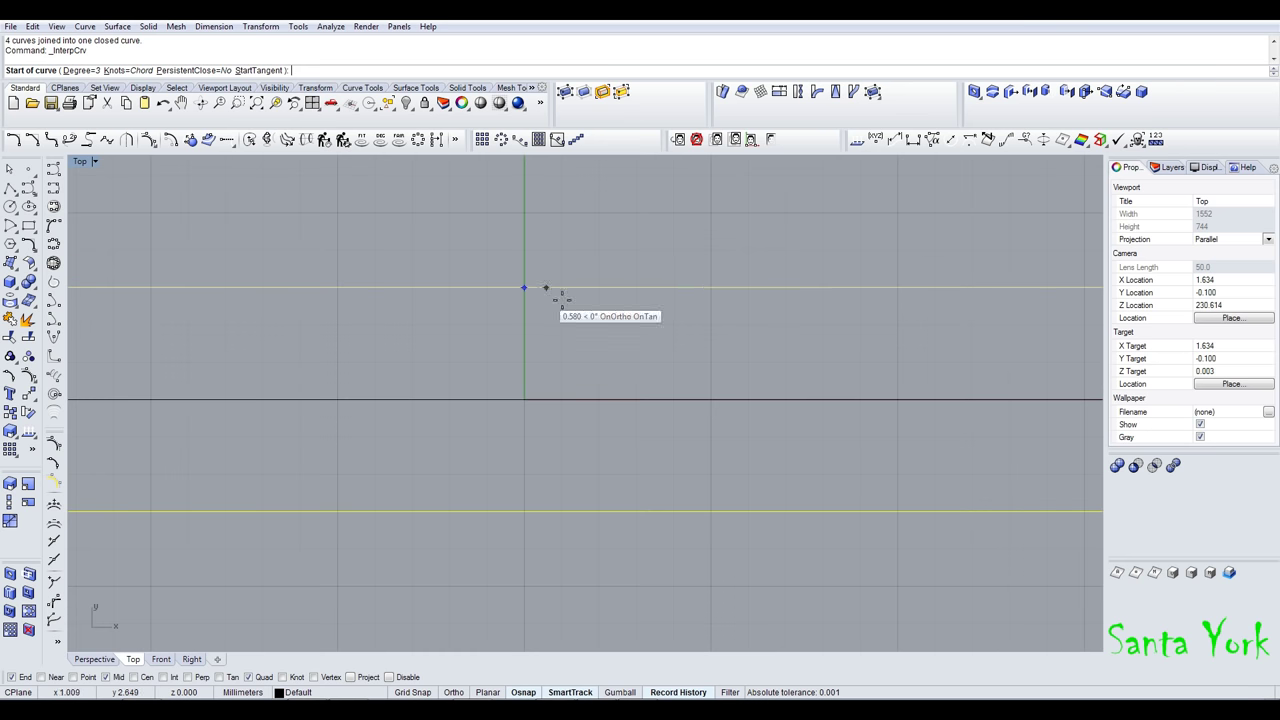
{"action": "left_click", "coordinate": [685, 288]}
{"action": "left_click", "coordinate": [612, 308]}
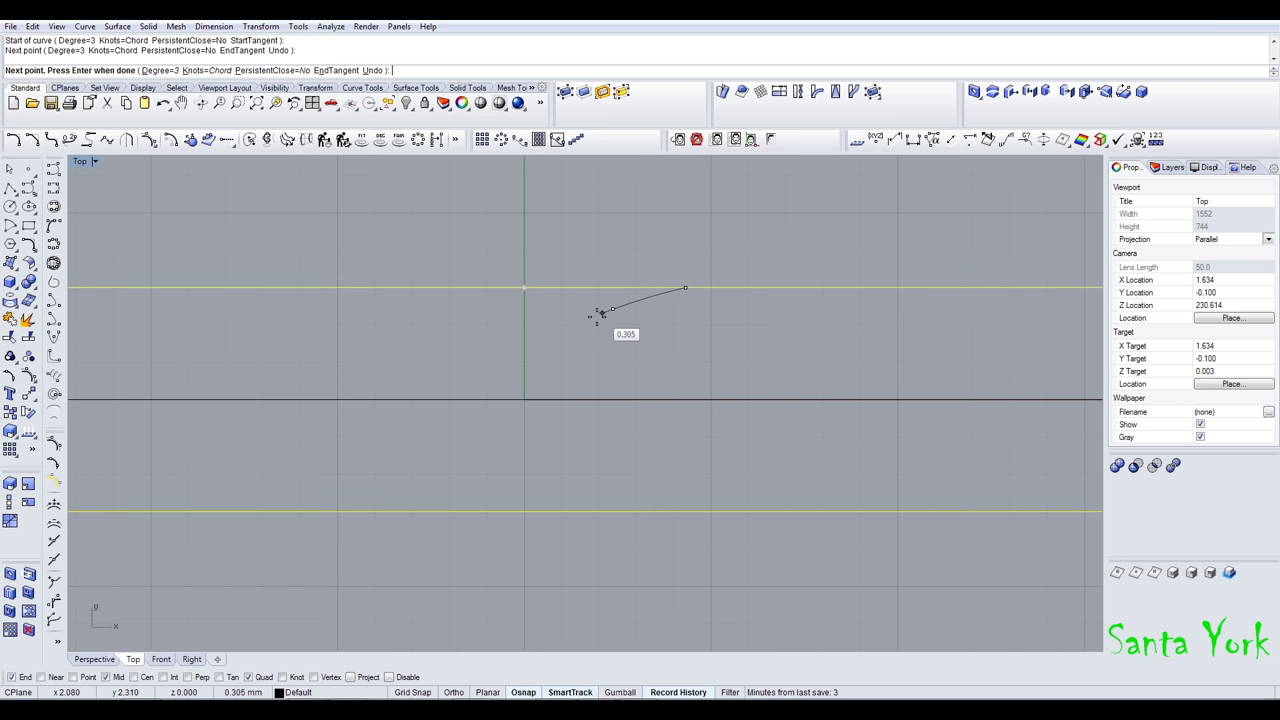
{"action": "left_click", "coordinate": [524, 400]}
{"action": "key", "text": "Return"}
- Draw a second interpolated curve from the first curve's upper end through one intermediate point to the X axis, about 2 mm right of the origin
{"action": "key", "text": "Return"}
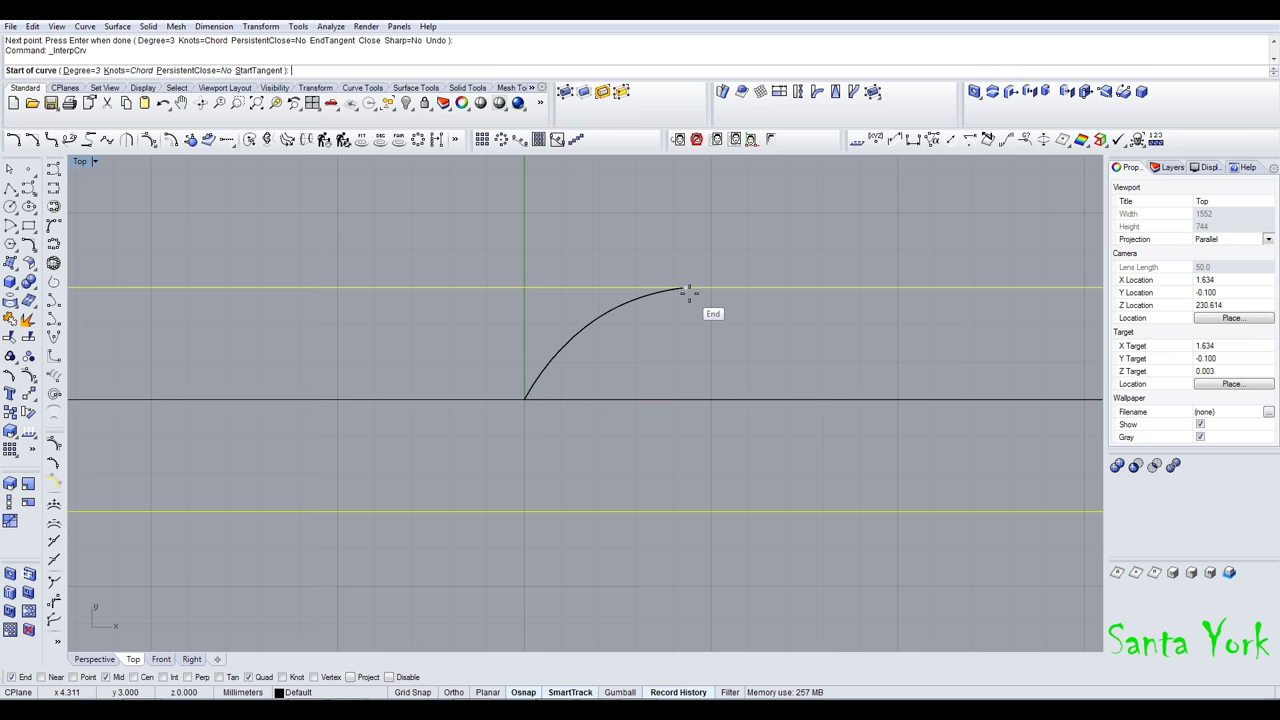
{"action": "left_click", "coordinate": [688, 291]}
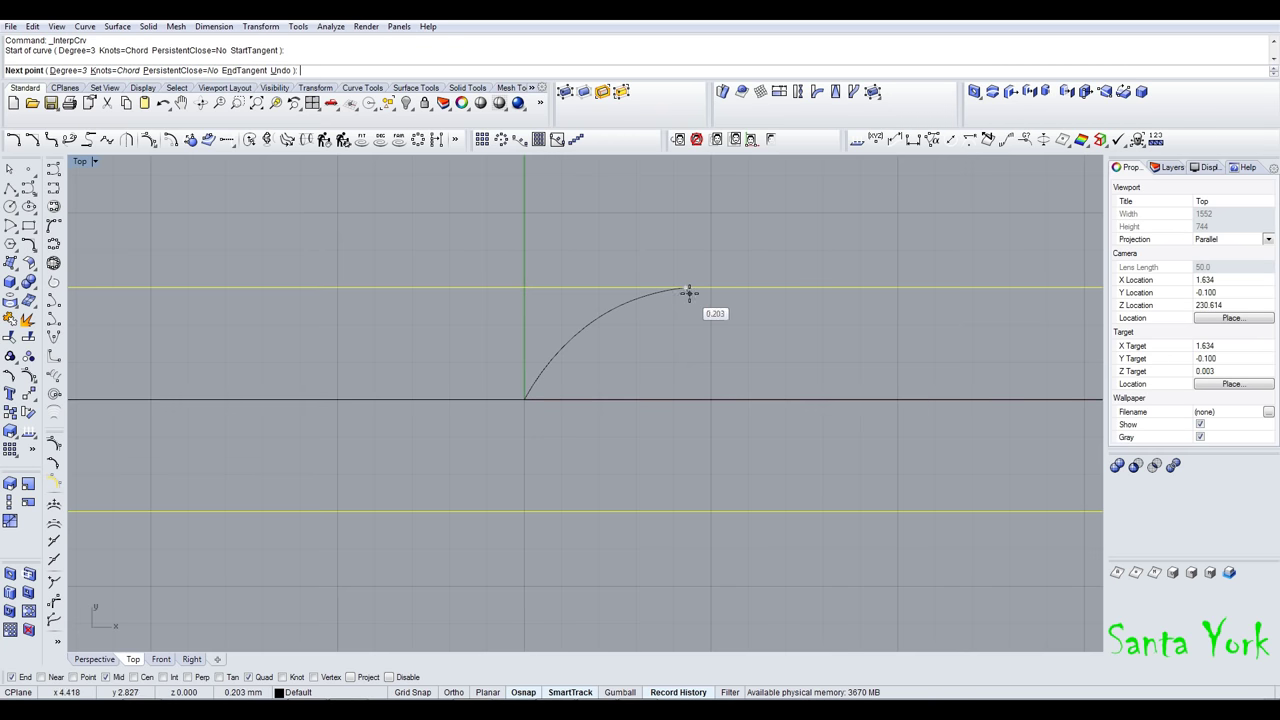
{"action": "left_click", "coordinate": [648, 325]}
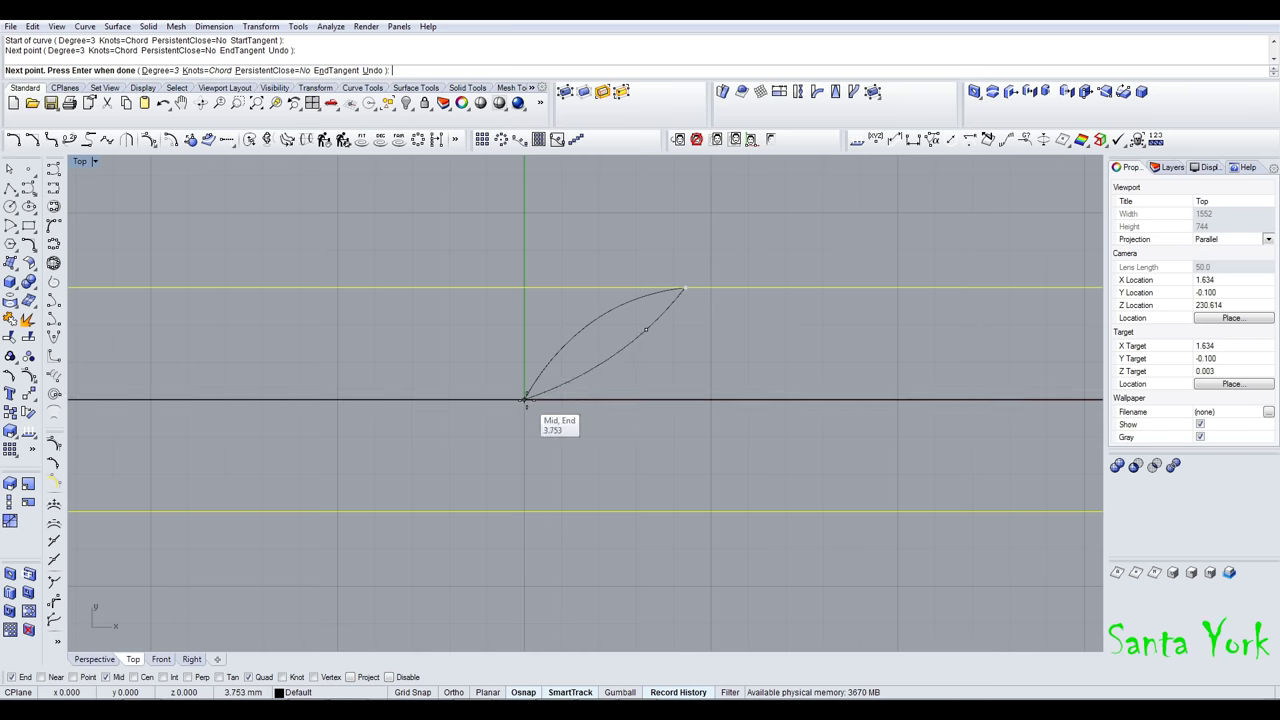
{"action": "left_click", "coordinate": [599, 399]}
{"action": "right_click", "coordinate": [599, 399]}
- Show both curves' control points and Scale 1-D the second curve's two lowest points so its base lies 2 mm from the origin
{"action": "left_click_drag", "start_coordinate": [660, 354], "coordinate": [538, 381]}
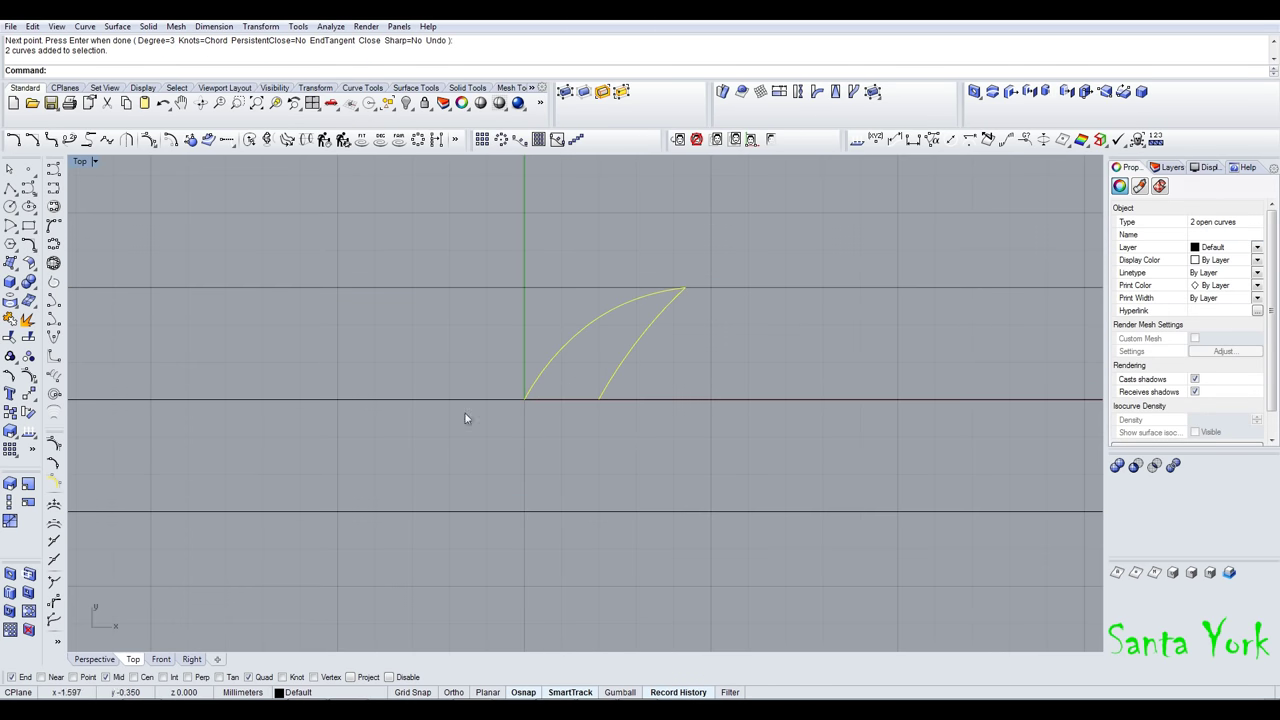
{"action": "key", "text": "F10"}
{"action": "left_click_drag", "start_coordinate": [652, 368], "coordinate": [652, 366]}
{"action": "left_click", "coordinate": [10, 501]}
{"action": "left_click", "coordinate": [524, 400]}
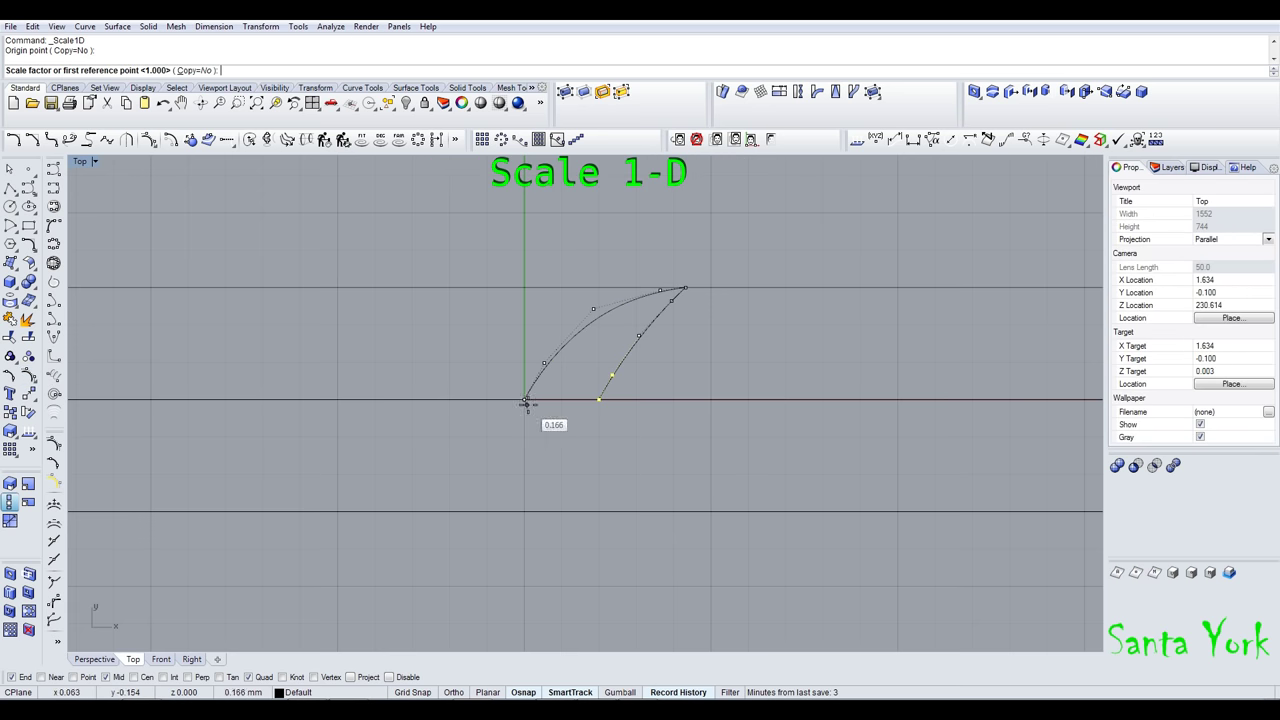
{"action": "left_click", "coordinate": [598, 400]}
{"action": "type", "text": "2"}
{"action": "key", "text": "Return"}
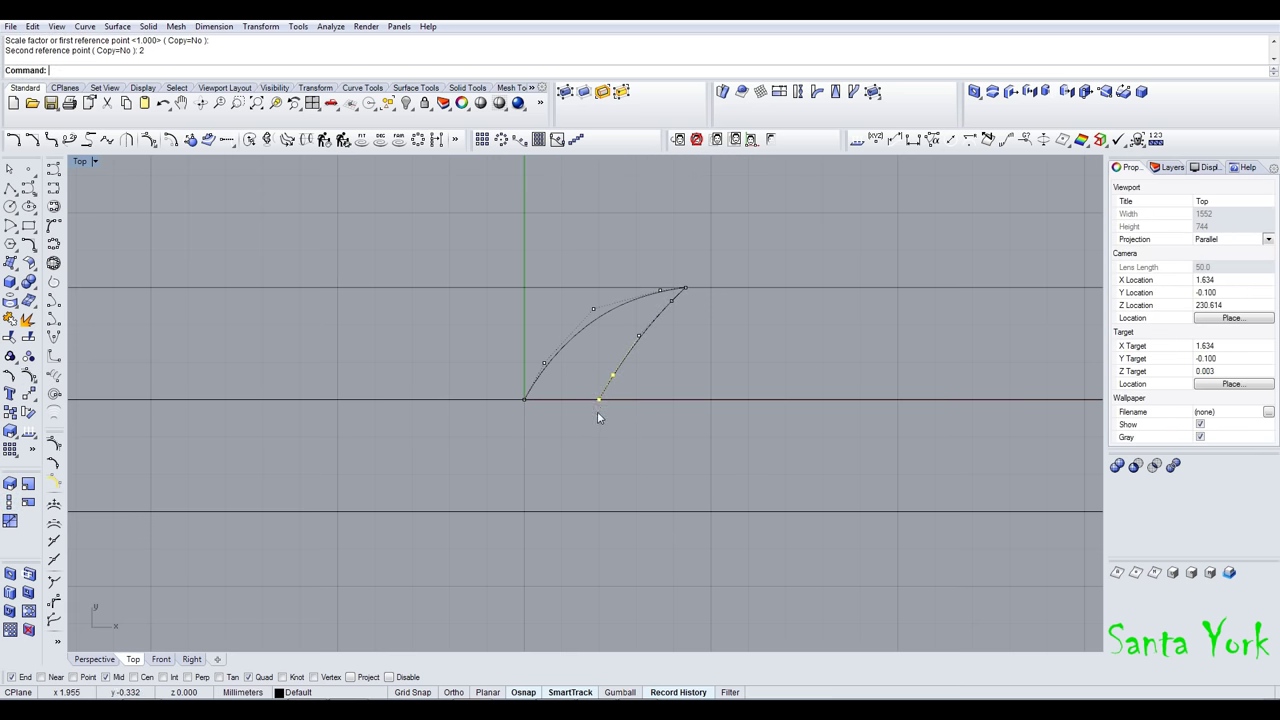
- Move both curves about 1 mm in negative X so the gap between their lower ends is centred on the origin
{"action": "left_click_drag", "start_coordinate": [767, 250], "coordinate": [767, 250]}
{"action": "left_click_drag", "start_coordinate": [632, 345], "coordinate": [597, 369]}
{"action": "key", "text": "ctrl+z"}
- Rebuild the two curves as separate segments with point count 4 and degree 3, and join them into one open curve
{"action": "left_click", "coordinate": [18, 318]}
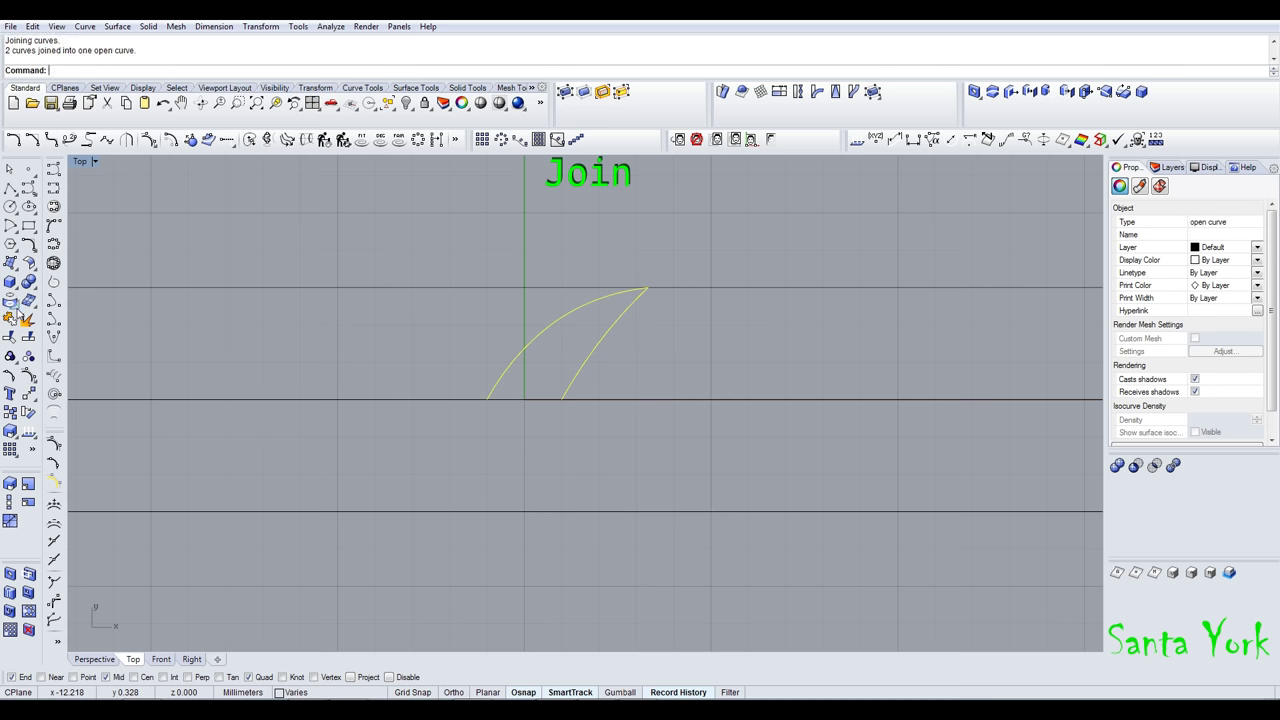
{"action": "left_click", "coordinate": [28, 320]}
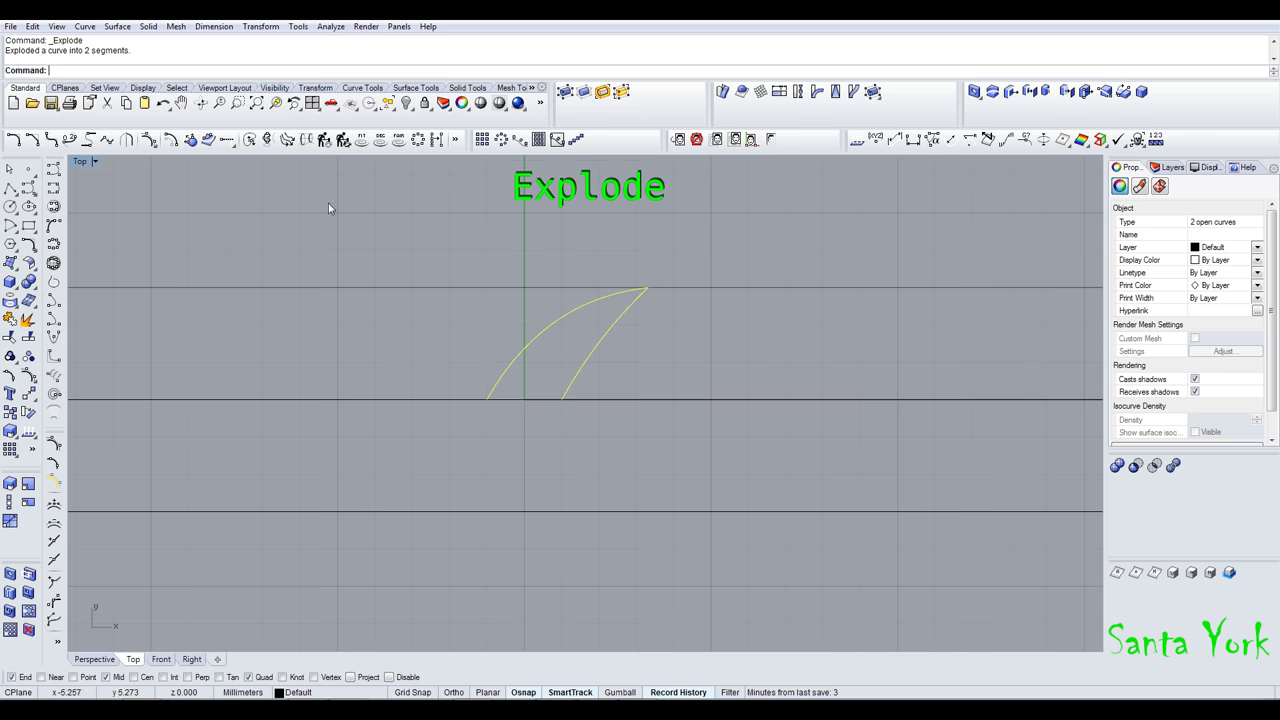
{"action": "left_click", "coordinate": [325, 140]}
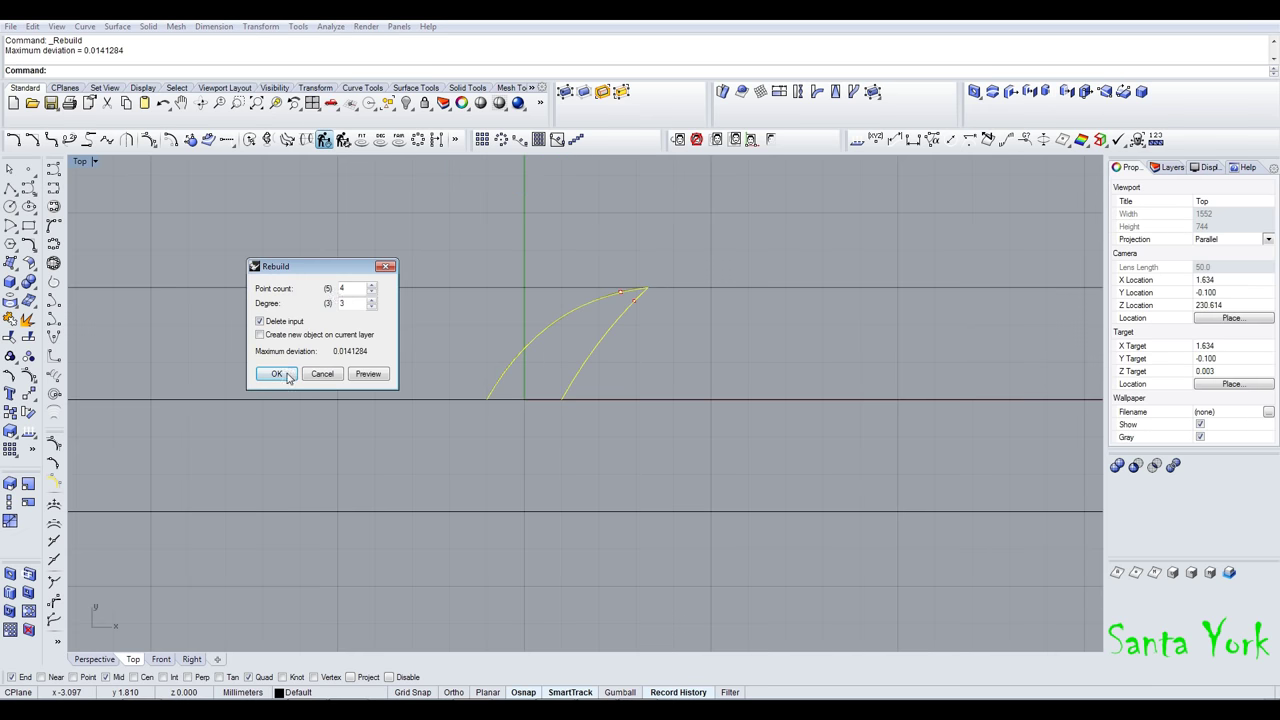
{"action": "left_click", "coordinate": [283, 374]}
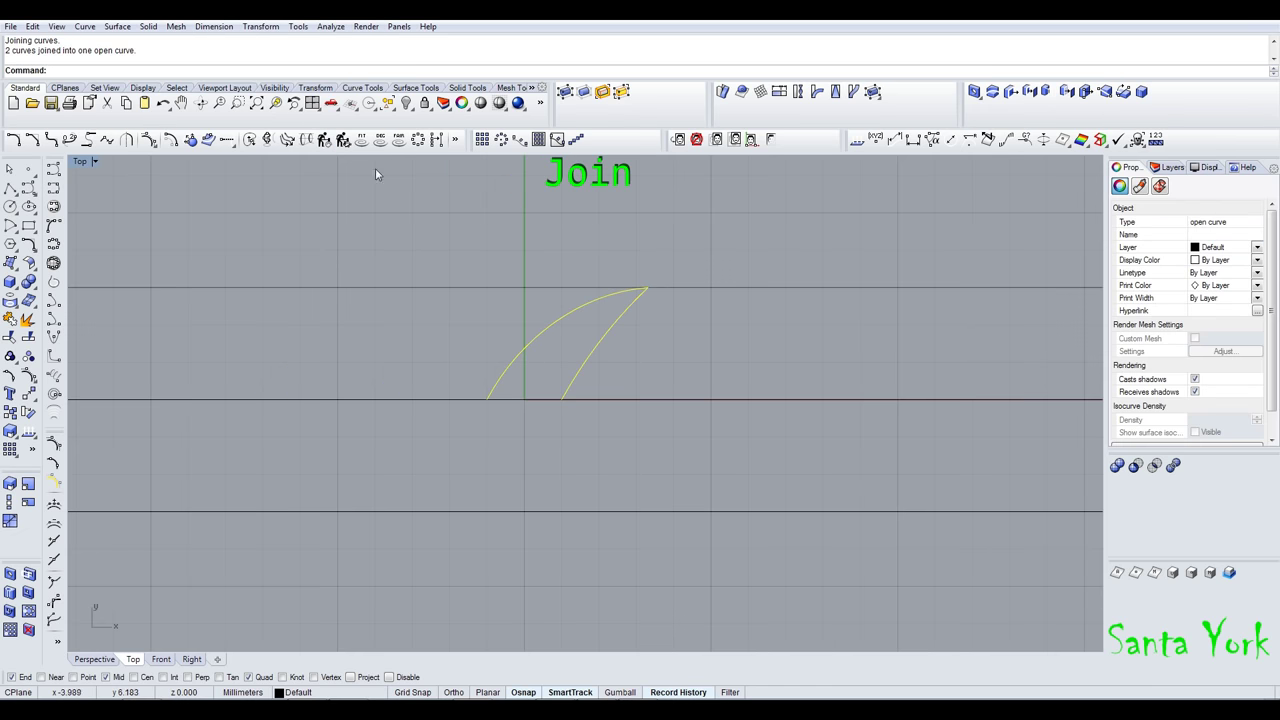
- Rotate a copy of the joined curve 180 degrees about the origin, using Copy=Yes
{"action": "left_click", "coordinate": [28, 414]}
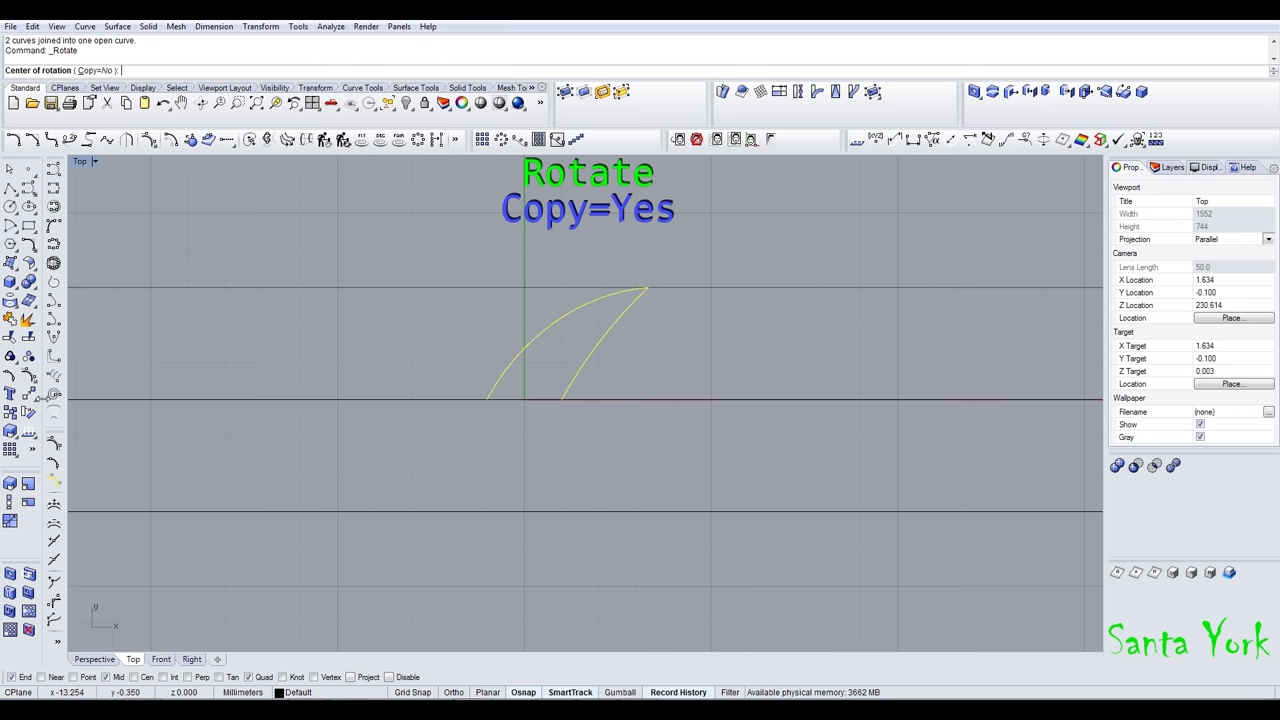
{"action": "left_click", "coordinate": [97, 70]}
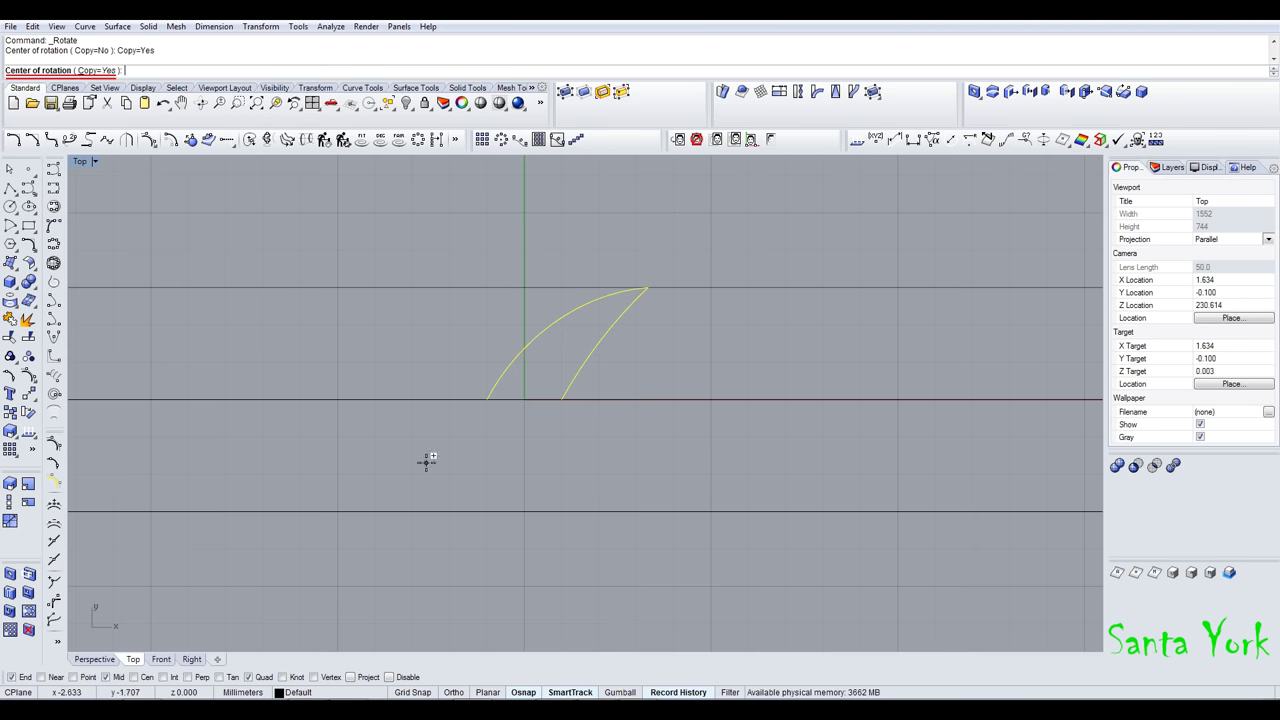
{"action": "left_click", "coordinate": [525, 398]}
{"action": "left_click", "coordinate": [621, 437]}
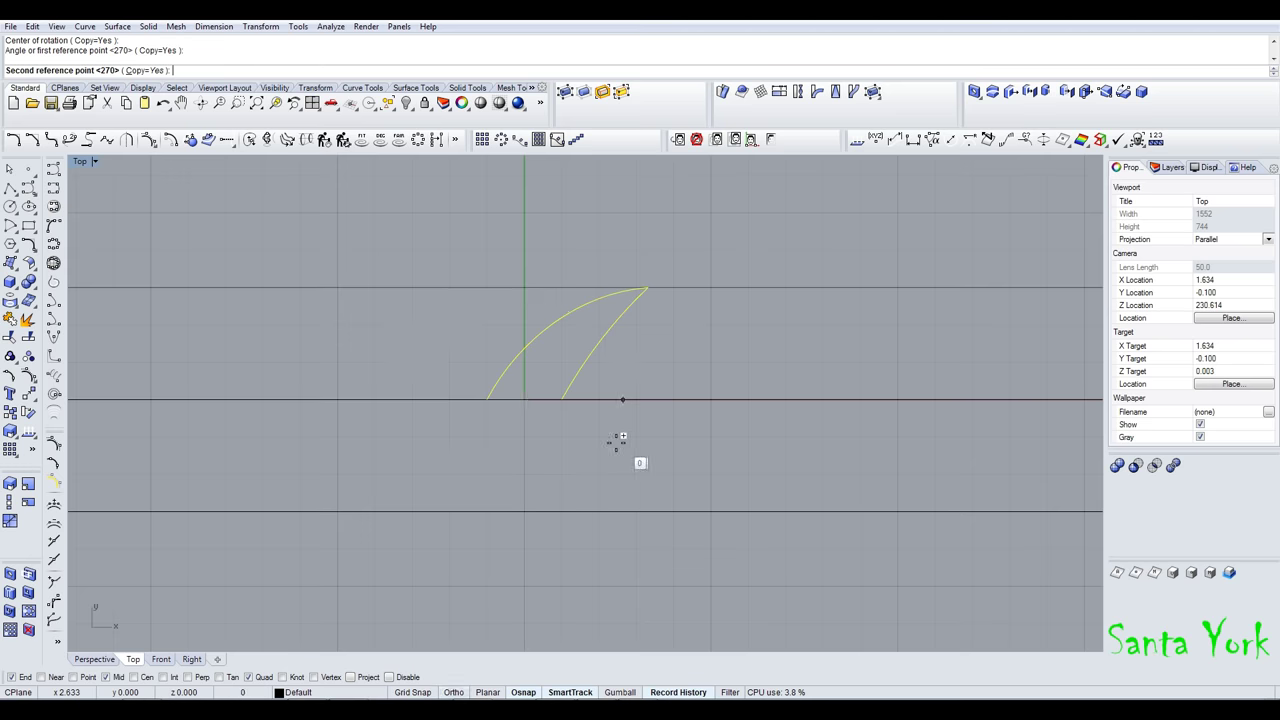
{"action": "left_click", "coordinate": [366, 446]}
- Turn on the control points of the original curve and of its rotated copy
{"action": "left_click", "coordinate": [584, 364]}
{"action": "left_click", "coordinate": [29, 376]}
{"action": "scroll", "coordinate": [546, 379], "scroll_direction": "up", "scroll_amount": 2}
{"action": "scroll", "coordinate": [510, 346], "scroll_direction": "up", "scroll_amount": 2}
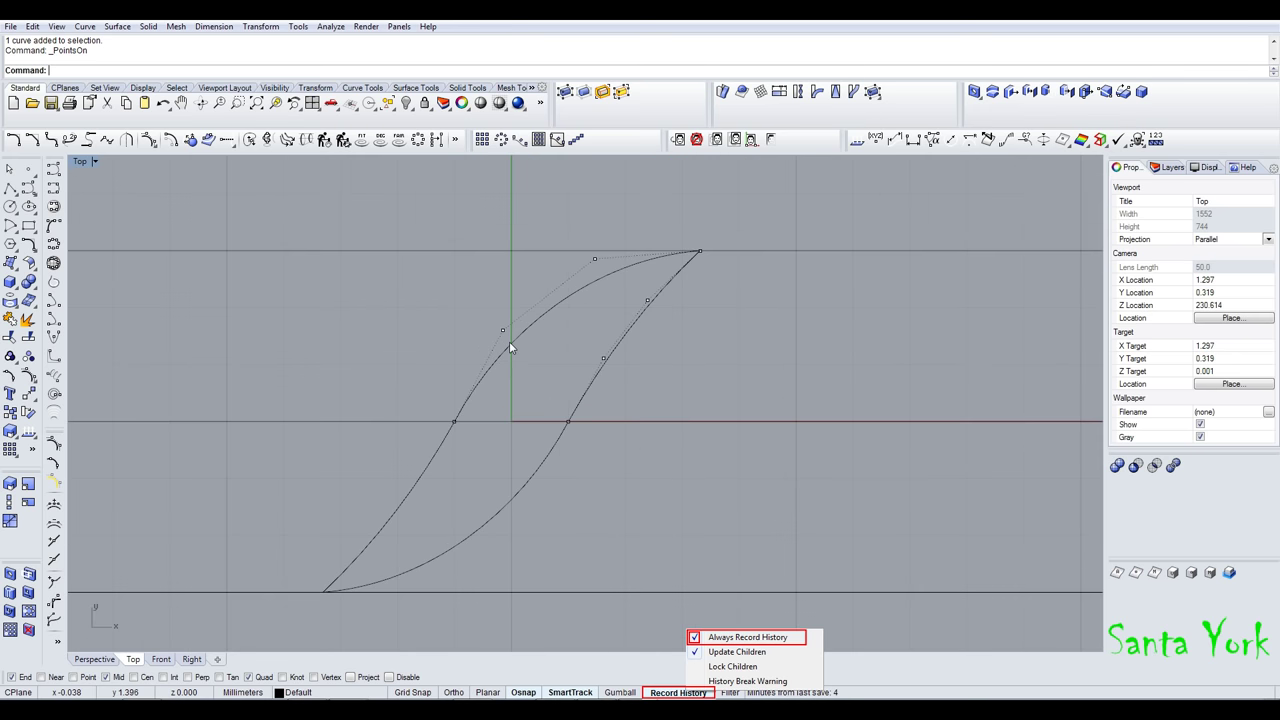
{"action": "left_click", "coordinate": [422, 481]}
{"action": "key", "text": "F10"}
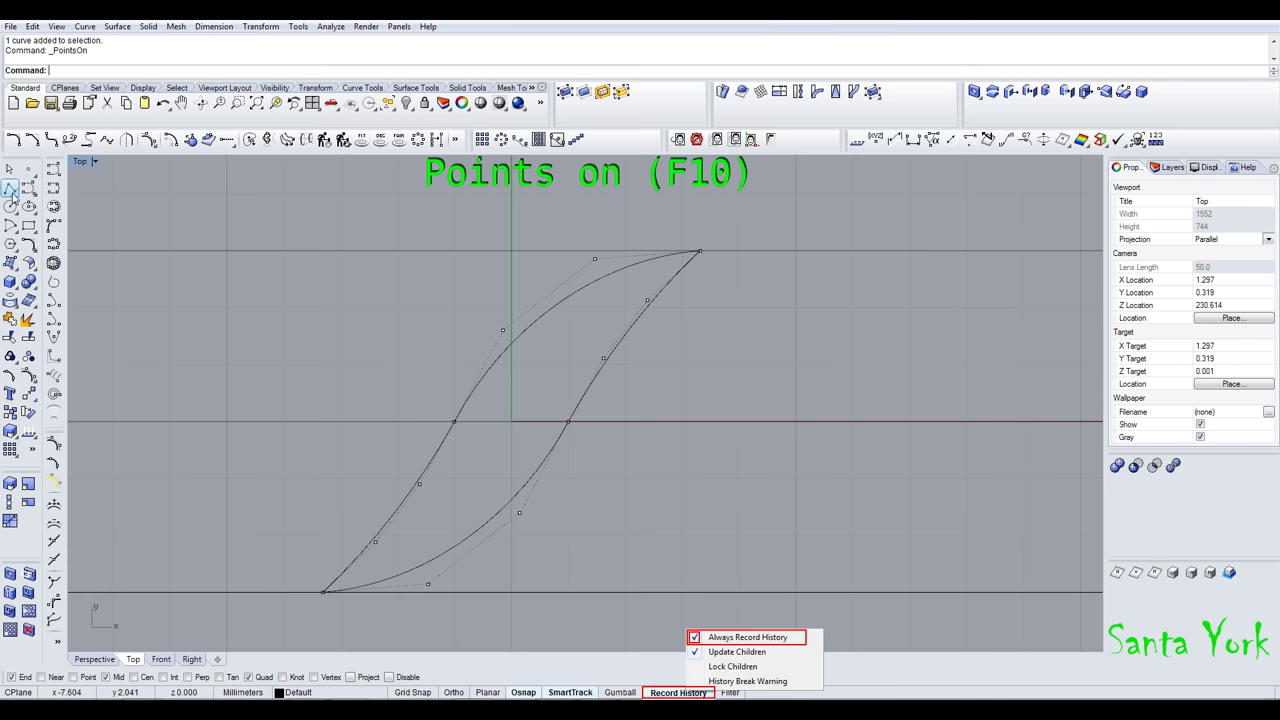
- Raise the four inner control points of the upper curve's two arcs so they bulge more, and hide the points
{"action": "left_click_drag", "start_coordinate": [504, 333], "coordinate": [509, 316]}
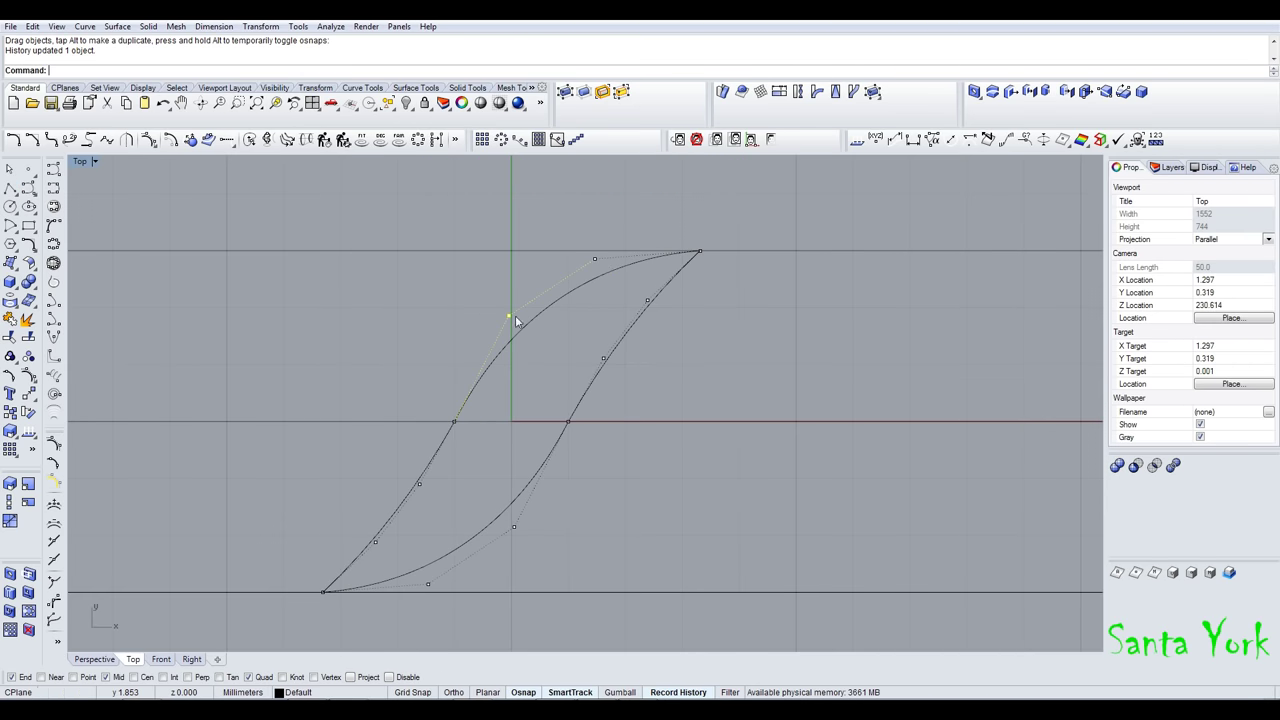
{"action": "left_click_drag", "start_coordinate": [595, 260], "coordinate": [597, 233]}
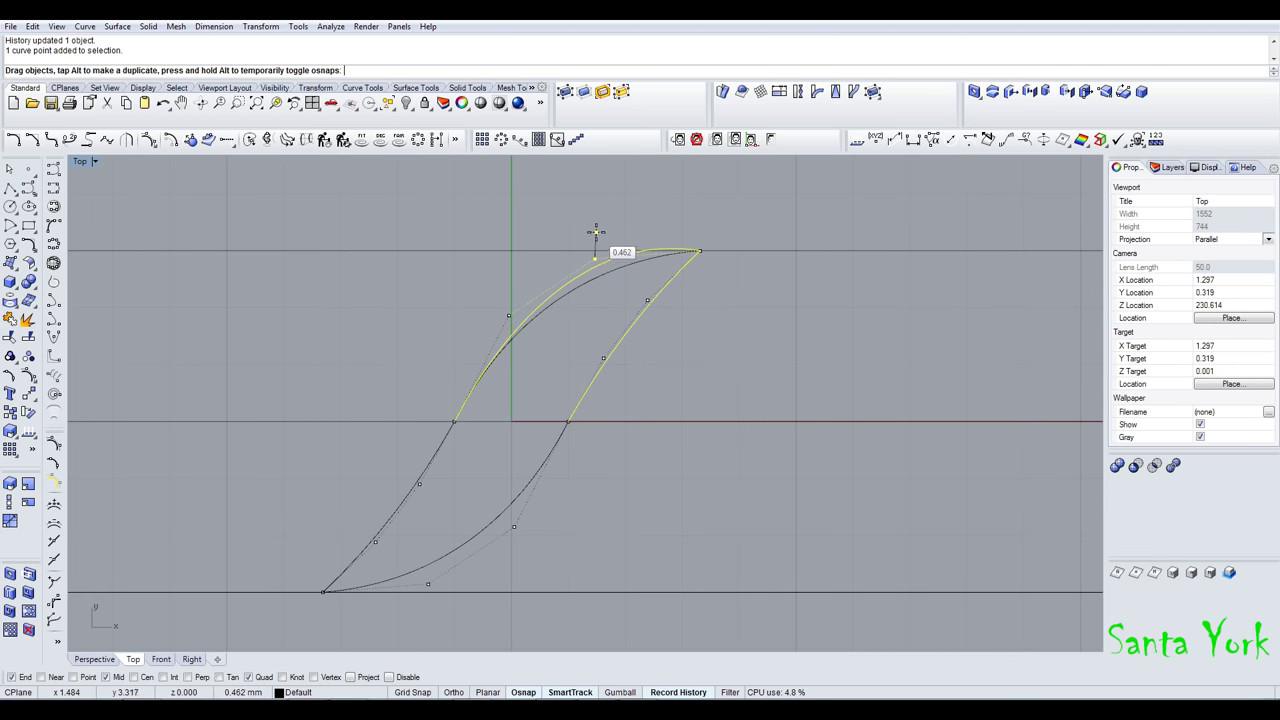
{"action": "left_click_drag", "start_coordinate": [509, 316], "coordinate": [514, 294]}
{"action": "left_click_drag", "start_coordinate": [648, 300], "coordinate": [645, 289]}
{"action": "left_click_drag", "start_coordinate": [604, 358], "coordinate": [609, 344]}
{"action": "key", "text": "Escape"}
{"action": "key", "text": "Escape"}
- Copy the original curve and its rotated counterpart 2.1 mm along positive X as a neighbouring pattern element
{"action": "left_click", "coordinate": [598, 367]}
{"action": "left_click", "coordinate": [553, 452], "text": "shift"}
{"action": "left_click", "coordinate": [10, 412]}
{"action": "left_click", "coordinate": [506, 213]}
{"action": "type", "text": "2"}
{"action": "key", "text": "Return"}
{"action": "type", "text": "2.1"}
{"action": "key", "text": "Return"}
{"action": "left_click", "coordinate": [624, 213]}
{"action": "key", "text": "Return"}
- Turn on the upper curve's control points and move its tip farther in positive X along the upper border line
{"action": "key", "text": "F10"}
{"action": "scroll", "coordinate": [702, 254], "scroll_direction": "up", "scroll_amount": 6}
{"action": "left_click", "coordinate": [700, 247]}
{"action": "left_click_drag", "start_coordinate": [666, 240], "coordinate": [708, 268]}
{"action": "left_click_drag", "start_coordinate": [700, 246], "coordinate": [753, 245]}
- Fine-tune the inner control points of both upper arcs so the element's edge follows the edge of the neighbouring copy
{"action": "left_click_drag", "start_coordinate": [596, 319], "coordinate": [595, 294]}
{"action": "left_click_drag", "start_coordinate": [504, 195], "coordinate": [463, 191]}
{"action": "left_click_drag", "start_coordinate": [346, 328], "coordinate": [342, 334]}
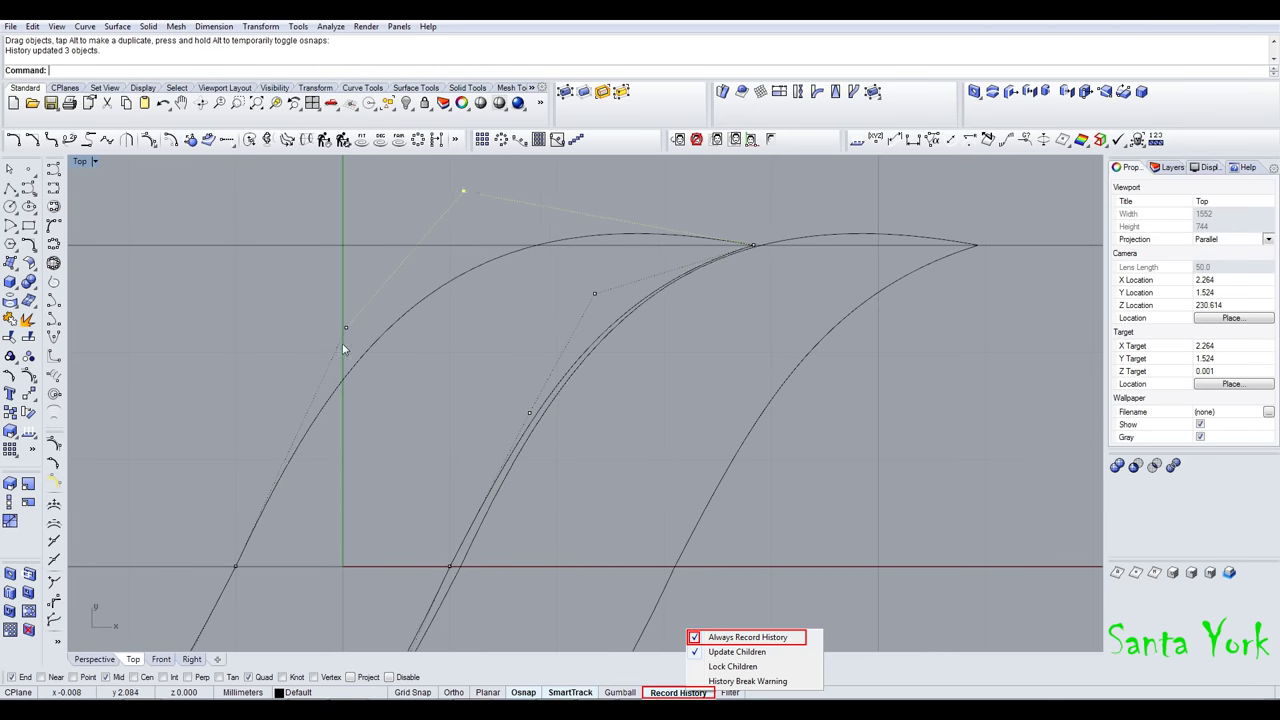
{"action": "right_click_drag", "start_coordinate": [352, 502], "coordinate": [352, 435]}
{"action": "left_click_drag", "start_coordinate": [342, 267], "coordinate": [349, 264]}
{"action": "scroll", "coordinate": [245, 525], "scroll_direction": "down", "scroll_amount": 2}
{"action": "left_click_drag", "start_coordinate": [182, 535], "coordinate": [441, 482]}
{"action": "left_click_drag", "start_coordinate": [529, 283], "coordinate": [535, 260]}
{"action": "scroll", "coordinate": [545, 277], "scroll_direction": "up", "scroll_amount": 4}
{"action": "scroll", "coordinate": [535, 265], "scroll_direction": "down", "scroll_amount": 2}
{"action": "right_click_drag", "start_coordinate": [490, 405], "coordinate": [500, 375]}
{"action": "left_click_drag", "start_coordinate": [476, 368], "coordinate": [476, 366]}
- Draw a guide line from the right edge's lower control point to its axis midpoint, and scale it to extend above the axis
{"action": "scroll", "coordinate": [476, 372], "scroll_direction": "down", "scroll_amount": 4}
{"action": "right_click_drag", "start_coordinate": [474, 440], "coordinate": [509, 371]}
{"action": "left_click", "coordinate": [10, 188]}
{"action": "left_click", "coordinate": [384, 556]}
{"action": "left_click", "coordinate": [459, 401]}
{"action": "left_click", "coordinate": [436, 449]}
{"action": "left_click", "coordinate": [9, 502]}
{"action": "left_click", "coordinate": [384, 556]}
{"action": "left_click", "coordinate": [459, 401]}
{"action": "left_click", "coordinate": [538, 243]}
- Enable the Near object snap and move the right edge's control point above the axis onto the guide line
{"action": "left_click", "coordinate": [42, 677]}
{"action": "scroll", "coordinate": [507, 305], "scroll_direction": "up", "scroll_amount": 8}
{"action": "left_click_drag", "start_coordinate": [514, 287], "coordinate": [507, 289]}
{"action": "scroll", "coordinate": [508, 290], "scroll_direction": "down", "scroll_amount": 6}
{"action": "left_click_drag", "start_coordinate": [553, 232], "coordinate": [547, 230]}
- Delete the tangent guide line
{"action": "scroll", "coordinate": [491, 304], "scroll_direction": "down", "scroll_amount": 14}
{"action": "key", "text": "Delete"}
{"action": "left_click", "coordinate": [511, 426]}
{"action": "key", "text": "Delete"}
{"action": "left_click", "coordinate": [491, 337]}
{"action": "scroll", "coordinate": [541, 270], "scroll_direction": "up", "scroll_amount": 4}
{"action": "key", "text": "F10"}
{"action": "key", "text": "Escape"}
{"action": "key", "text": "ctrl+z"}
{"action": "key", "text": "Escape"}
{"action": "left_click", "coordinate": [472, 330]}
{"action": "left_click", "coordinate": [441, 286], "text": "shift"}
{"action": "key", "text": "F10"}
{"action": "left_click_drag", "start_coordinate": [416, 249], "coordinate": [424, 248]}
{"action": "key", "text": "ctrl+z"}
{"action": "key", "text": "ctrl+z"}
{"action": "key", "text": "Escape"}
- Delete the two curves of the neighbouring copied element
{"action": "left_click", "coordinate": [553, 396]}
{"action": "left_click", "coordinate": [509, 491], "text": "shift"}
{"action": "key", "text": "Delete"}
- Switch to the four-viewport layout and explode both outline curves into separate segments
{"action": "scroll", "coordinate": [300, 416], "scroll_direction": "down", "scroll_amount": 2}
{"action": "right_click_drag", "start_coordinate": [300, 416], "coordinate": [431, 394]}
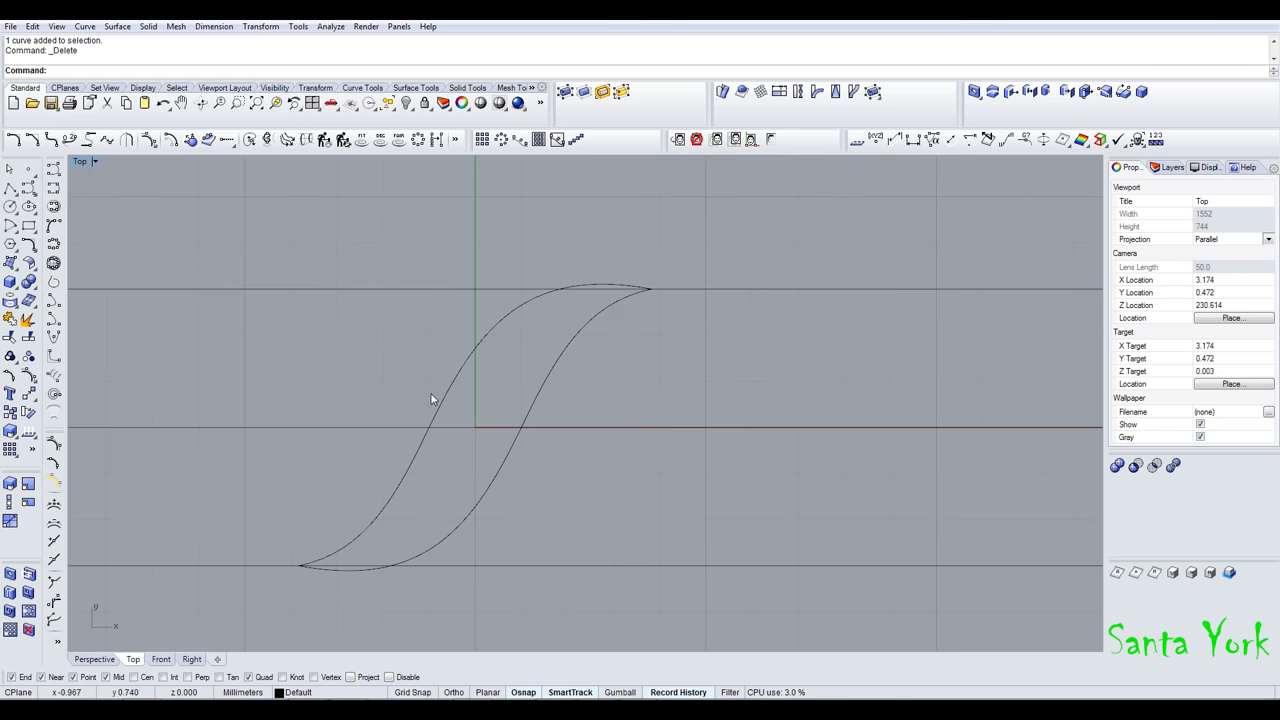
{"action": "double_click", "coordinate": [80, 163]}
{"action": "right_click_drag", "start_coordinate": [709, 282], "coordinate": [952, 326]}
{"action": "left_click", "coordinate": [844, 339]}
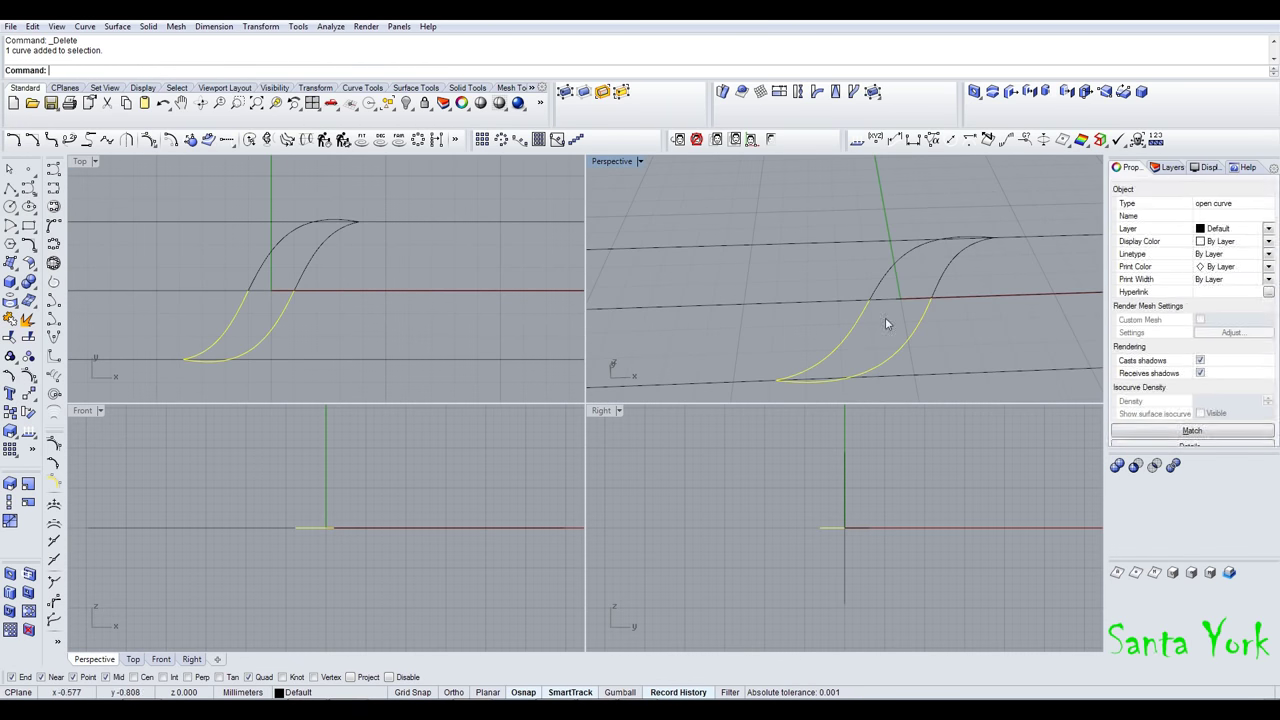
{"action": "left_click", "coordinate": [880, 276], "text": "shift"}
{"action": "left_click", "coordinate": [10, 338]}
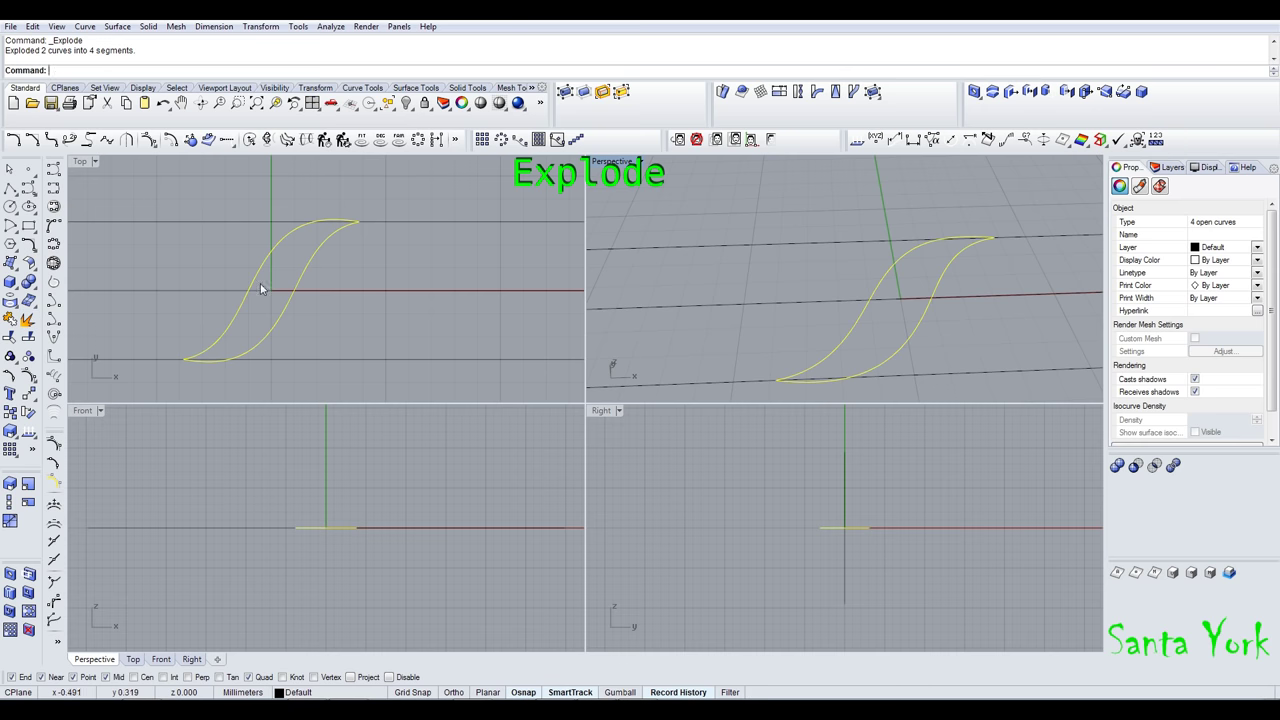
- Join the upper and lower segments on each side into one continuous left edge and one continuous right edge
{"action": "left_click_drag", "start_coordinate": [261, 284], "coordinate": [222, 303], "text": "ctrl"}
{"action": "left_click", "coordinate": [10, 319]}
{"action": "left_click", "coordinate": [239, 305]}
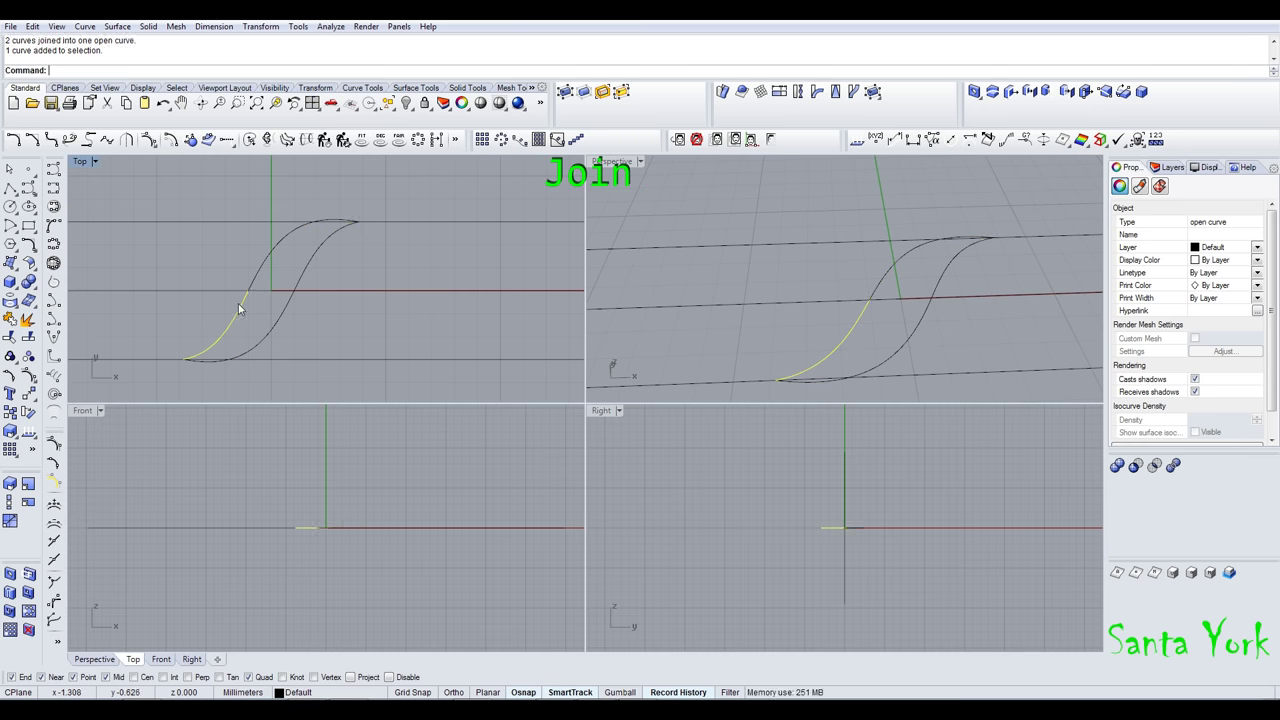
{"action": "left_click", "coordinate": [309, 282]}
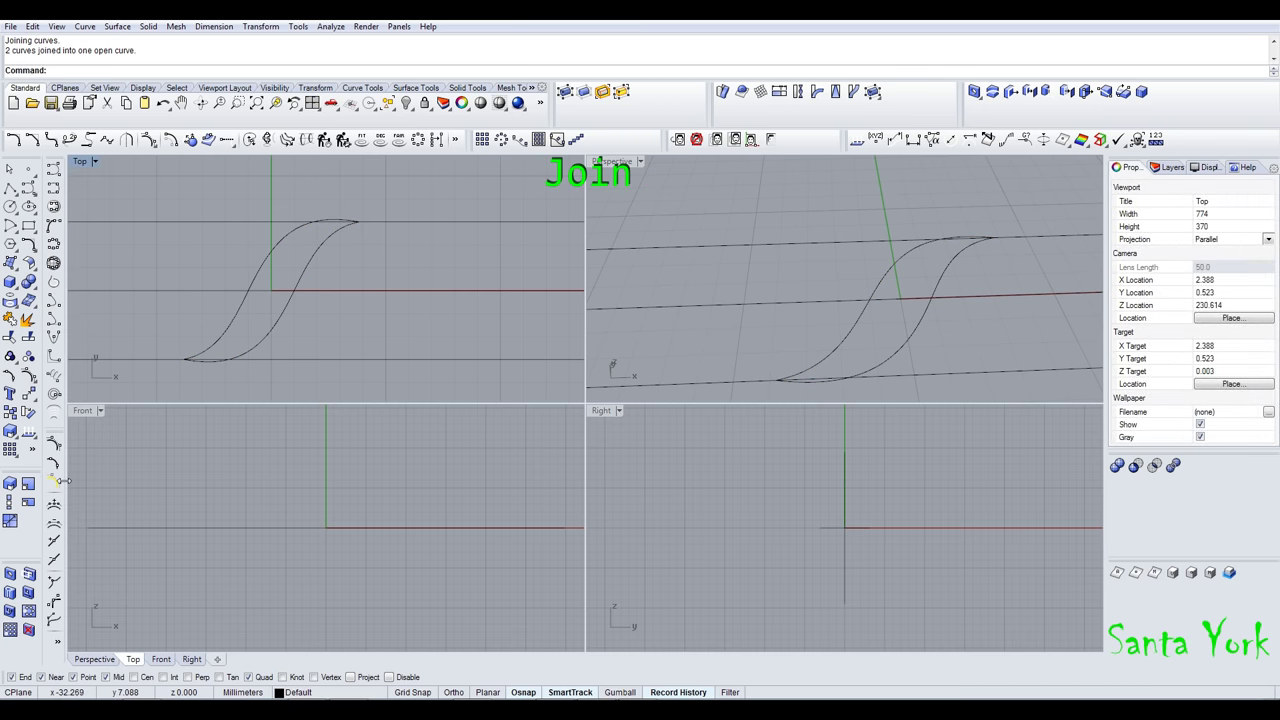
- Create one tween curve midway between the left and right edges, with Number=1 and MatchMethod=None
{"action": "left_click", "coordinate": [53, 411]}
{"action": "left_click", "coordinate": [271, 280]}
{"action": "left_click", "coordinate": [306, 265]}
{"action": "key", "text": "Return"}
- Draw a circle by diameter between the points where the left and right edges cross the X axis
{"action": "scroll", "coordinate": [325, 510], "scroll_direction": "up", "scroll_amount": 4}
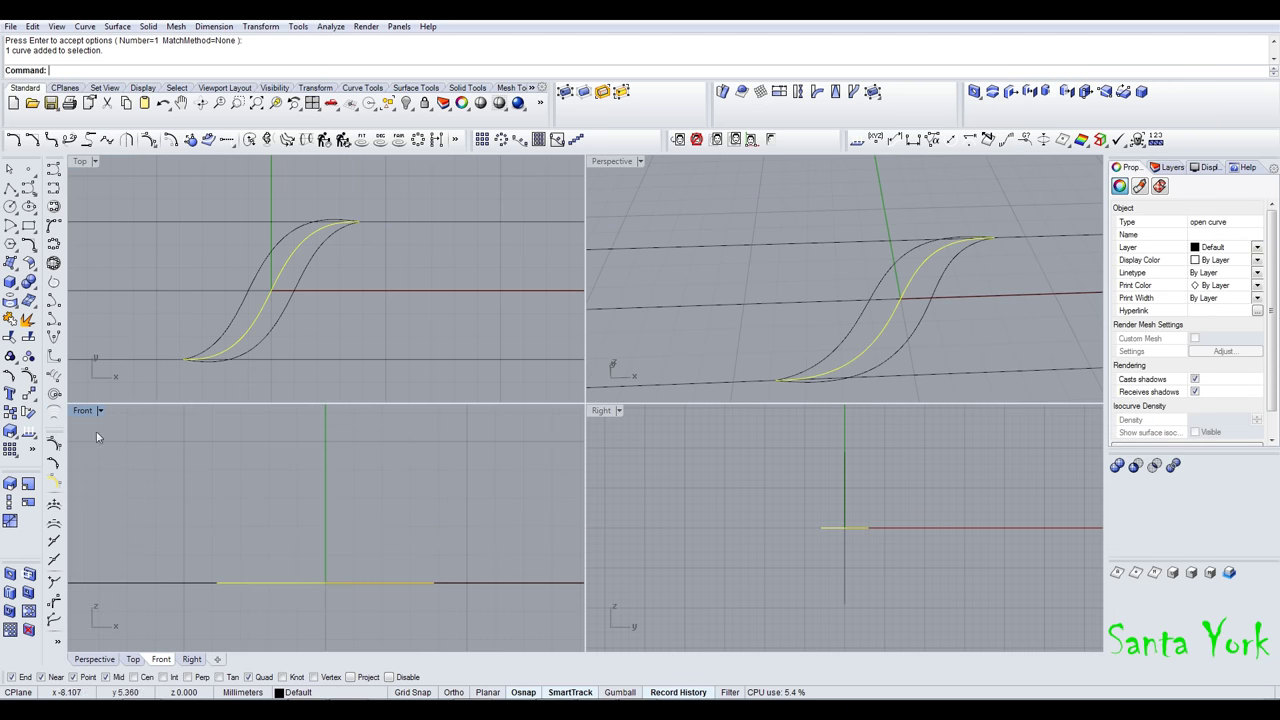
{"action": "left_click", "coordinate": [10, 206]}
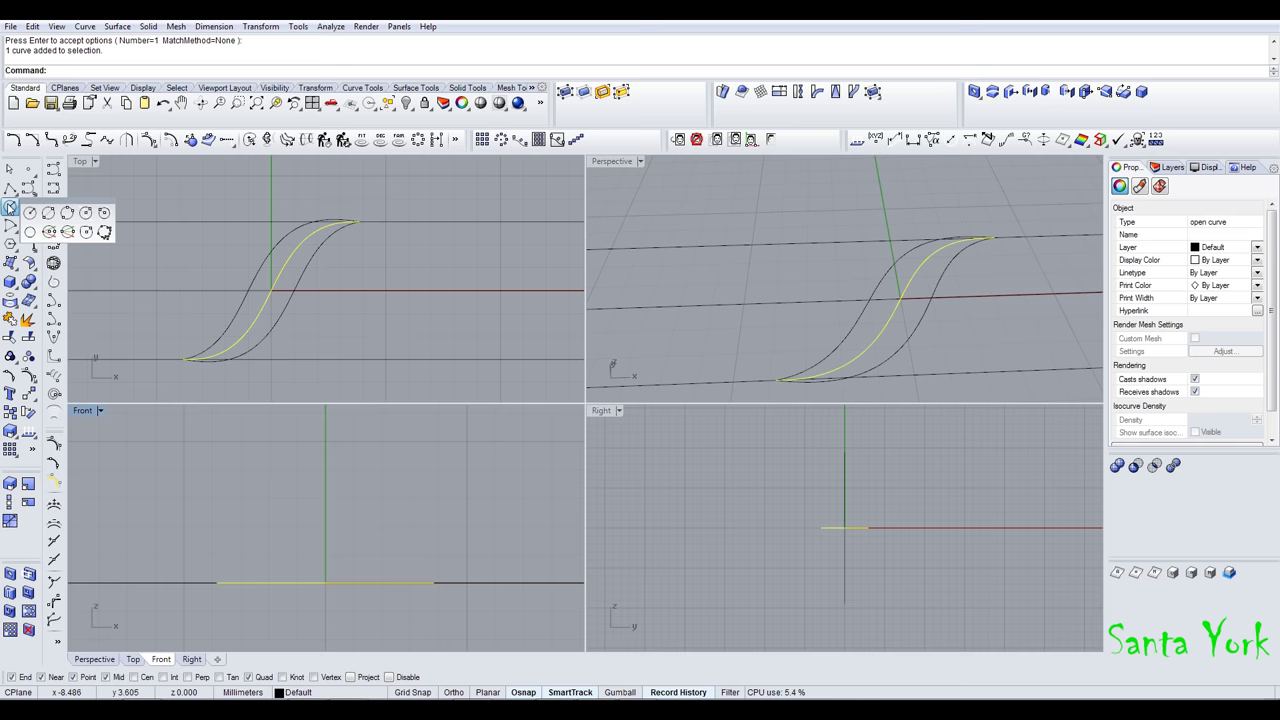
{"action": "left_click", "coordinate": [47, 214]}
{"action": "left_click", "coordinate": [248, 290]}
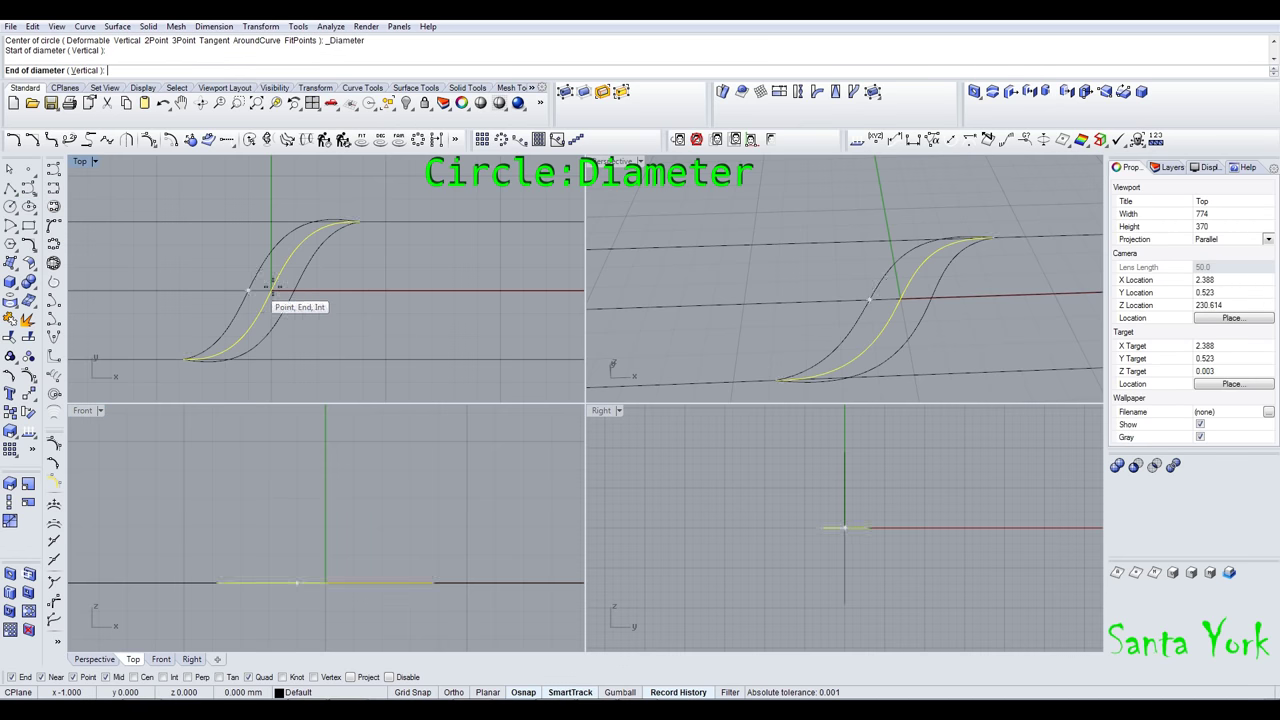
{"action": "left_click", "coordinate": [294, 288]}
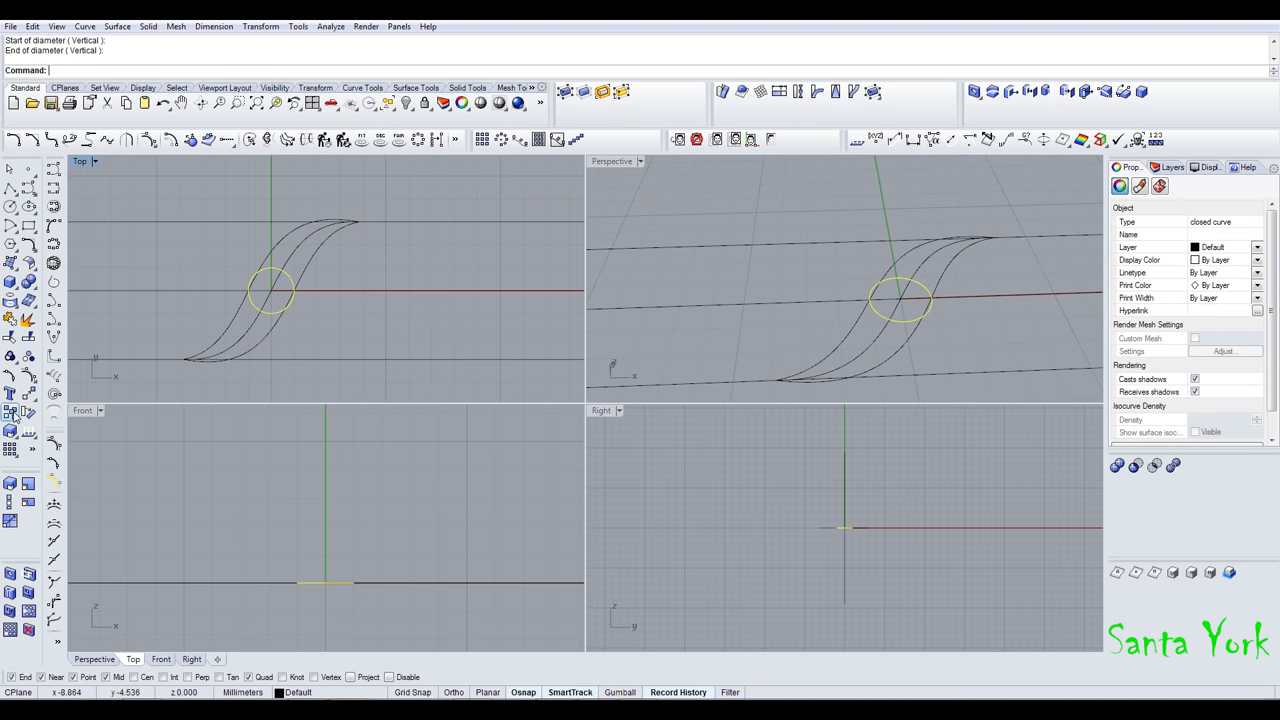
- Rotate a copy of the circle 90 degrees in the Right view so it stands upright, and delete the flat original
{"action": "left_click", "coordinate": [28, 413]}
{"action": "left_click", "coordinate": [294, 290]}
{"action": "left_click", "coordinate": [722, 527]}
{"action": "left_click", "coordinate": [789, 592]}
{"action": "right_click", "coordinate": [412, 371]}
{"action": "right_click_drag", "start_coordinate": [900, 346], "coordinate": [800, 278]}
{"action": "scroll", "coordinate": [815, 201], "scroll_direction": "up", "scroll_amount": 3}
{"action": "key", "text": "Delete"}
- Trim away the lower half of the upright circle, using the two edge curves as cutting objects
{"action": "scroll", "coordinate": [851, 237], "scroll_direction": "up", "scroll_amount": 3}
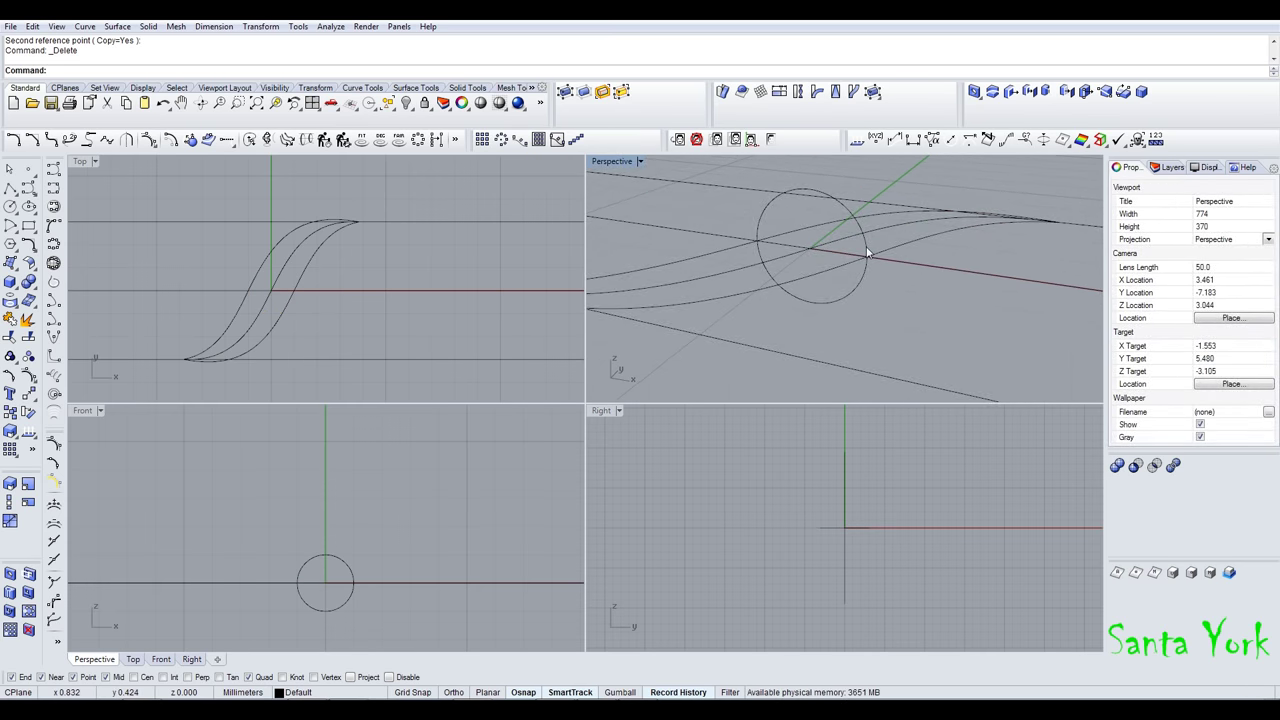
{"action": "left_click", "coordinate": [881, 253]}
{"action": "left_click", "coordinate": [815, 230], "text": "shift"}
{"action": "left_click", "coordinate": [9, 319]}
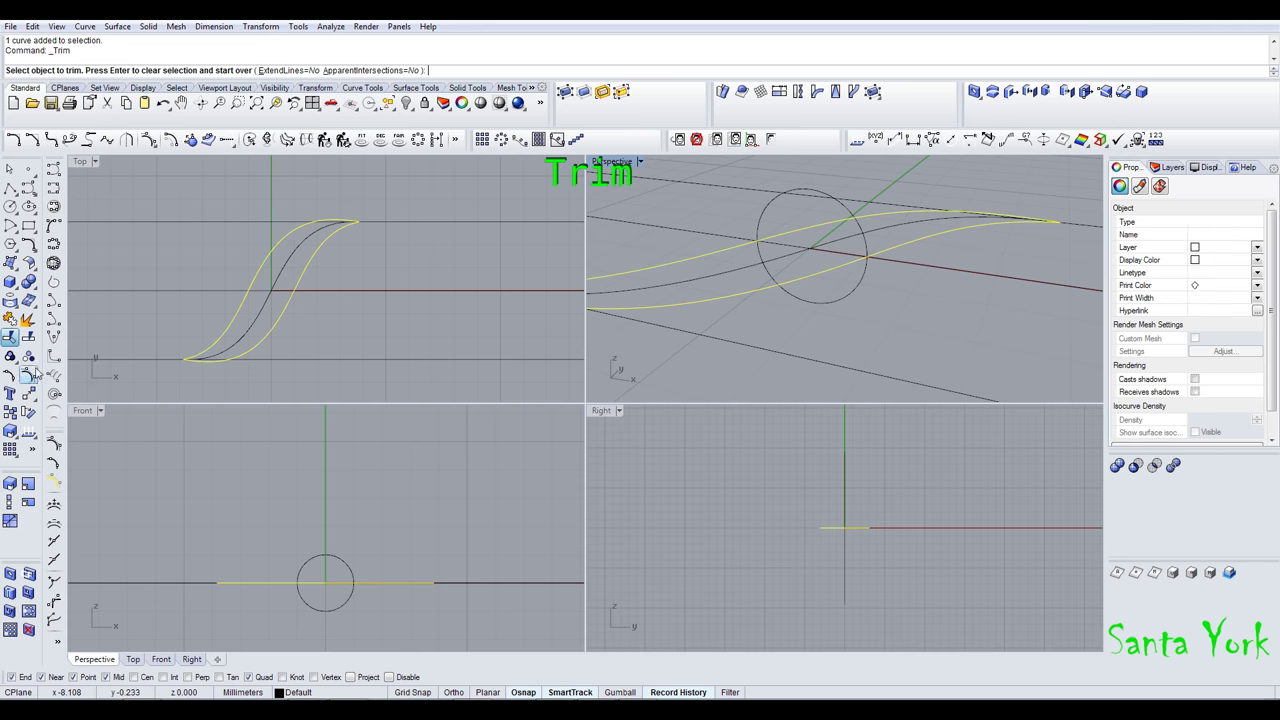
{"action": "left_click", "coordinate": [325, 607]}
{"action": "left_click", "coordinate": [881, 347]}
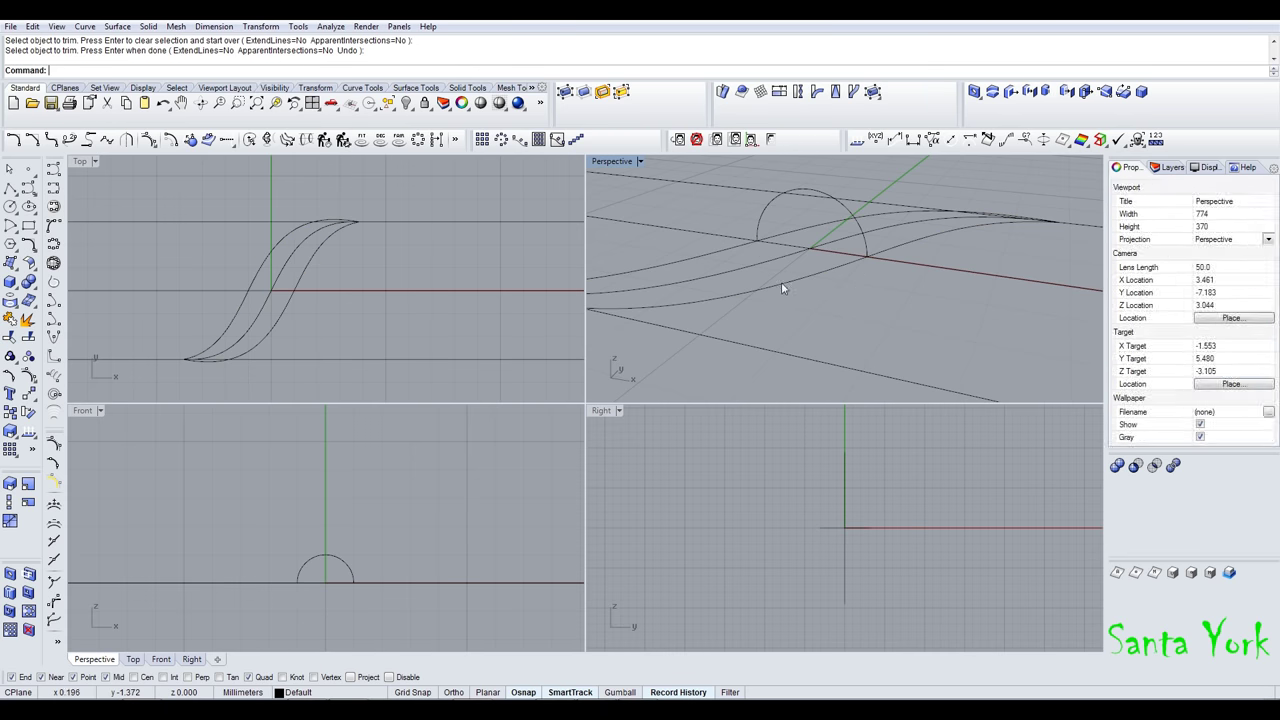
- Scale the half circle vertically with Scale 1-D from the origin to a height of 0.6 mm
{"action": "left_click", "coordinate": [770, 262]}
{"action": "left_click", "coordinate": [773, 207]}
{"action": "left_click", "coordinate": [10, 484]}
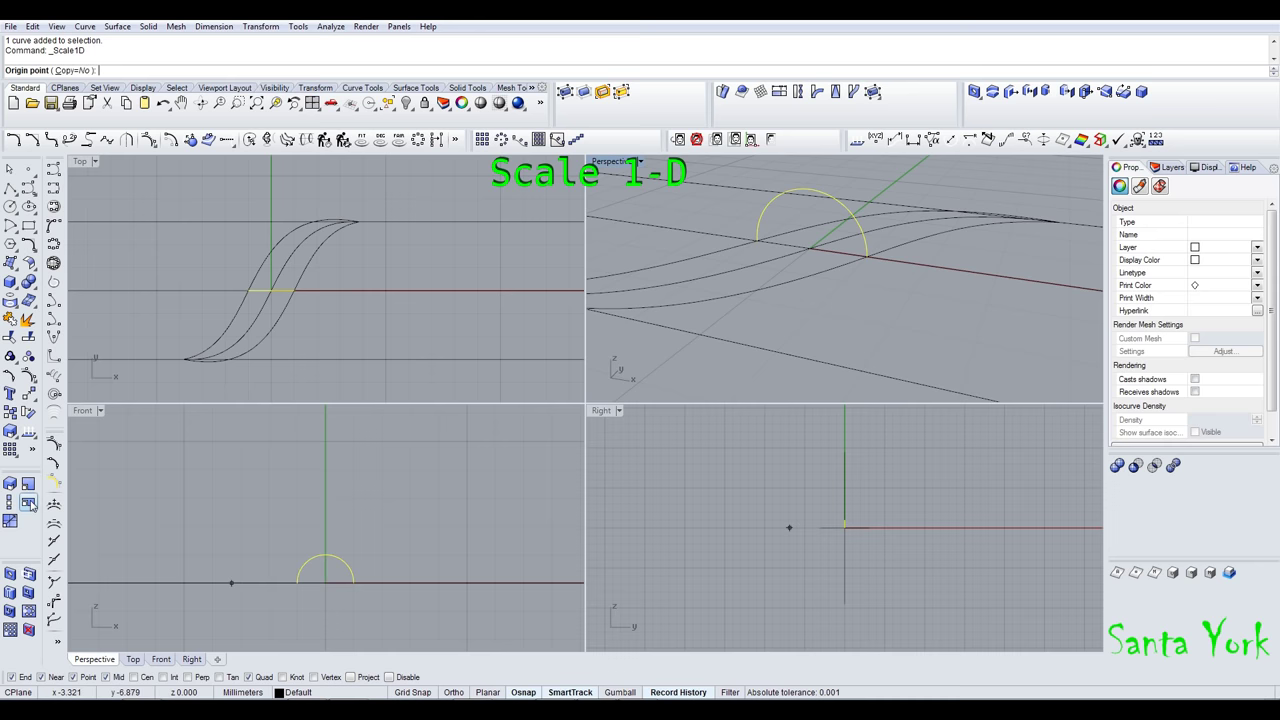
{"action": "left_click", "coordinate": [810, 247]}
{"action": "left_click", "coordinate": [808, 192]}
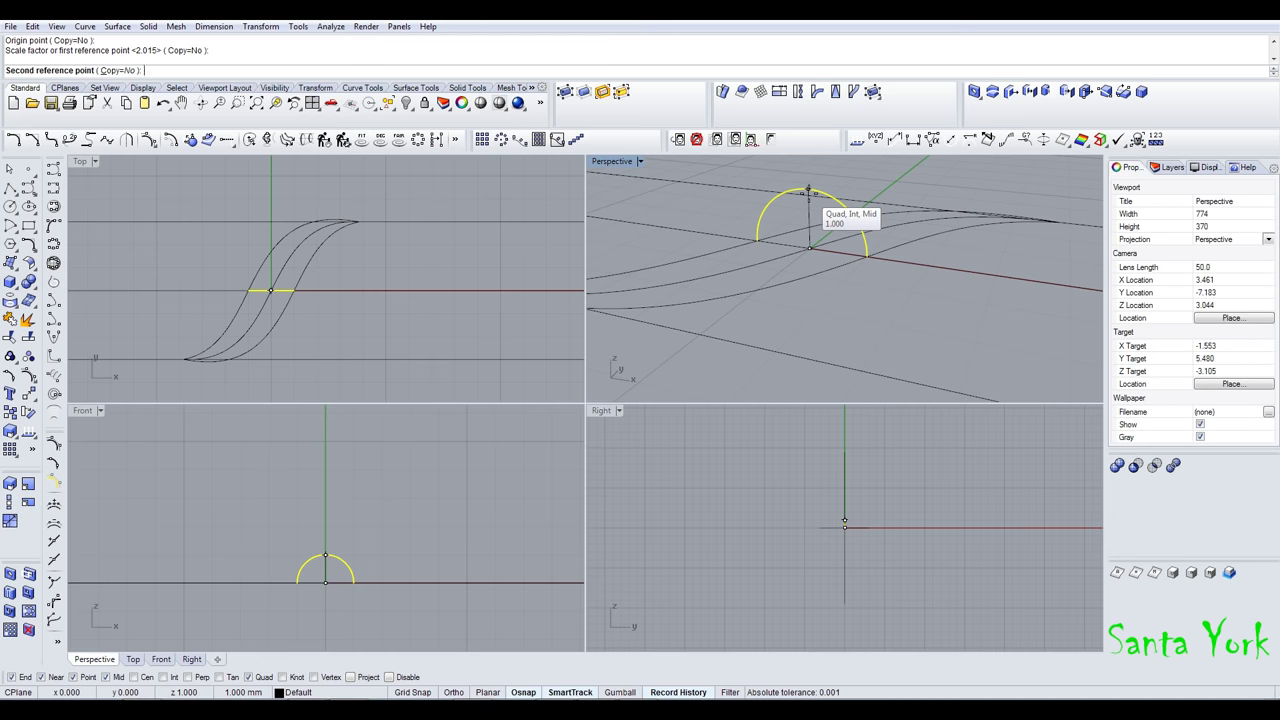
{"action": "type", "text": "0.6"}
{"action": "key", "text": "Return"}
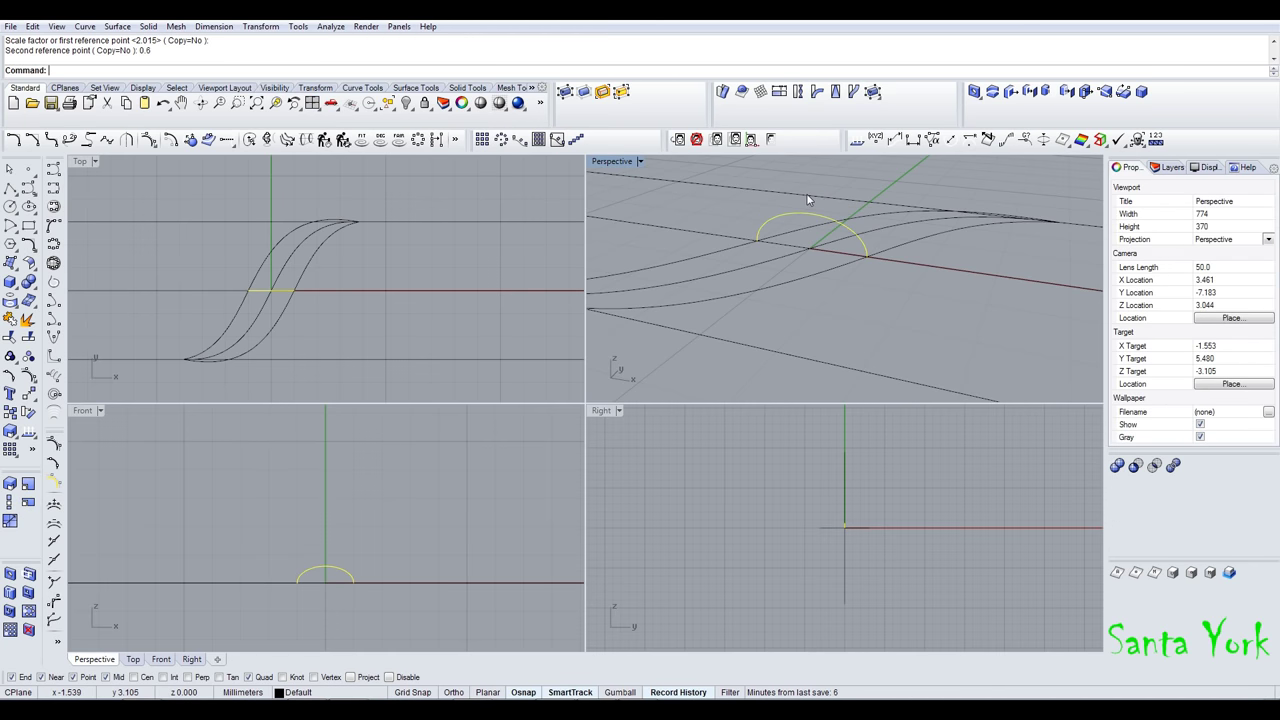
- Move the middle curve up 0.6 mm in the Front view to the top of the half-ellipse profile
{"action": "left_click", "coordinate": [828, 247]}
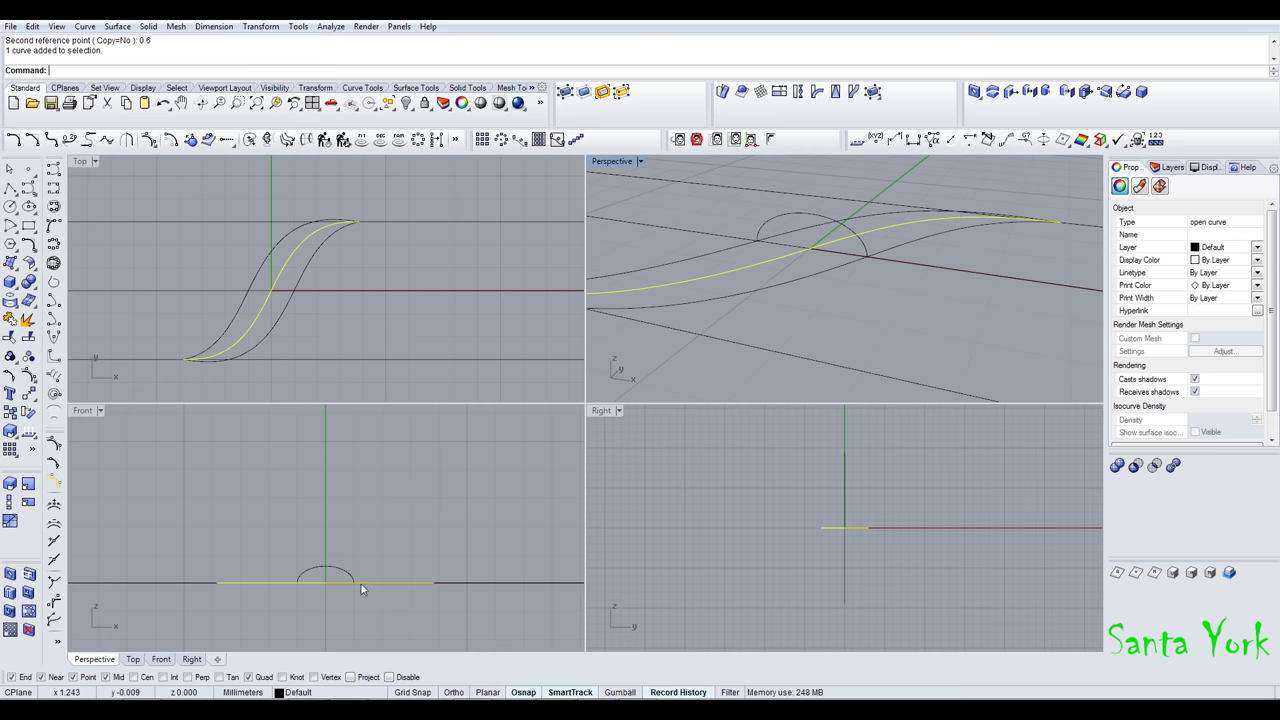
{"action": "left_click_drag", "start_coordinate": [378, 584], "coordinate": [380, 563]}
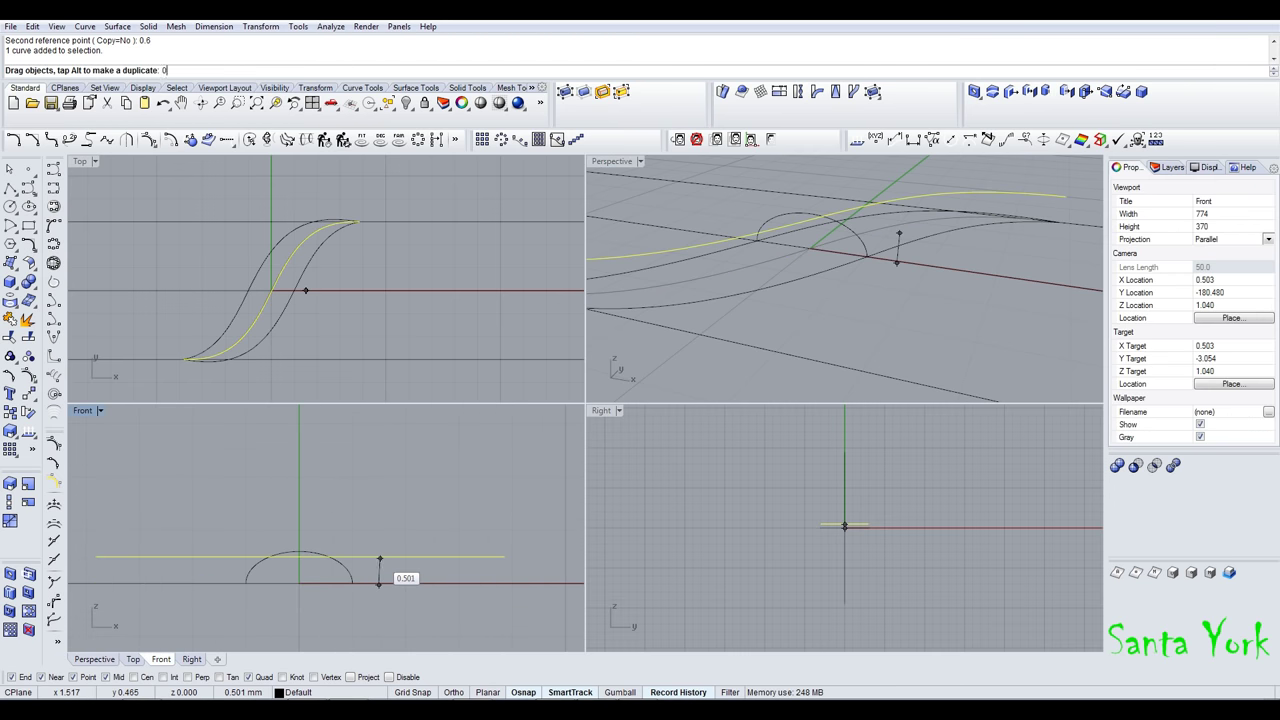
{"action": "type", "text": "0.6"}
{"action": "key", "text": "Return"}
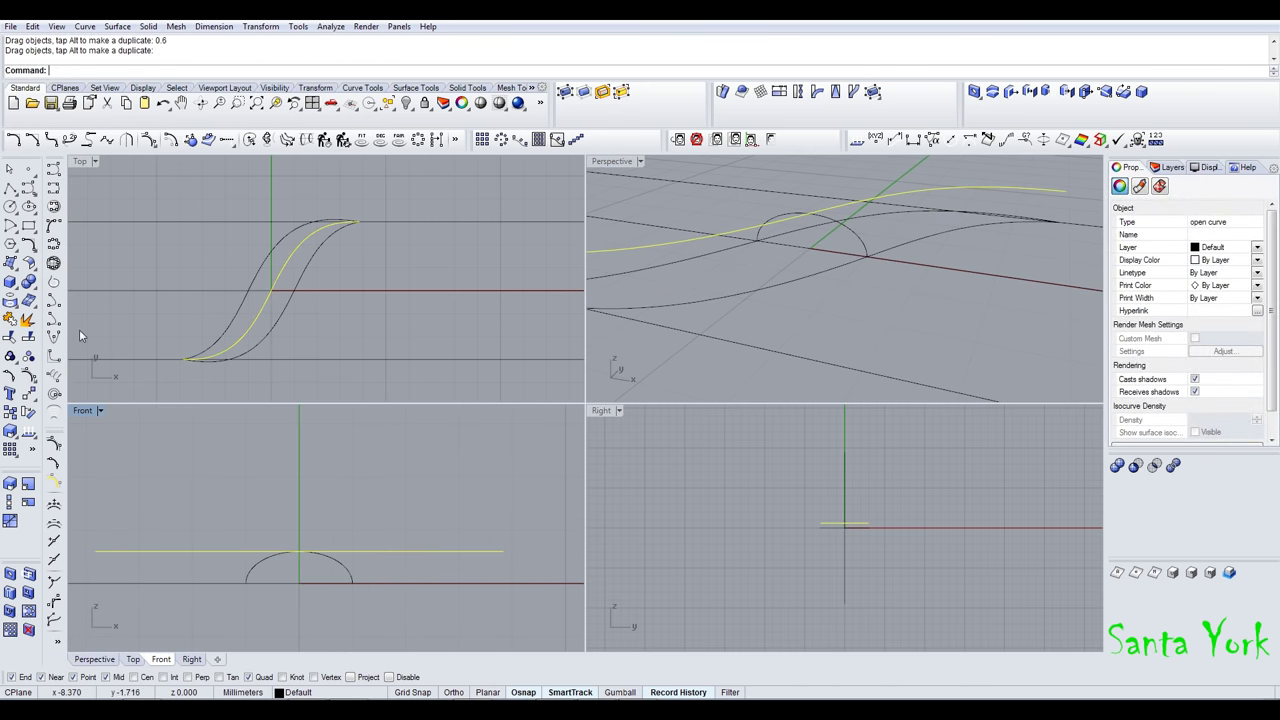
- Split the raised middle curve with the profile arc and delete its lower-left half
{"action": "left_click", "coordinate": [28, 338]}
{"action": "left_click", "coordinate": [285, 289]}
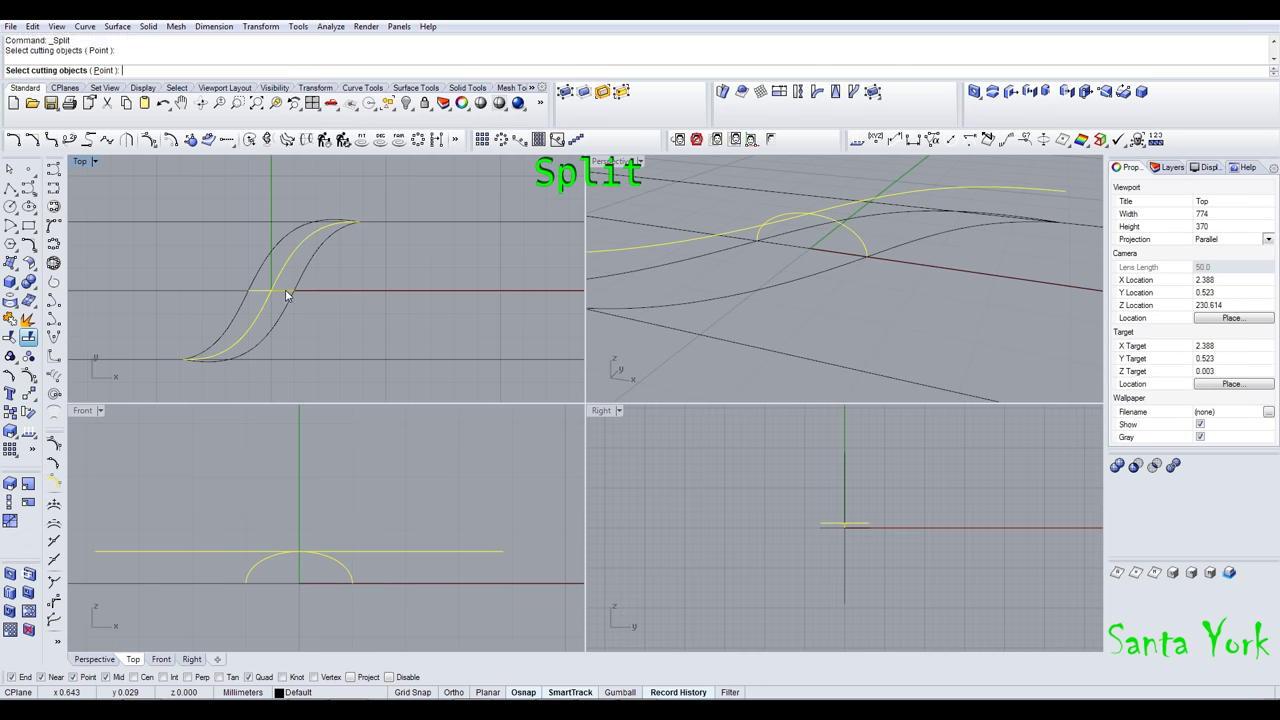
{"action": "key", "text": "Return"}
{"action": "left_click", "coordinate": [698, 234]}
{"action": "key", "text": "Delete"}
- Rotate a copy of the remaining half of the middle curve 180 degrees about the origin, using Copy=Yes
{"action": "left_click", "coordinate": [823, 208]}
{"action": "left_click", "coordinate": [30, 355]}
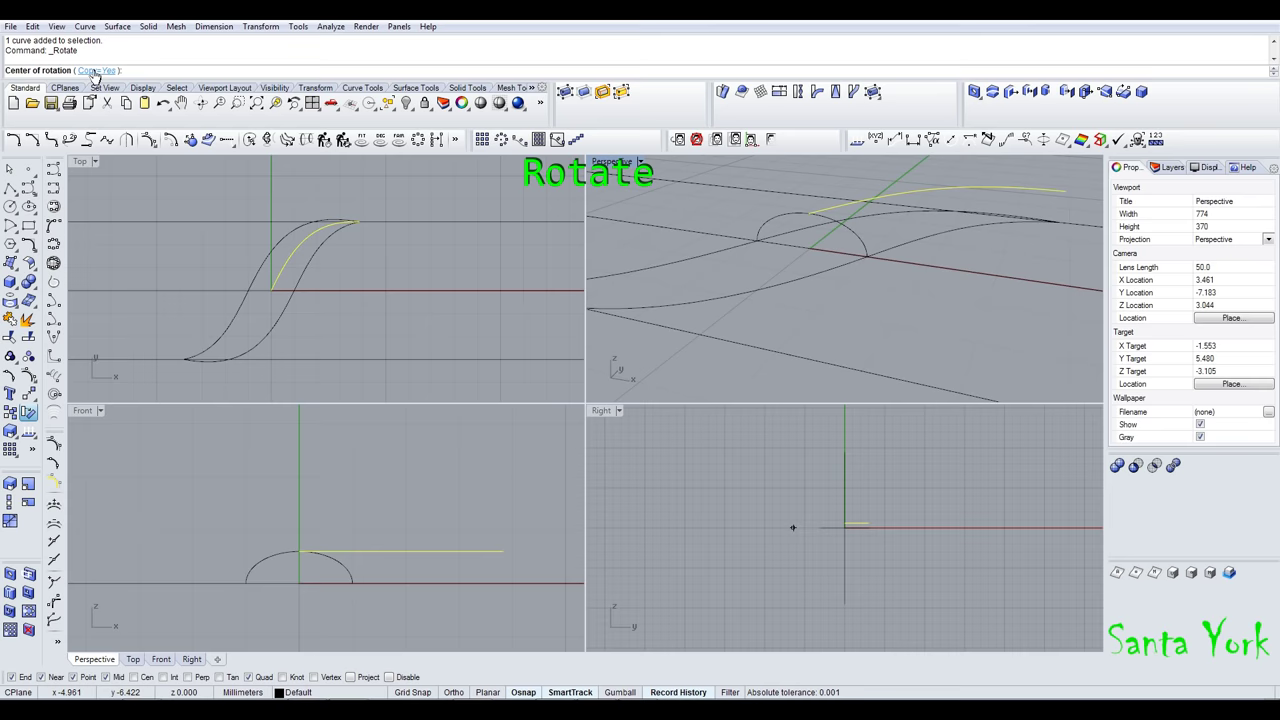
{"action": "left_click", "coordinate": [271, 290]}
{"action": "left_click", "coordinate": [350, 290]}
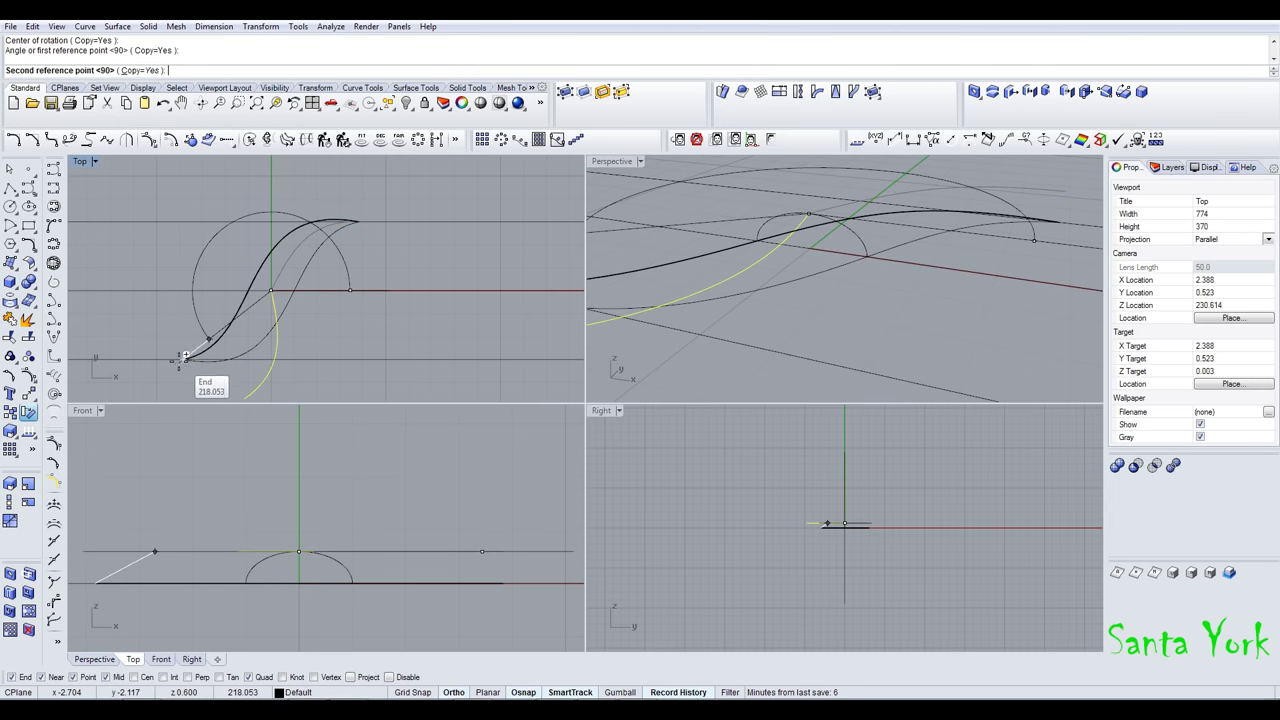
{"action": "left_click", "coordinate": [185, 357]}
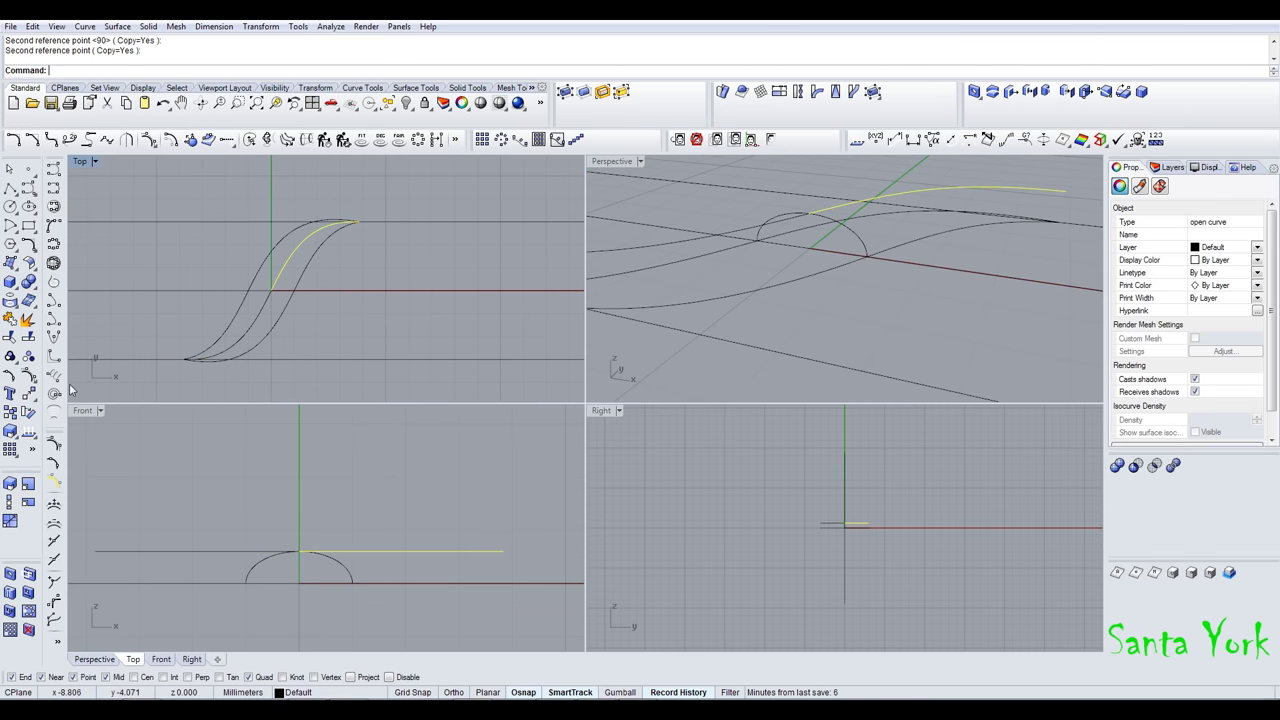
- Turn on the control points of the original half and move its end point down onto the tip of the edge curves
{"action": "left_click", "coordinate": [29, 378]}
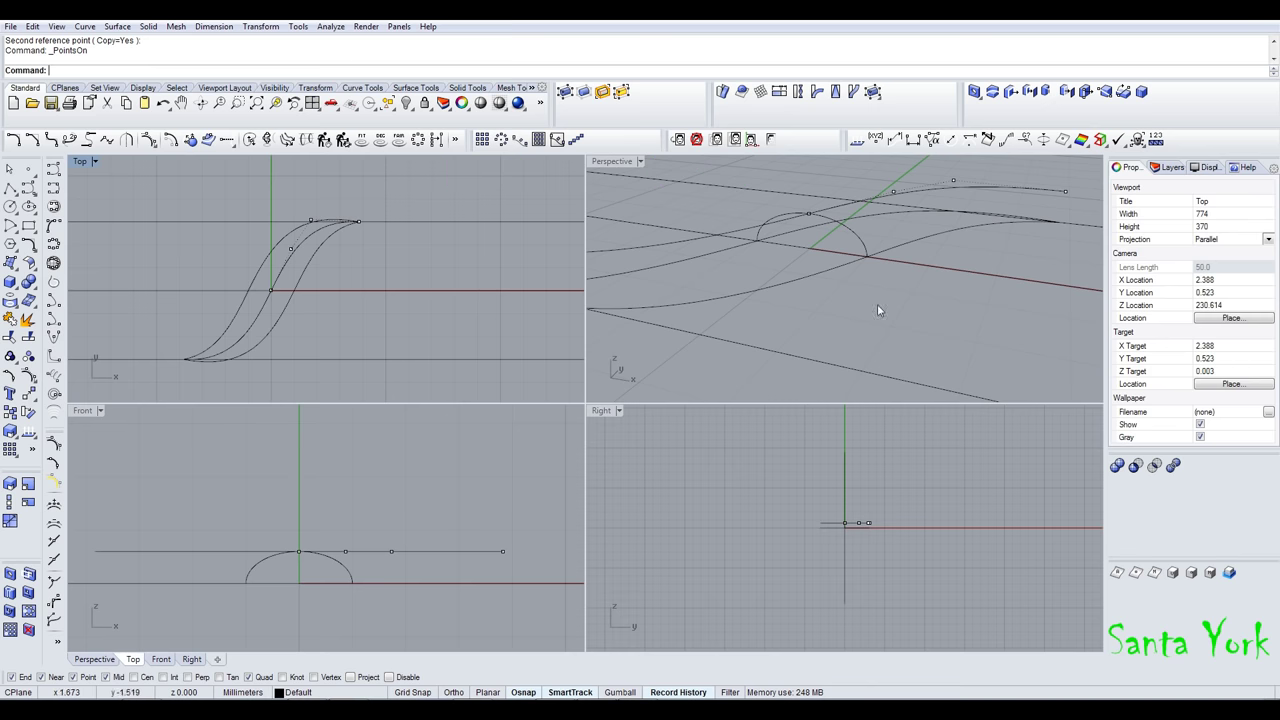
{"action": "right_click_drag", "start_coordinate": [977, 262], "coordinate": [810, 258]}
{"action": "mouse_move", "coordinate": [787, 265]}
{"action": "left_mouse_down"}
{"action": "mouse_move", "coordinate": [800, 300]}
{"action": "mouse_move", "coordinate": [786, 289]}
{"action": "left_mouse_up"}
- Insert a knot partway along the upper half of the middle curve, toward the tip
{"action": "scroll", "coordinate": [307, 231], "scroll_direction": "up", "scroll_amount": 4}
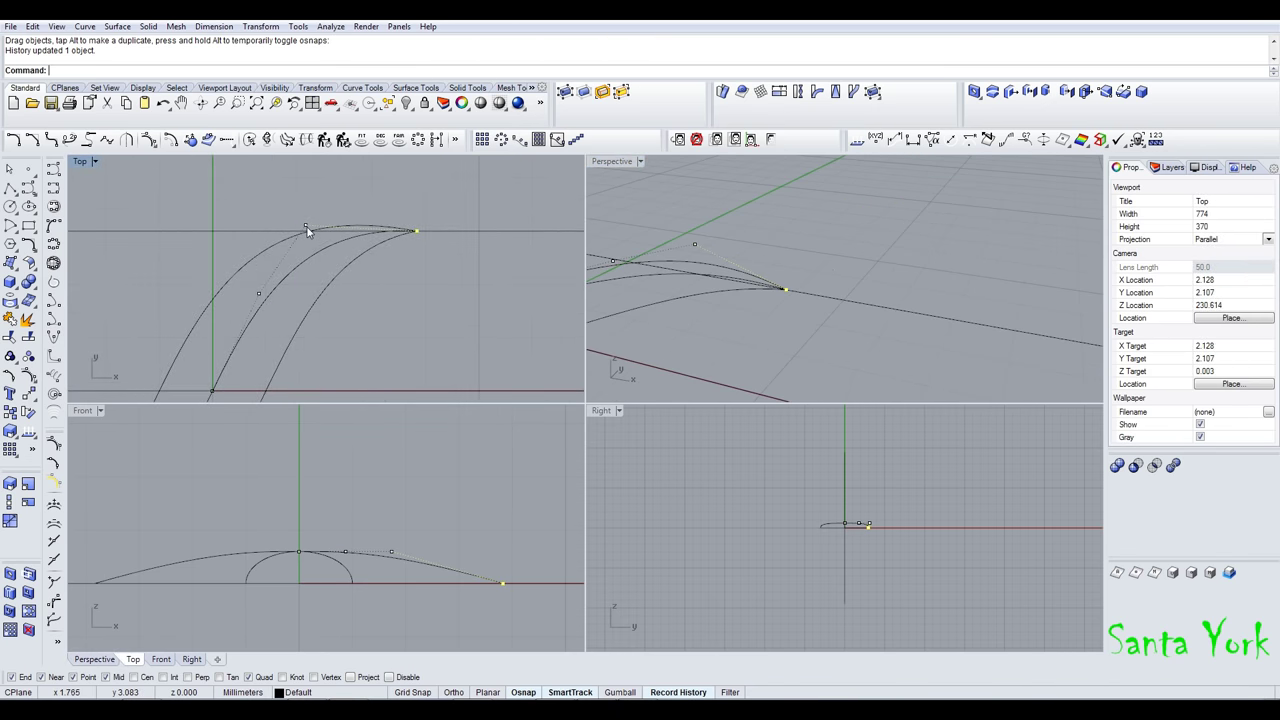
{"action": "scroll", "coordinate": [392, 556], "scroll_direction": "up", "scroll_amount": 1}
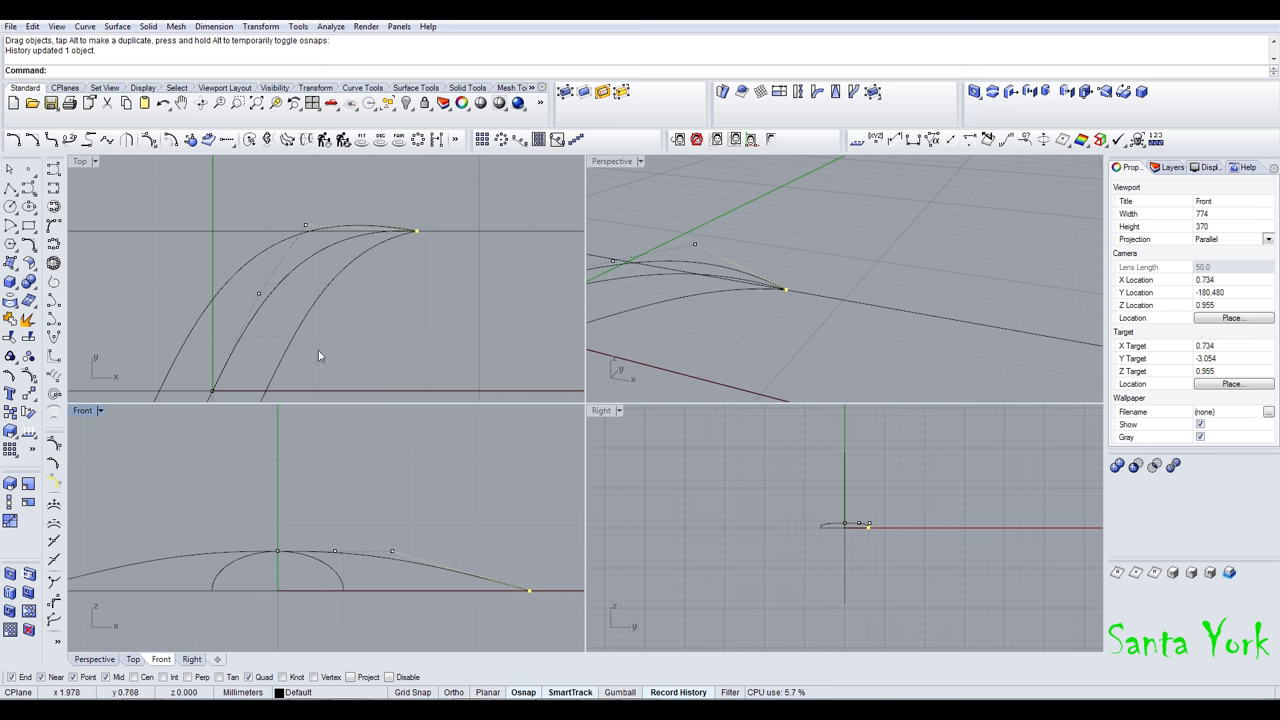
{"action": "left_click", "coordinate": [55, 541]}
{"action": "left_click", "coordinate": [287, 280]}
{"action": "left_click", "coordinate": [323, 250]}
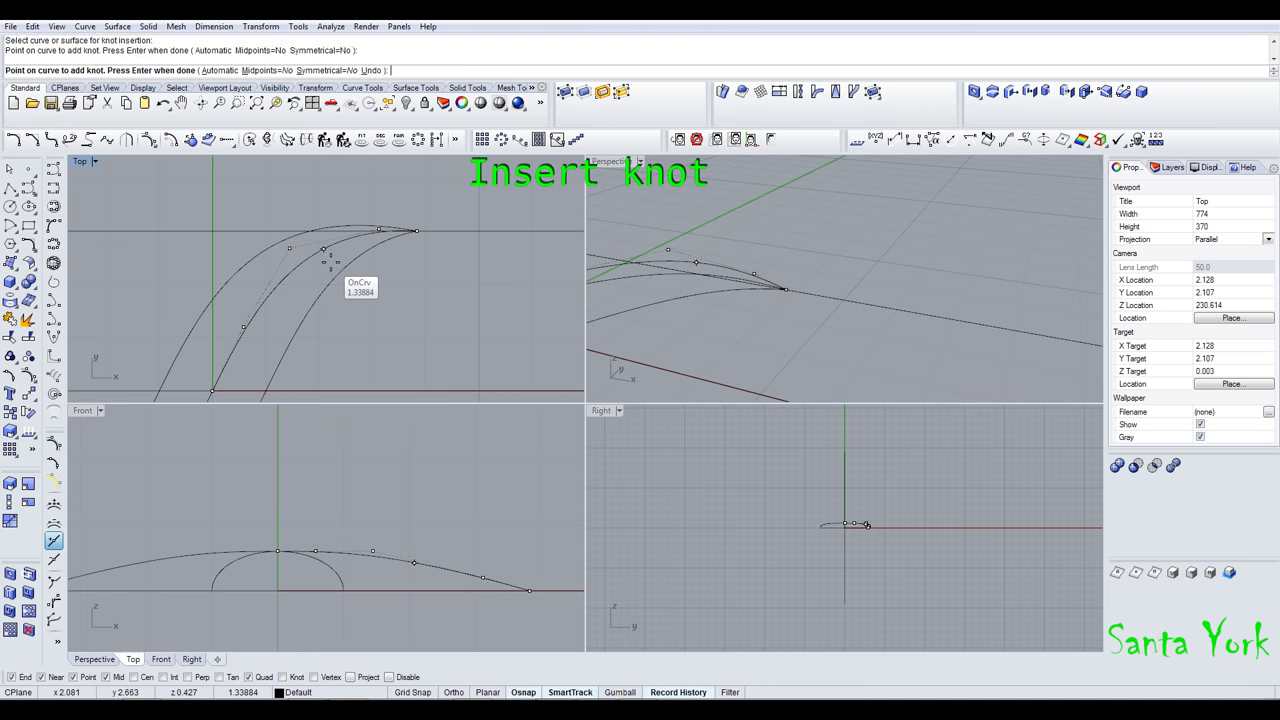
{"action": "right_click", "coordinate": [329, 259]}
{"action": "key", "text": "Return"}
- Raise the control point next to the tip in the Front view to the height of the curve's flat part
{"action": "left_click", "coordinate": [379, 230]}
{"action": "scroll", "coordinate": [479, 571], "scroll_direction": "up", "scroll_amount": 2}
{"action": "left_click_drag", "start_coordinate": [484, 577], "coordinate": [487, 533]}
- Shift the middle curve's inner control points toward the tip in the Top view to centre it between the edges
{"action": "right_click_drag", "start_coordinate": [705, 290], "coordinate": [690, 370]}
{"action": "scroll", "coordinate": [292, 252], "scroll_direction": "up", "scroll_amount": 3}
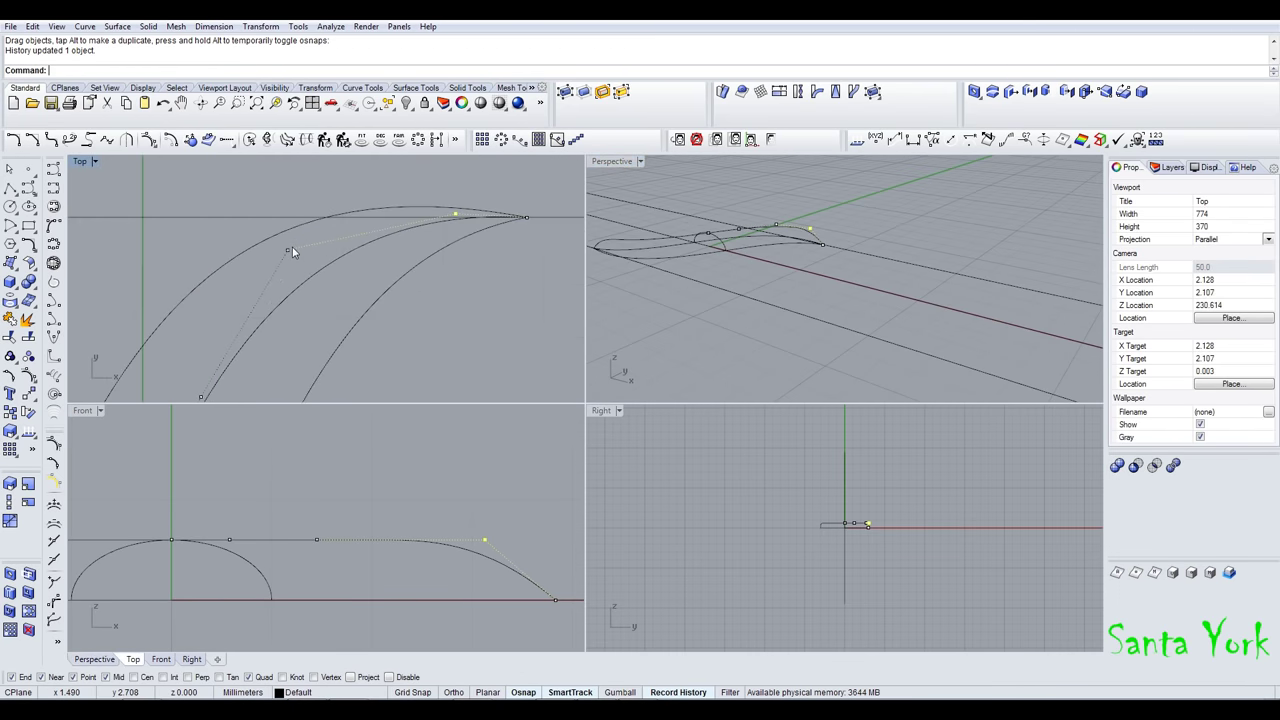
{"action": "left_click_drag", "start_coordinate": [287, 250], "coordinate": [347, 224]}
{"action": "scroll", "coordinate": [343, 238], "scroll_direction": "down", "scroll_amount": 2}
{"action": "right_click_drag", "start_coordinate": [248, 346], "coordinate": [297, 257]}
{"action": "left_click_drag", "start_coordinate": [297, 257], "coordinate": [325, 207]}
{"action": "right_click_drag", "start_coordinate": [384, 225], "coordinate": [363, 251]}
{"action": "right_click_drag", "start_coordinate": [387, 171], "coordinate": [365, 208]}
- Lower the control point next to the tip slightly in the Front view to soften the slope
{"action": "right_click_drag", "start_coordinate": [789, 306], "coordinate": [785, 227]}
{"action": "left_click", "coordinate": [776, 228]}
{"action": "scroll", "coordinate": [518, 541], "scroll_direction": "up", "scroll_amount": 4}
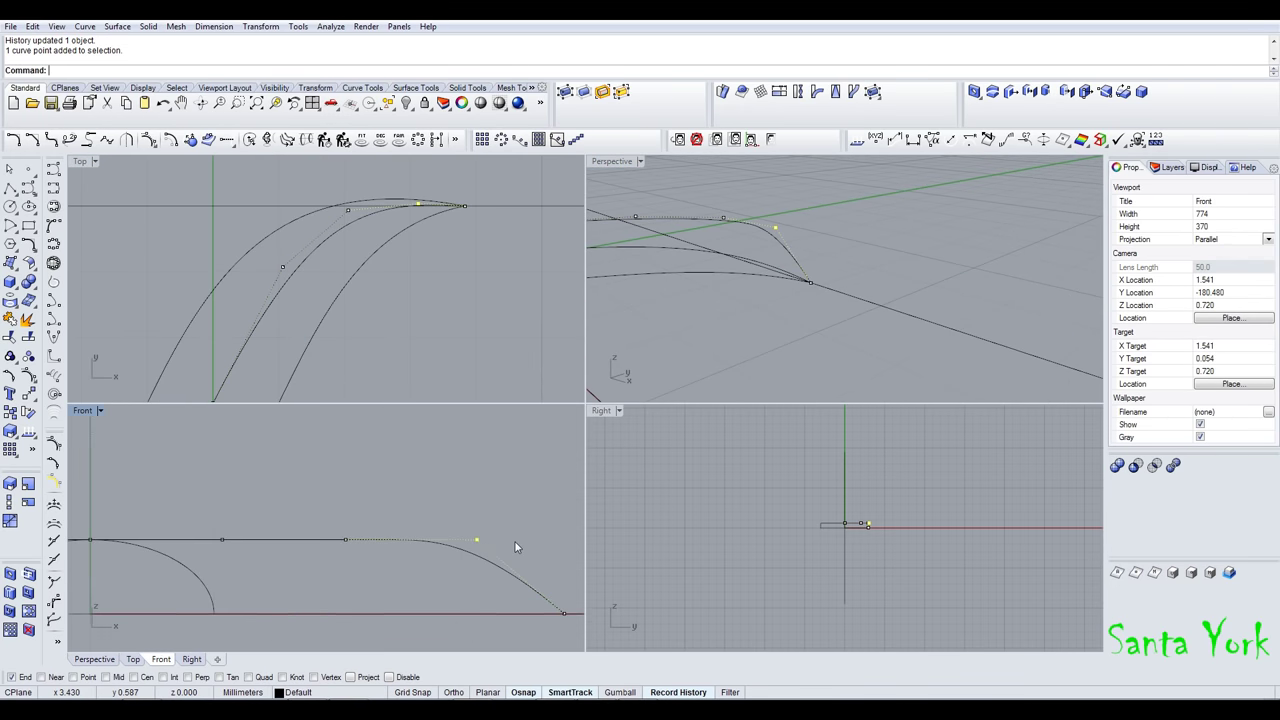
{"action": "left_click_drag", "start_coordinate": [468, 540], "coordinate": [468, 557]}
- Insert another knot on the descending part of the middle curve close to the tip
{"action": "right_click", "coordinate": [499, 587]}
{"action": "left_click", "coordinate": [499, 587]}
{"action": "left_click", "coordinate": [500, 587]}
{"action": "right_click", "coordinate": [502, 589]}
- Adjust the two control points nearest the tip in the Front view to give the curve a rounded descent
{"action": "left_click", "coordinate": [550, 613]}
{"action": "left_click_drag", "start_coordinate": [551, 616], "coordinate": [551, 600]}
{"action": "mouse_move", "coordinate": [453, 558]}
{"action": "left_mouse_down"}
{"action": "mouse_move", "coordinate": [453, 546]}
{"action": "mouse_move", "coordinate": [456, 556]}
{"action": "left_mouse_up"}
{"action": "left_click", "coordinate": [548, 599]}
- Create a Curve Network surface from the two edge curves, the raised middle curve and the arched profile
{"action": "right_click_drag", "start_coordinate": [614, 237], "coordinate": [799, 311]}
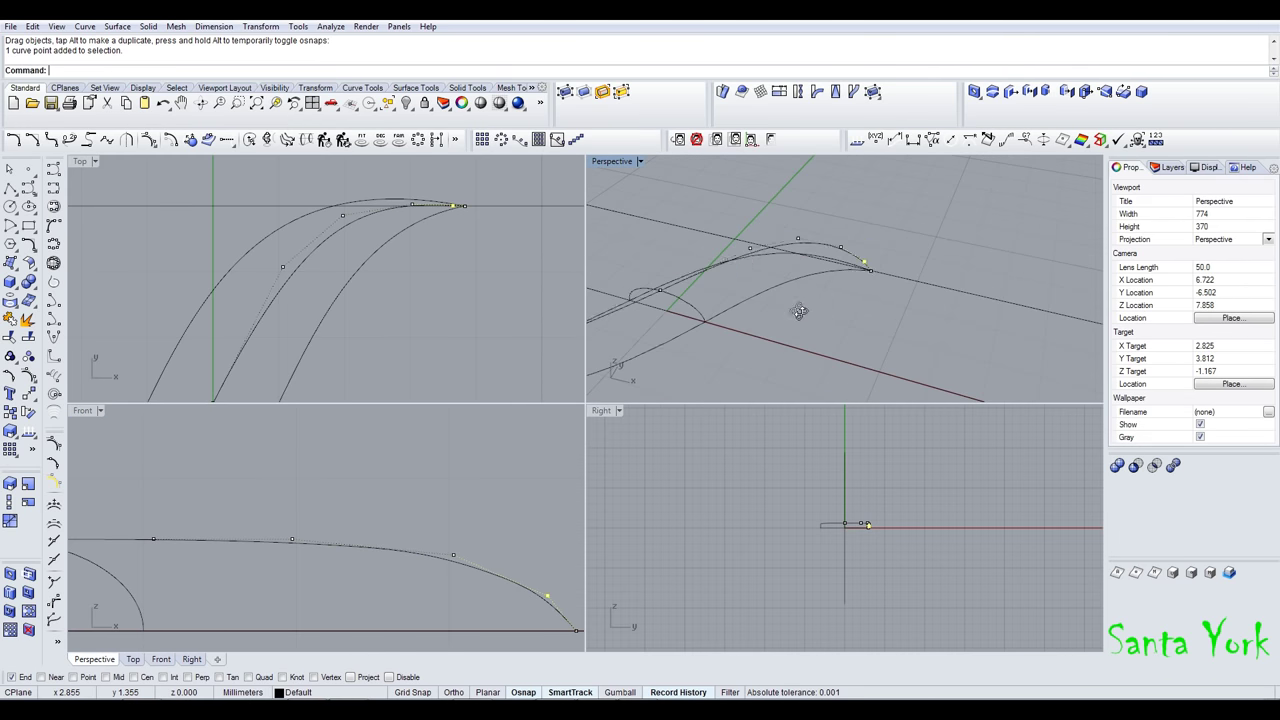
{"action": "left_click", "coordinate": [744, 258]}
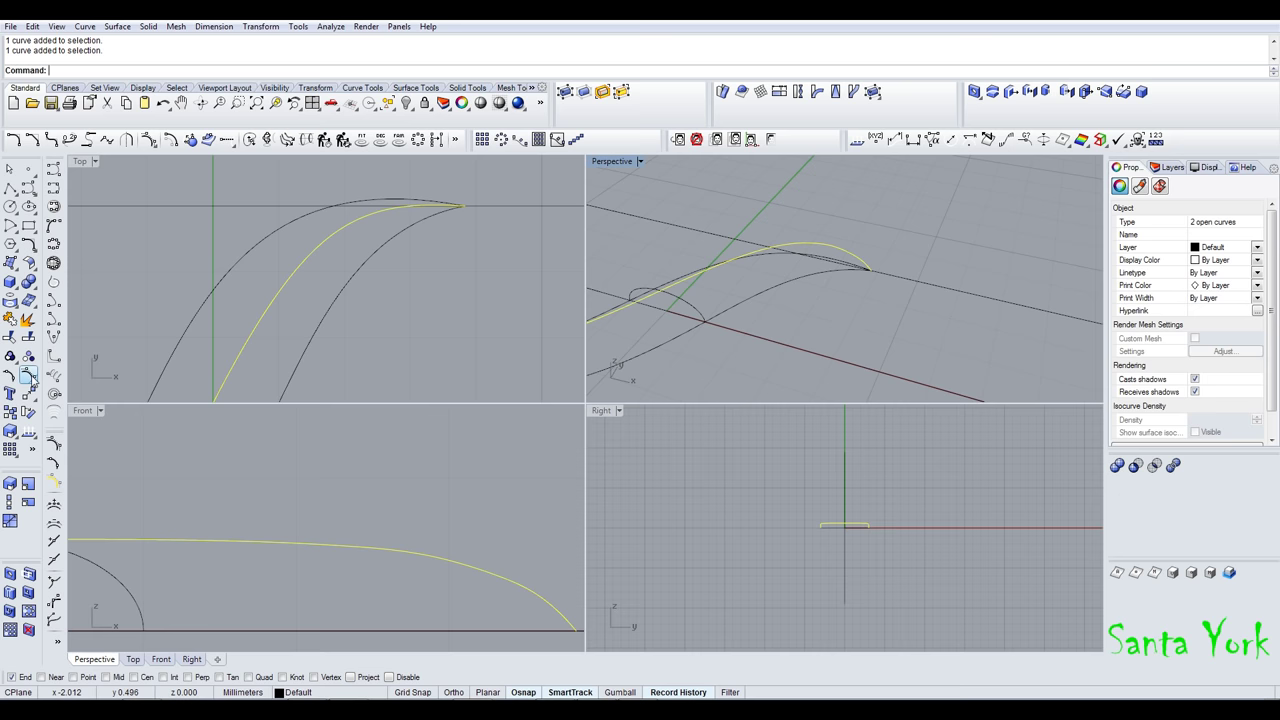
{"action": "left_click", "coordinate": [680, 284]}
{"action": "left_click", "coordinate": [683, 280], "text": "shift"}
{"action": "left_click", "coordinate": [736, 306], "text": "shift"}
{"action": "left_click", "coordinate": [686, 303], "text": "shift"}
{"action": "left_click", "coordinate": [118, 26]}
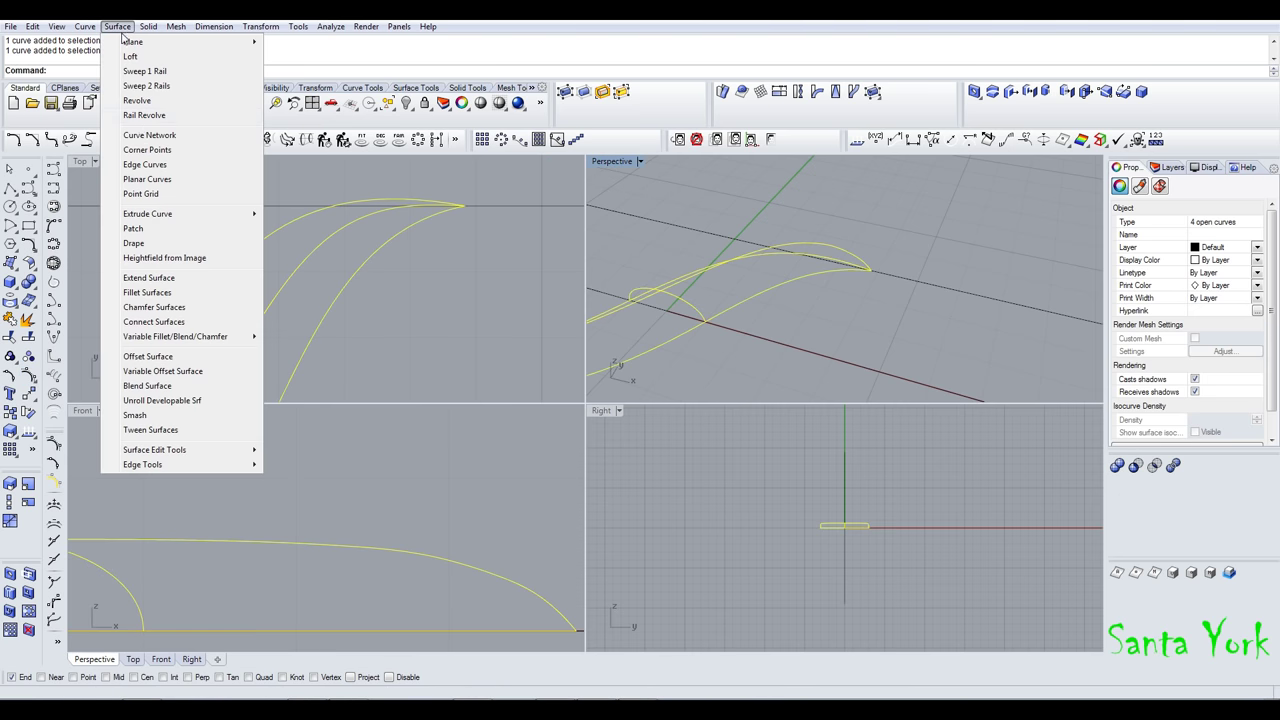
{"action": "left_click", "coordinate": [145, 134]}
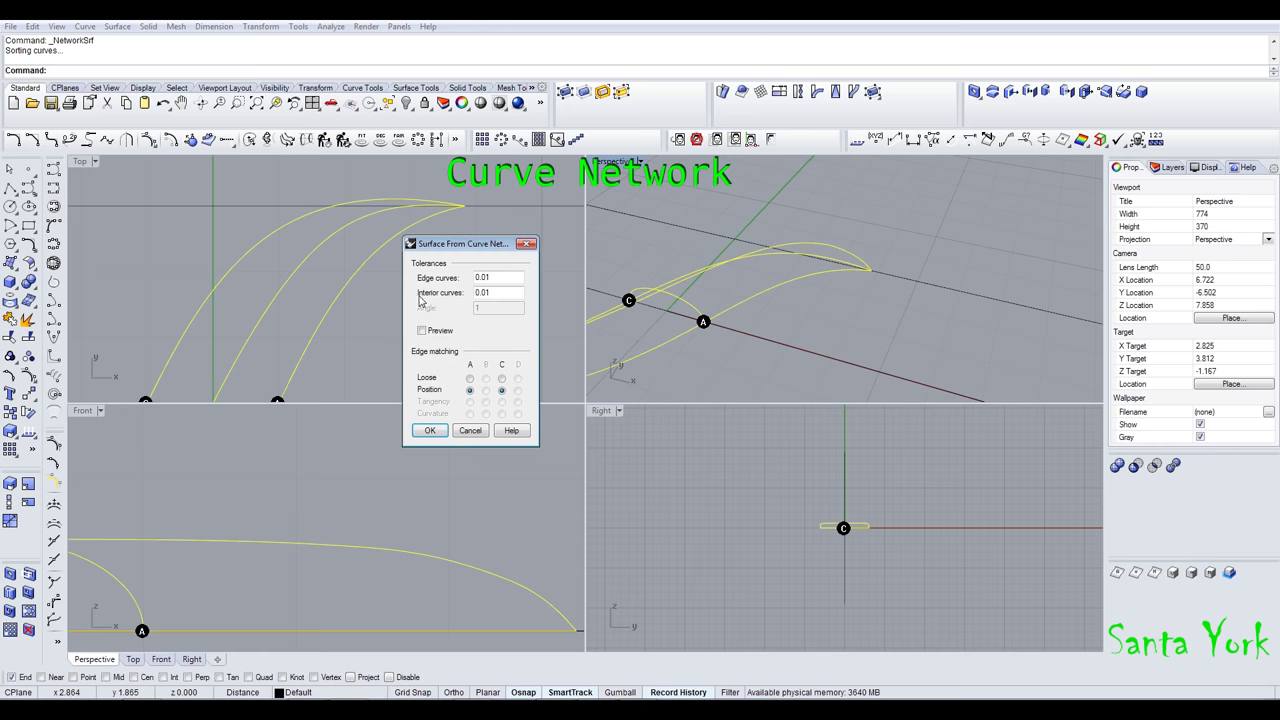
{"action": "left_click", "coordinate": [422, 331]}
{"action": "right_click_drag", "start_coordinate": [750, 312], "coordinate": [707, 310], "text": "shift"}
{"action": "key", "text": "Return"}
- Show the middle curve's control points and slightly lower the ones next to both tips in the Front view
{"action": "mouse_move", "coordinate": [826, 291]}
{"action": "right_mouse_down"}
{"action": "mouse_move", "coordinate": [623, 272]}
{"action": "mouse_move", "coordinate": [729, 263]}
{"action": "mouse_move", "coordinate": [850, 310]}
{"action": "mouse_move", "coordinate": [914, 303]}
{"action": "mouse_move", "coordinate": [826, 275]}
{"action": "mouse_move", "coordinate": [777, 289]}
{"action": "mouse_move", "coordinate": [845, 307]}
{"action": "right_mouse_up"}
{"action": "left_click", "coordinate": [852, 279]}
{"action": "key", "text": "Escape"}
{"action": "left_click", "coordinate": [898, 256]}
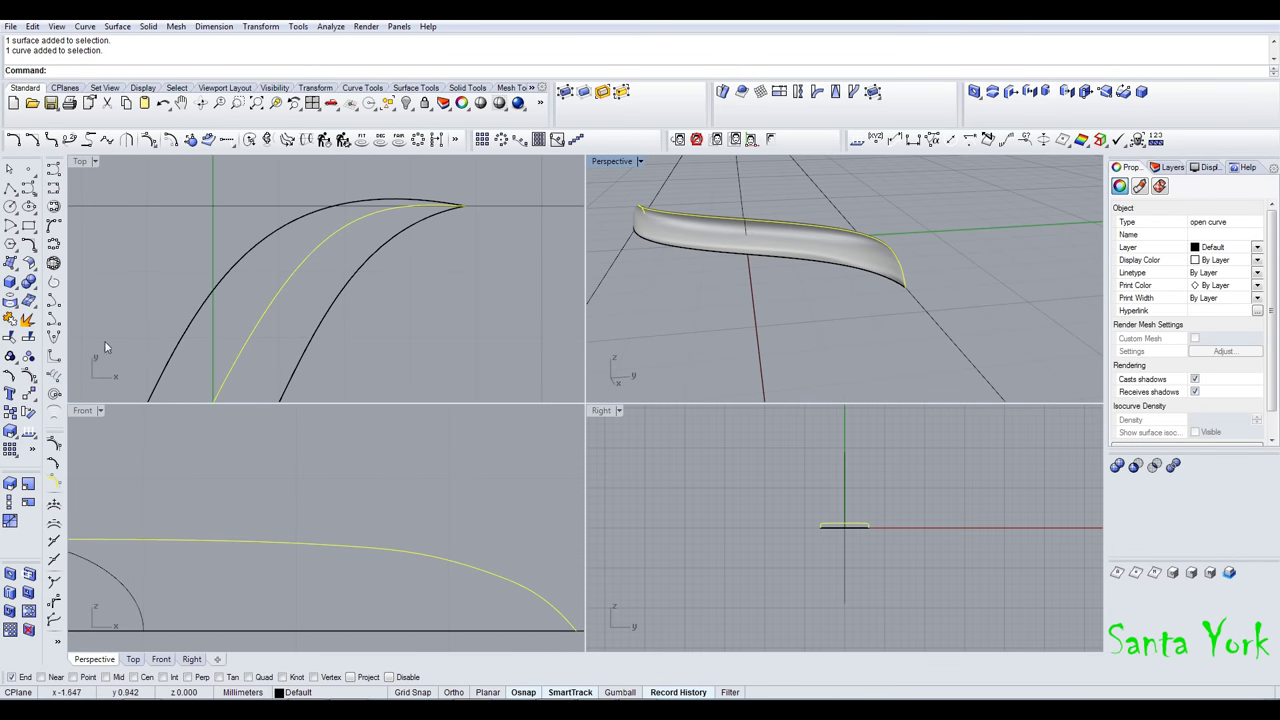
{"action": "key", "text": "F10"}
{"action": "scroll", "coordinate": [485, 521], "scroll_direction": "down", "scroll_amount": 3}
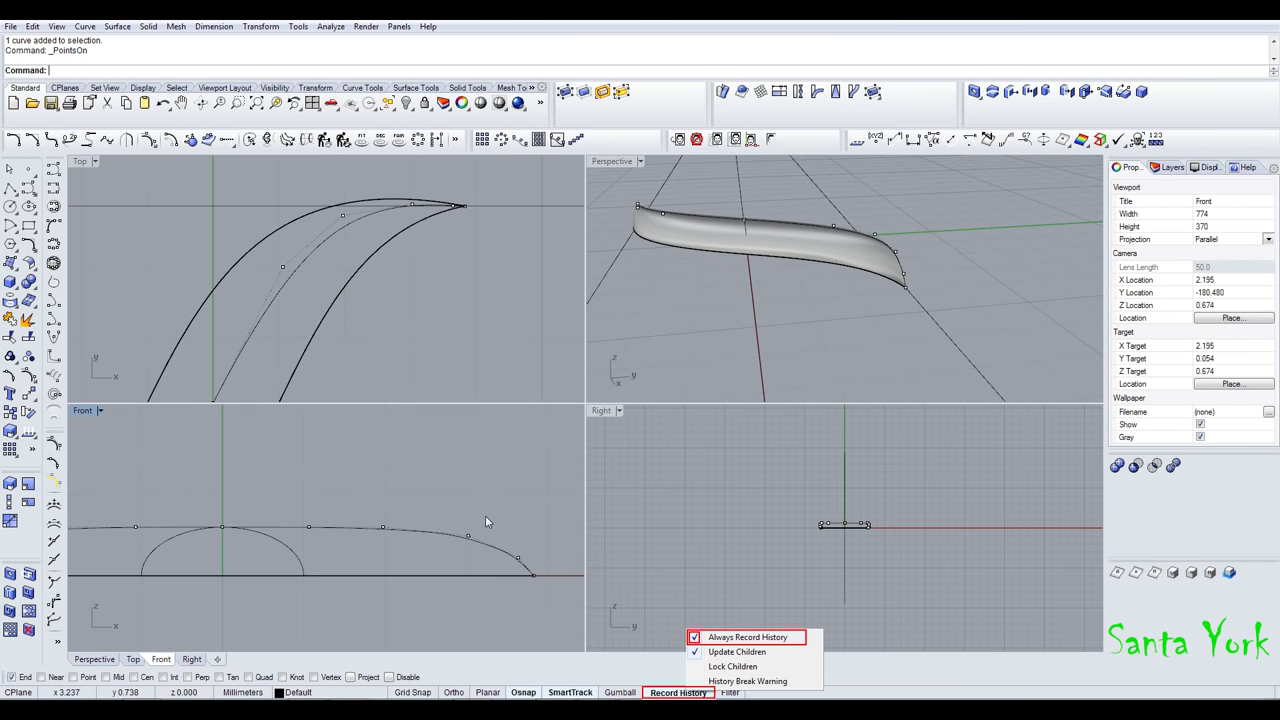
{"action": "scroll", "coordinate": [549, 524], "scroll_direction": "down", "scroll_amount": 4}
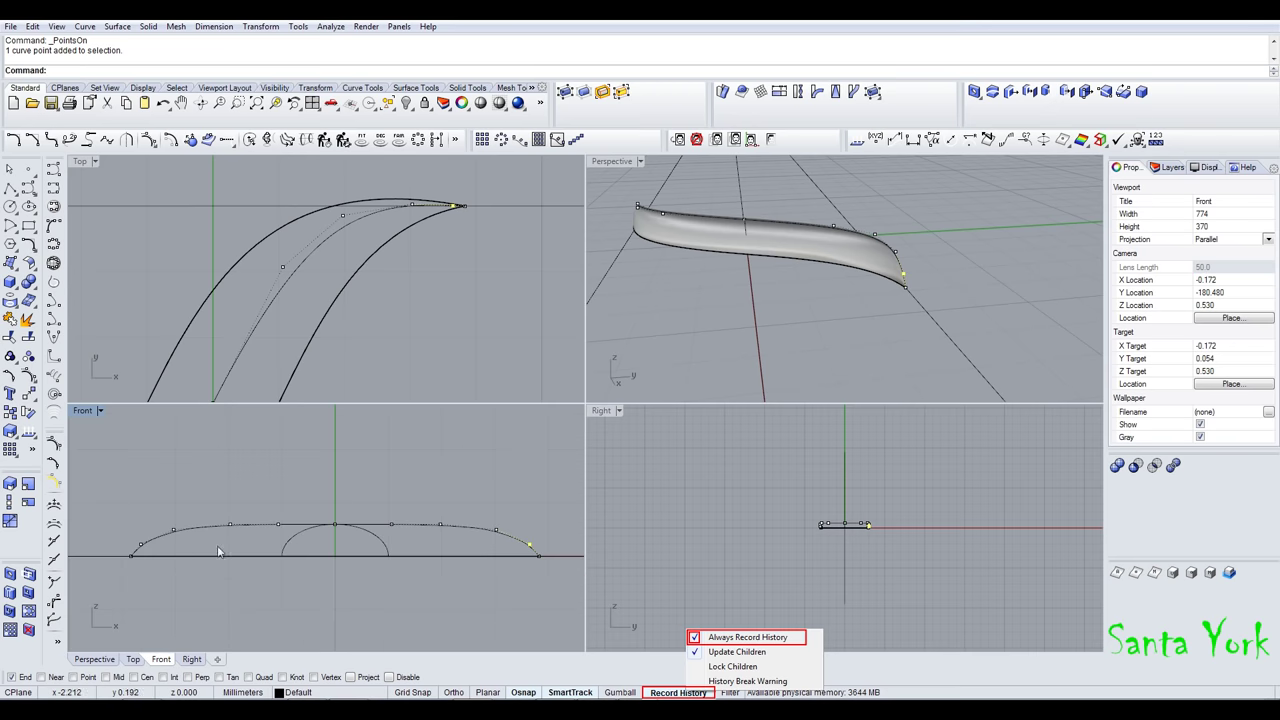
{"action": "scroll", "coordinate": [545, 551], "scroll_direction": "up", "scroll_amount": 8}
{"action": "left_click_drag", "start_coordinate": [473, 523], "coordinate": [473, 537]}
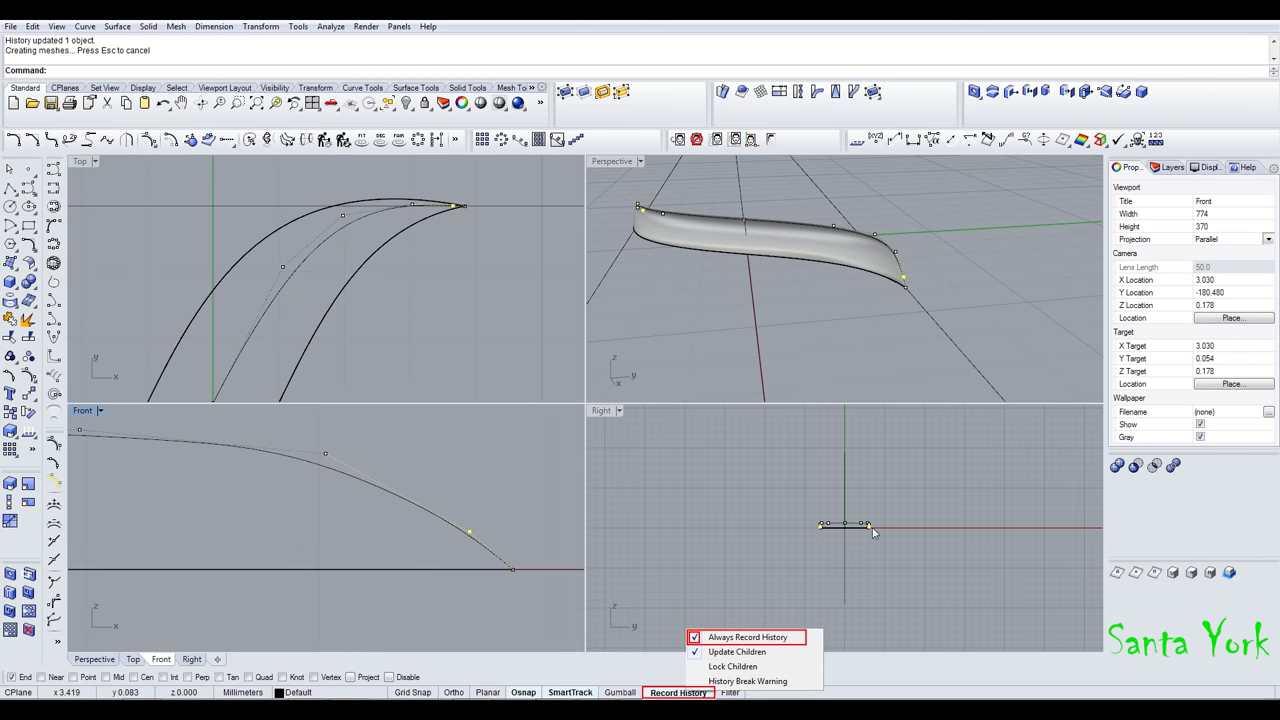
- Lower the middle curve's pair of upper corner control points symmetrically in the Right view to round both ends
{"action": "scroll", "coordinate": [872, 532], "scroll_direction": "up", "scroll_amount": 8}
{"action": "scroll", "coordinate": [651, 517], "scroll_direction": "down", "scroll_amount": 4}
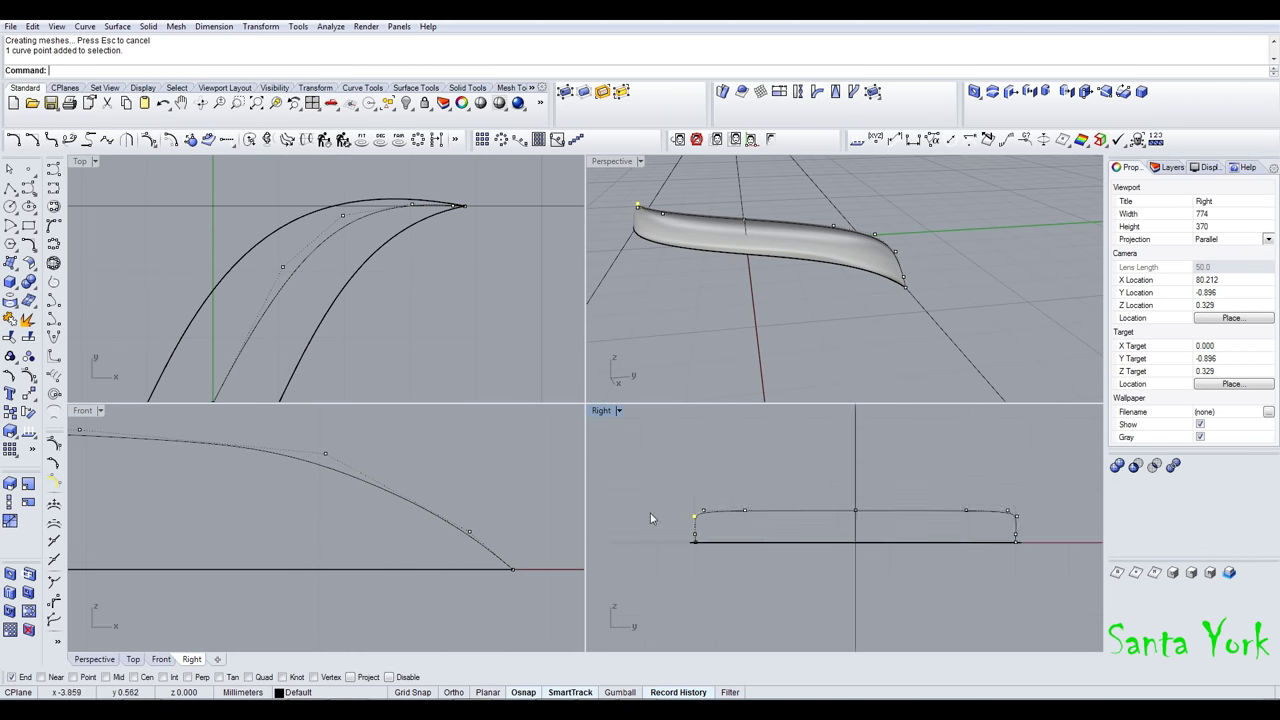
{"action": "left_click", "coordinate": [890, 518]}
{"action": "left_click", "coordinate": [892, 520], "text": "shift"}
{"action": "scroll", "coordinate": [893, 520], "scroll_direction": "up", "scroll_amount": 12}
{"action": "left_click_drag", "start_coordinate": [880, 515], "coordinate": [884, 528], "text": "shift"}
{"action": "right_click_drag", "start_coordinate": [848, 303], "coordinate": [764, 319]}
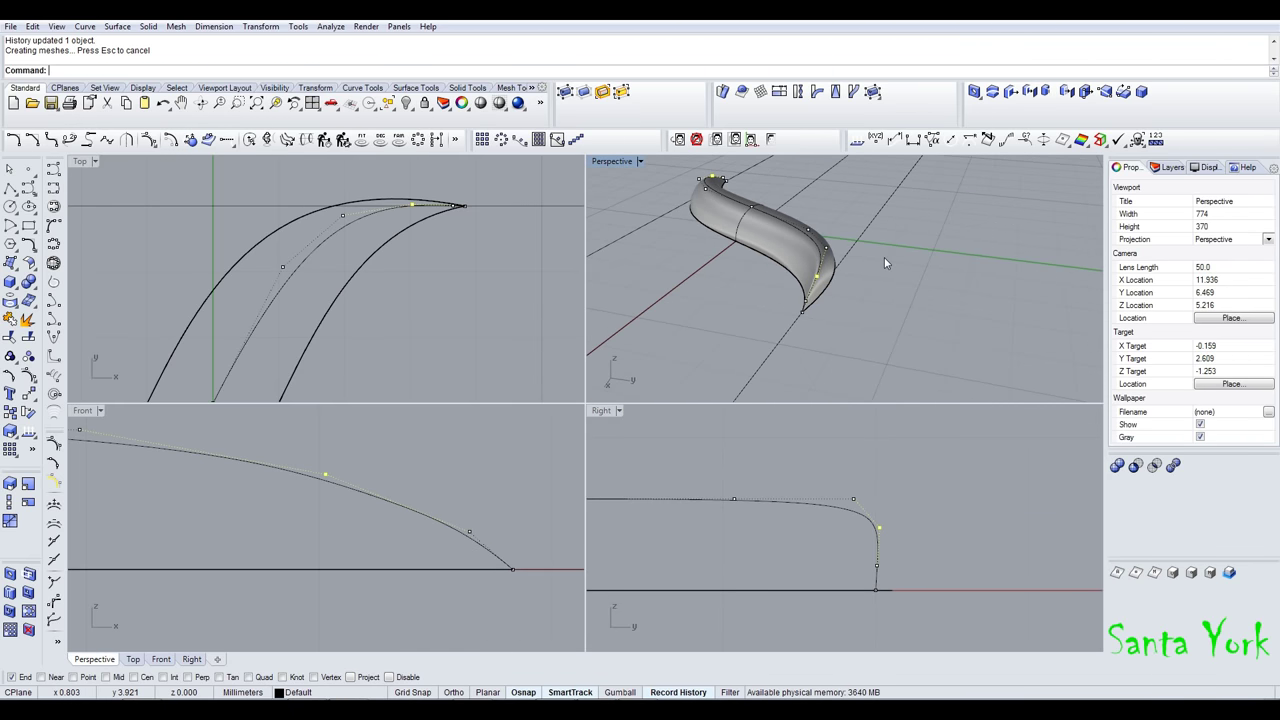
{"action": "key", "text": "Escape"}
{"action": "key", "text": "Escape"}
{"action": "scroll", "coordinate": [882, 259], "scroll_direction": "down", "scroll_amount": 7}
{"action": "right_click_drag", "start_coordinate": [875, 261], "coordinate": [968, 334]}
- Scale the middle curve's four control points nearest the tips vertically in the Front view, using the tip as base point
{"action": "left_click", "coordinate": [856, 506]}
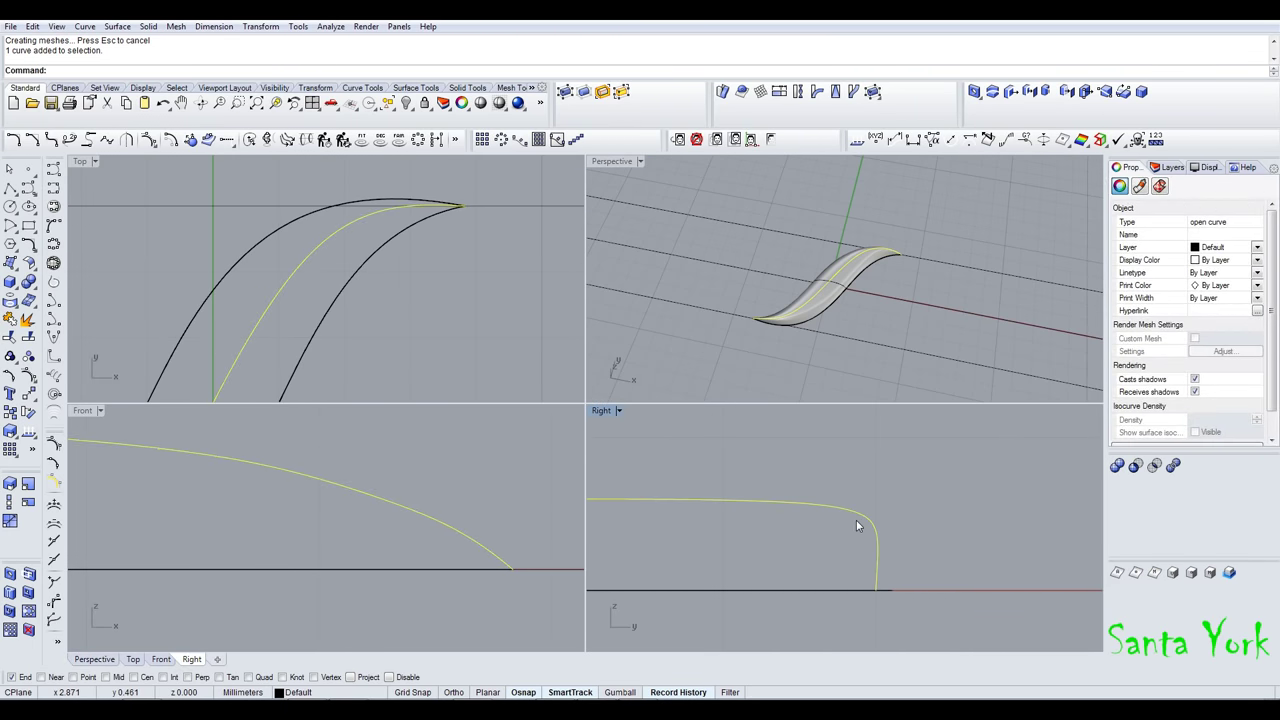
{"action": "key", "text": "F10"}
{"action": "scroll", "coordinate": [1003, 520], "scroll_direction": "down", "scroll_amount": 5}
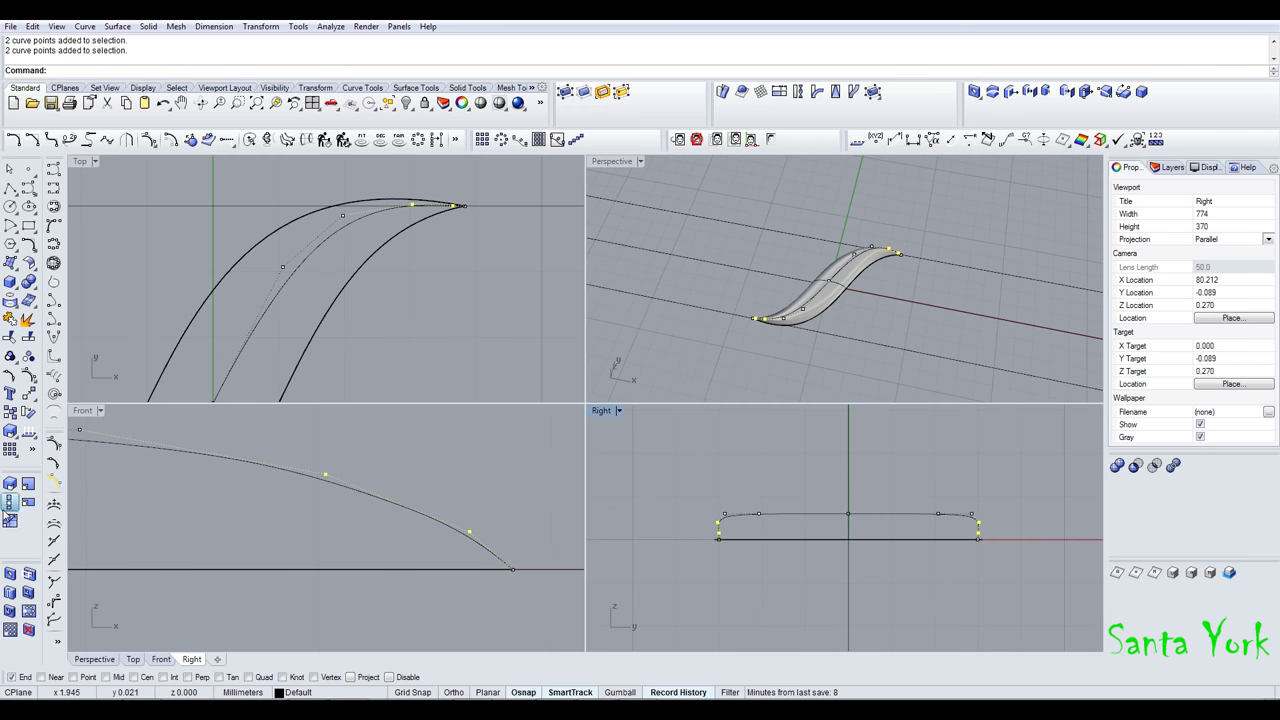
{"action": "left_click", "coordinate": [512, 569]}
{"action": "left_click", "coordinate": [514, 444]}
{"action": "left_click", "coordinate": [537, 442]}
- Move the band's centre line down 0.2 mm in the Front view
{"action": "left_click", "coordinate": [829, 300]}
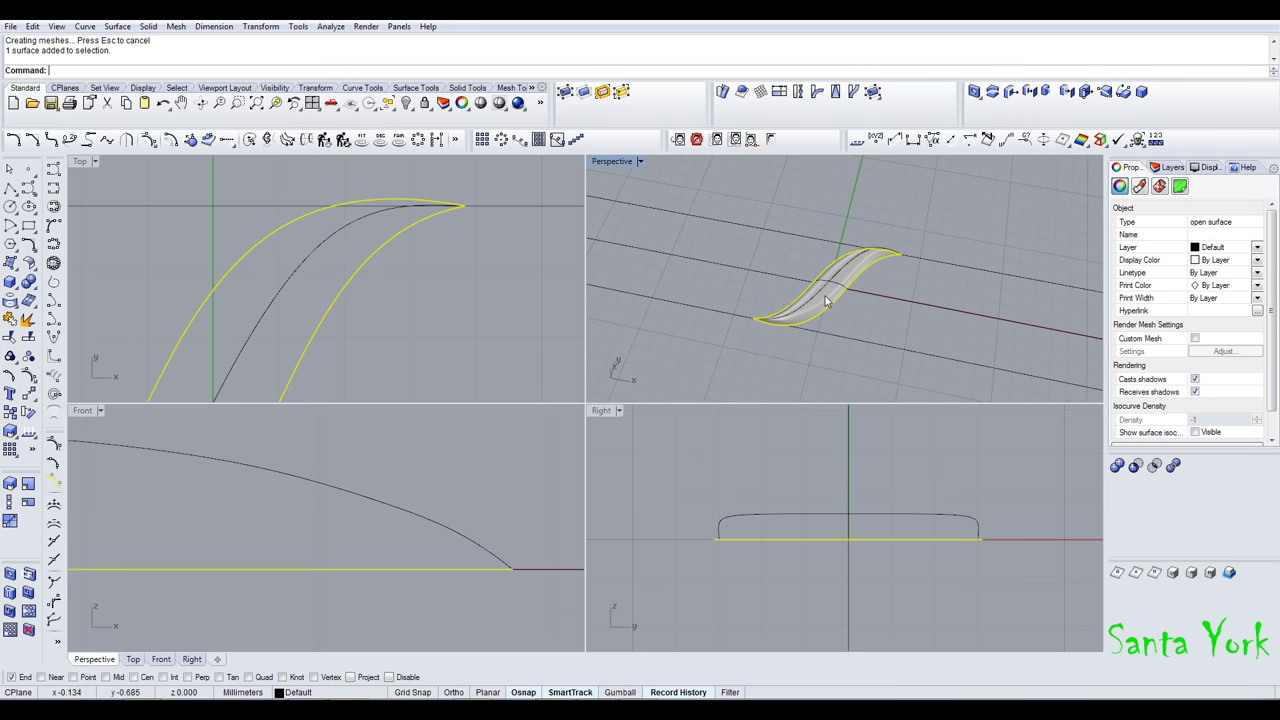
{"action": "right_click_drag", "start_coordinate": [797, 348], "coordinate": [812, 308]}
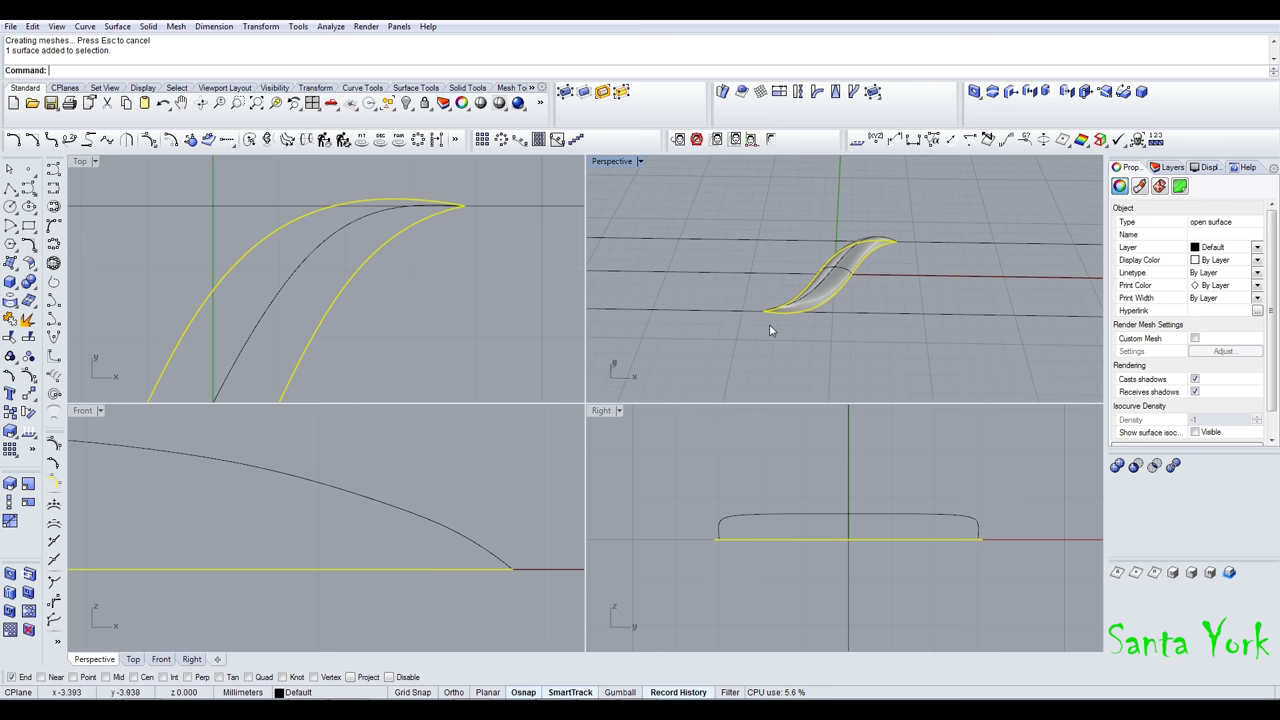
{"action": "left_click_drag", "start_coordinate": [757, 320], "coordinate": [904, 223]}
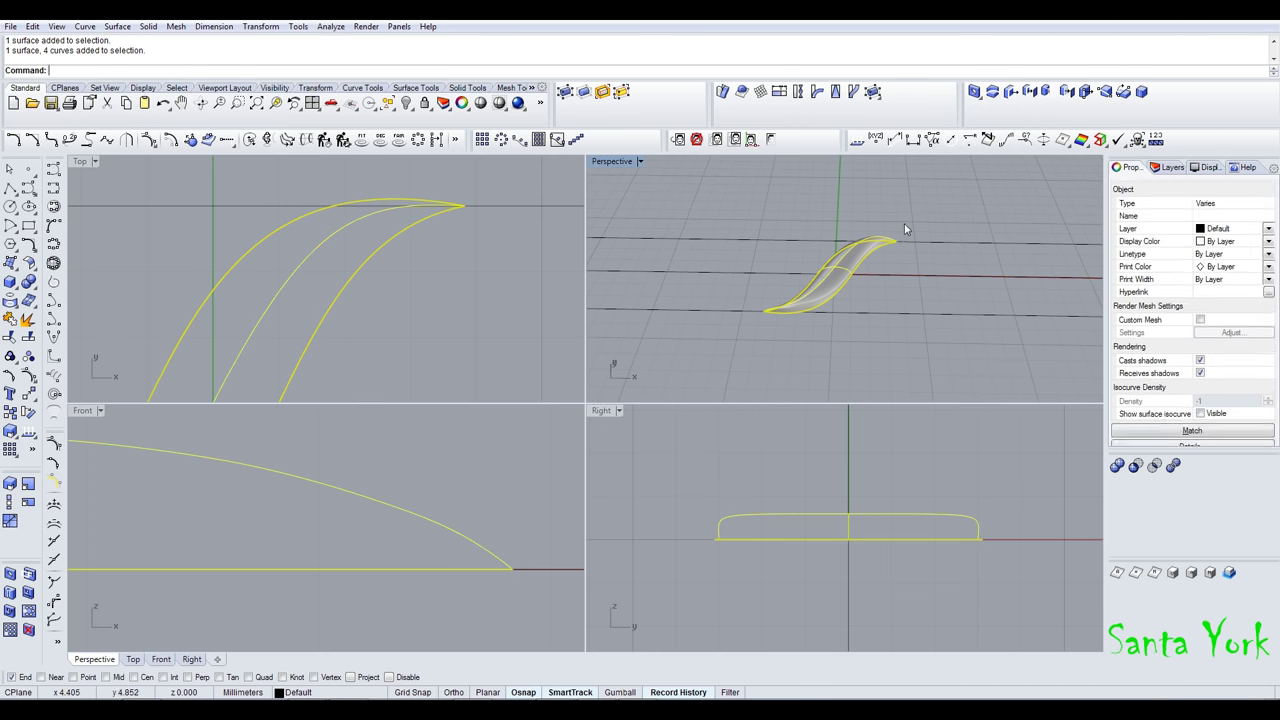
{"action": "left_click", "coordinate": [849, 277], "text": "ctrl"}
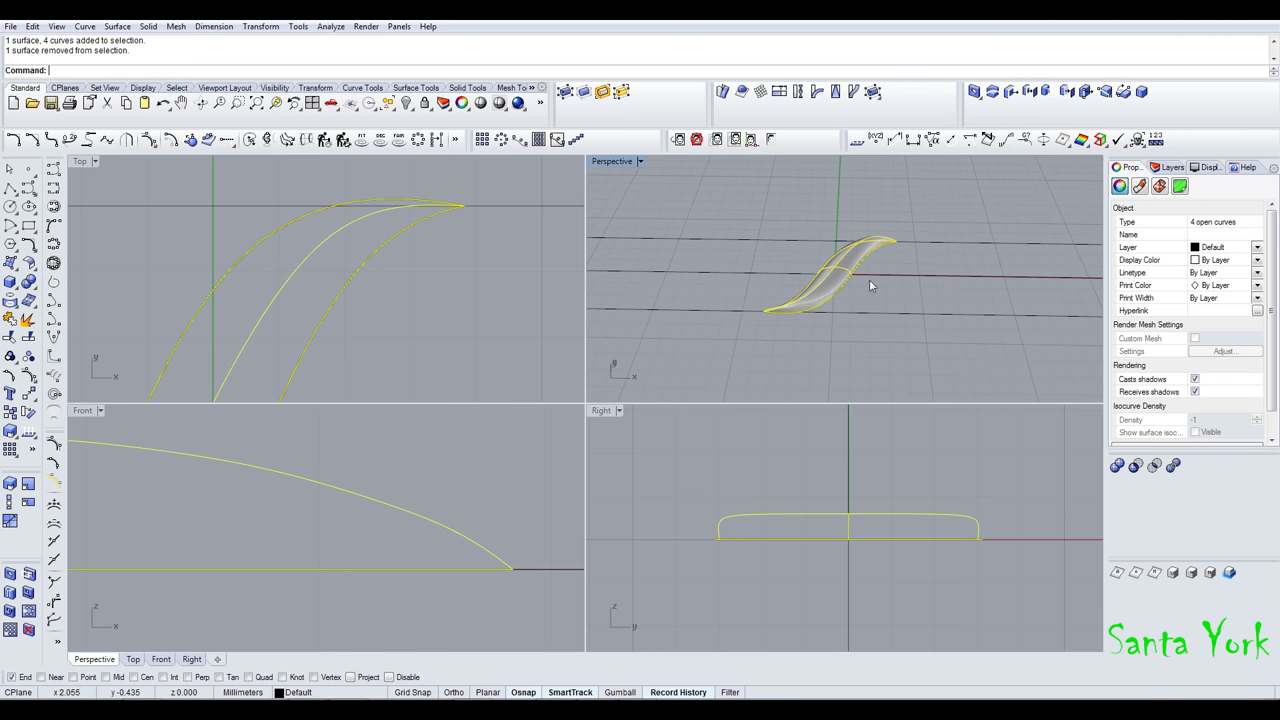
{"action": "left_click", "coordinate": [887, 278]}
{"action": "left_click_drag", "start_coordinate": [468, 571], "coordinate": [474, 608]}
{"action": "key", "text": "Return"}
{"action": "scroll", "coordinate": [760, 292], "scroll_direction": "down", "scroll_amount": 10}
{"action": "right_click_drag", "start_coordinate": [753, 289], "coordinate": [778, 289], "text": "shift"}
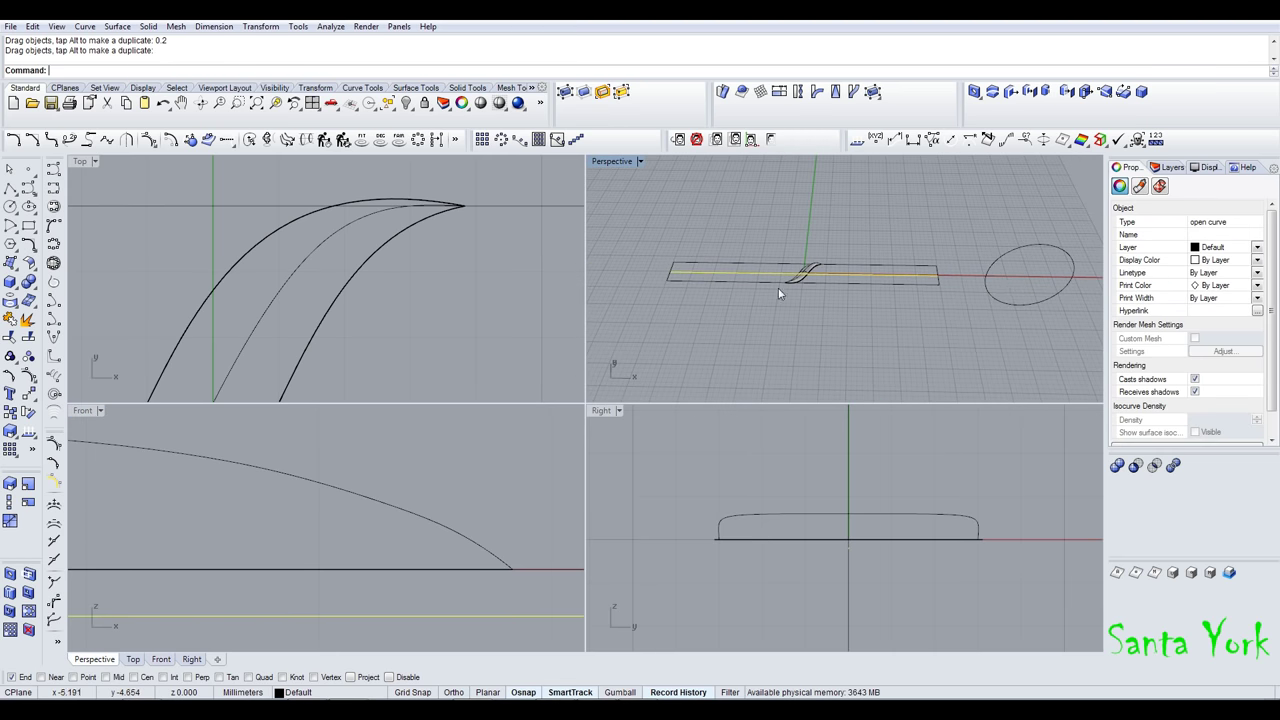
{"action": "right_click_drag", "start_coordinate": [1001, 292], "coordinate": [918, 291], "text": "shift"}
{"action": "scroll", "coordinate": [728, 279], "scroll_direction": "up", "scroll_amount": 10}
{"action": "left_click", "coordinate": [722, 278]}
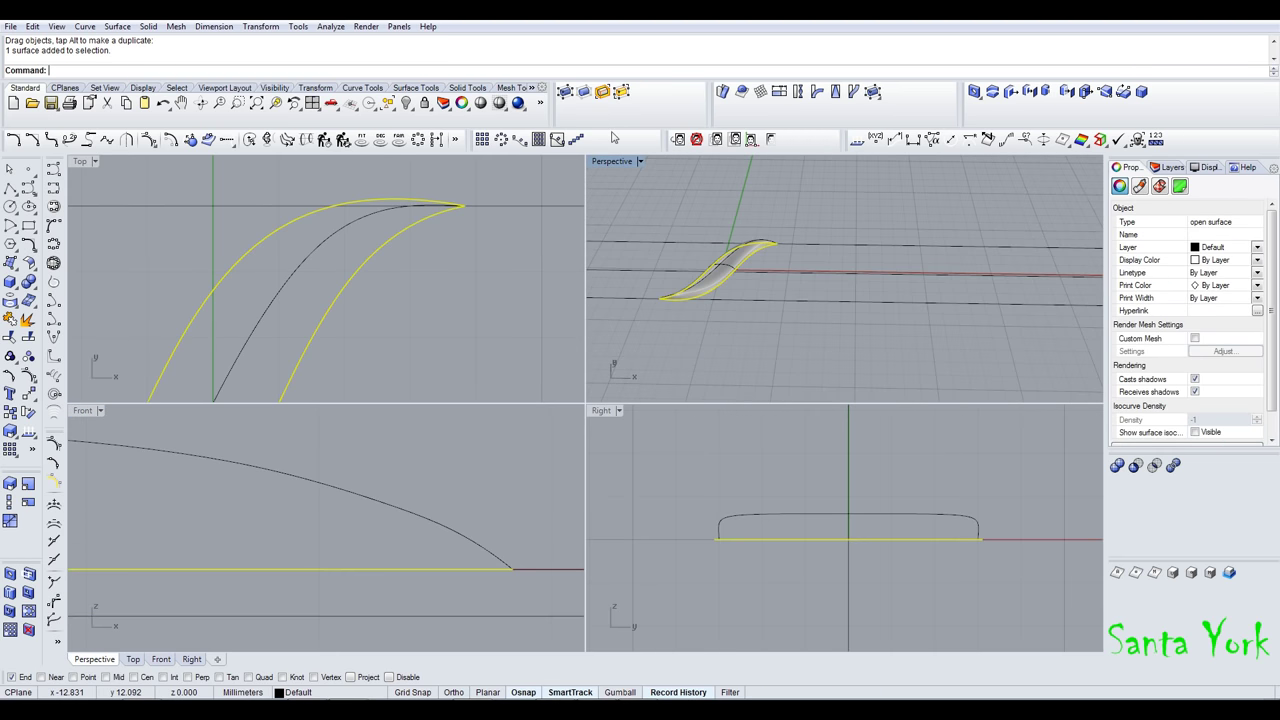
{"action": "left_click", "coordinate": [853, 91]}
{"action": "scroll", "coordinate": [680, 282], "scroll_direction": "down", "scroll_amount": 2}
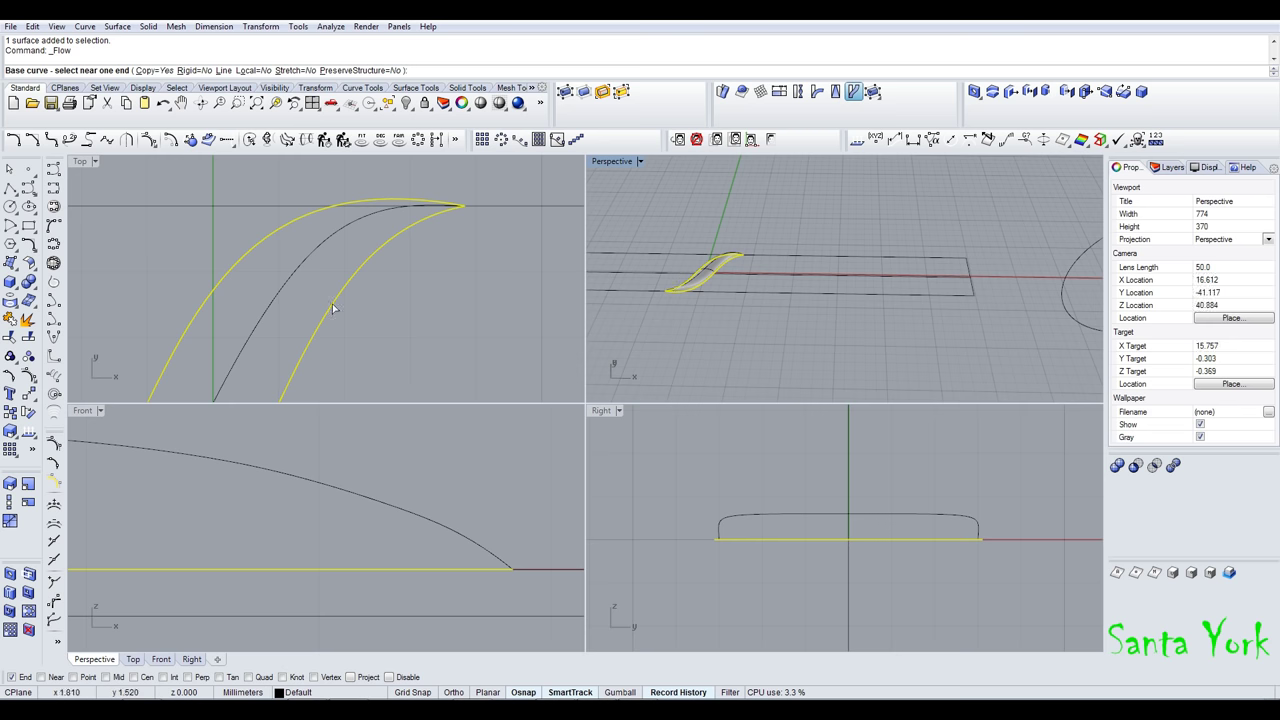
{"action": "key", "text": "Escape"}
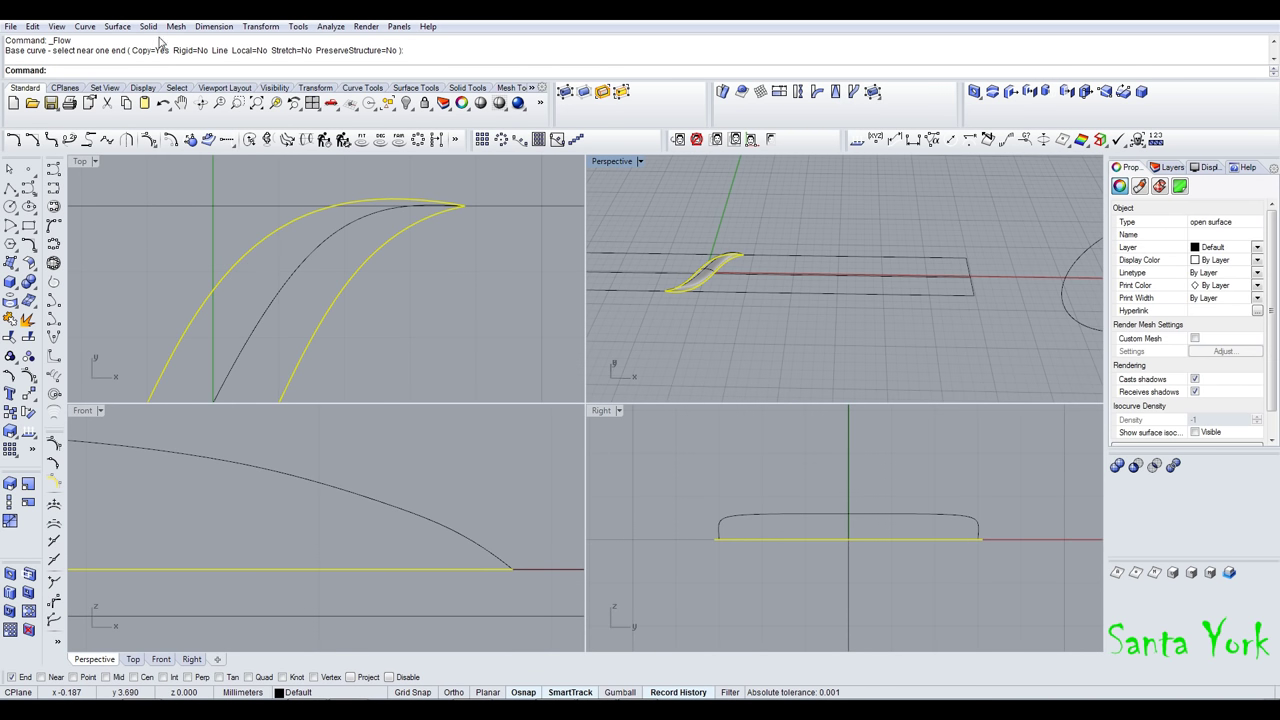
- Extrude the element's two edge curves 0.25 mm downward to one side, without making a solid
{"action": "left_click", "coordinate": [148, 26]}
{"action": "left_click", "coordinate": [221, 264]}
{"action": "left_click", "coordinate": [280, 245]}
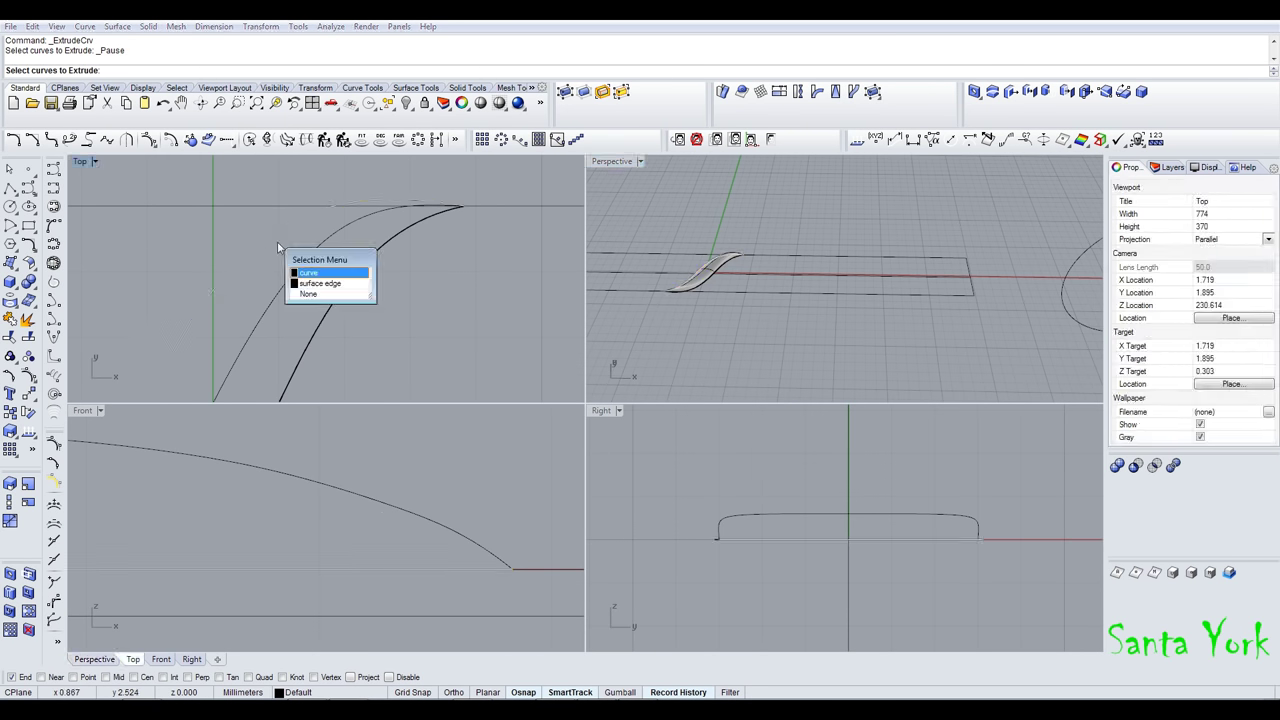
{"action": "left_click", "coordinate": [320, 274]}
{"action": "left_click", "coordinate": [356, 283]}
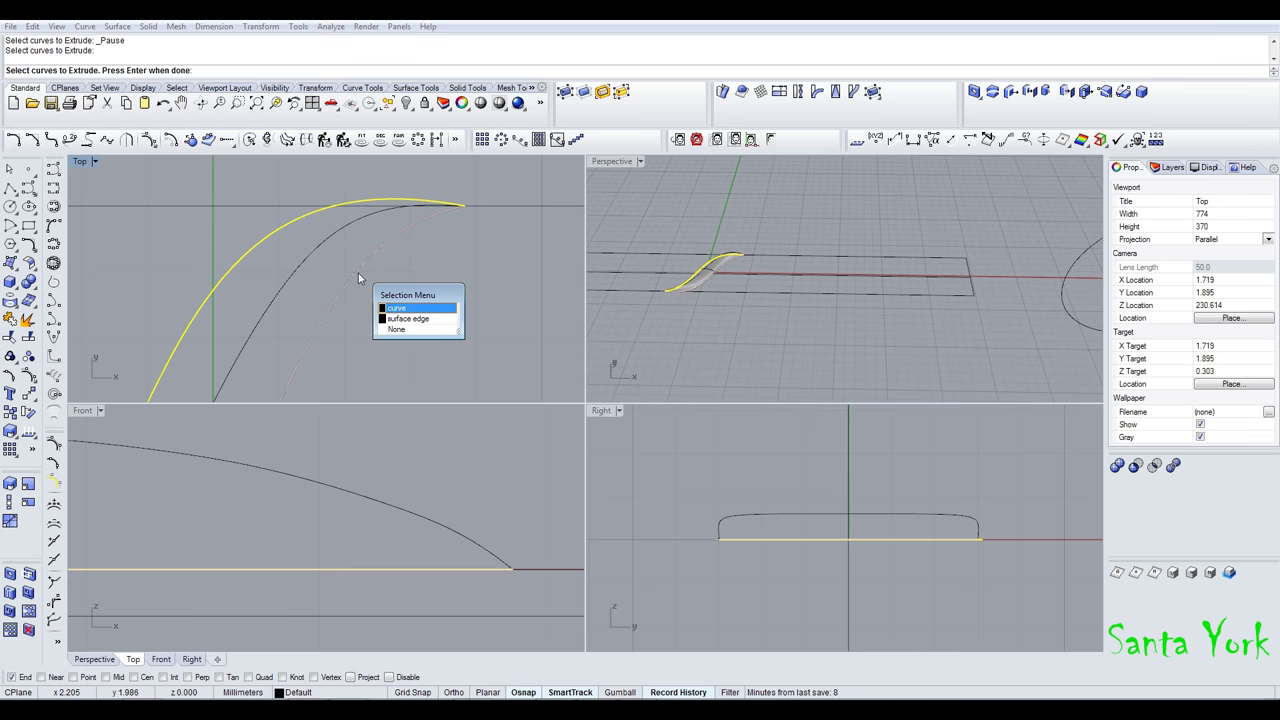
{"action": "left_click", "coordinate": [404, 320]}
{"action": "key", "text": "Return"}
{"action": "left_click", "coordinate": [185, 70]}
{"action": "left_click", "coordinate": [232, 70]}
{"action": "type", "text": "-0"}
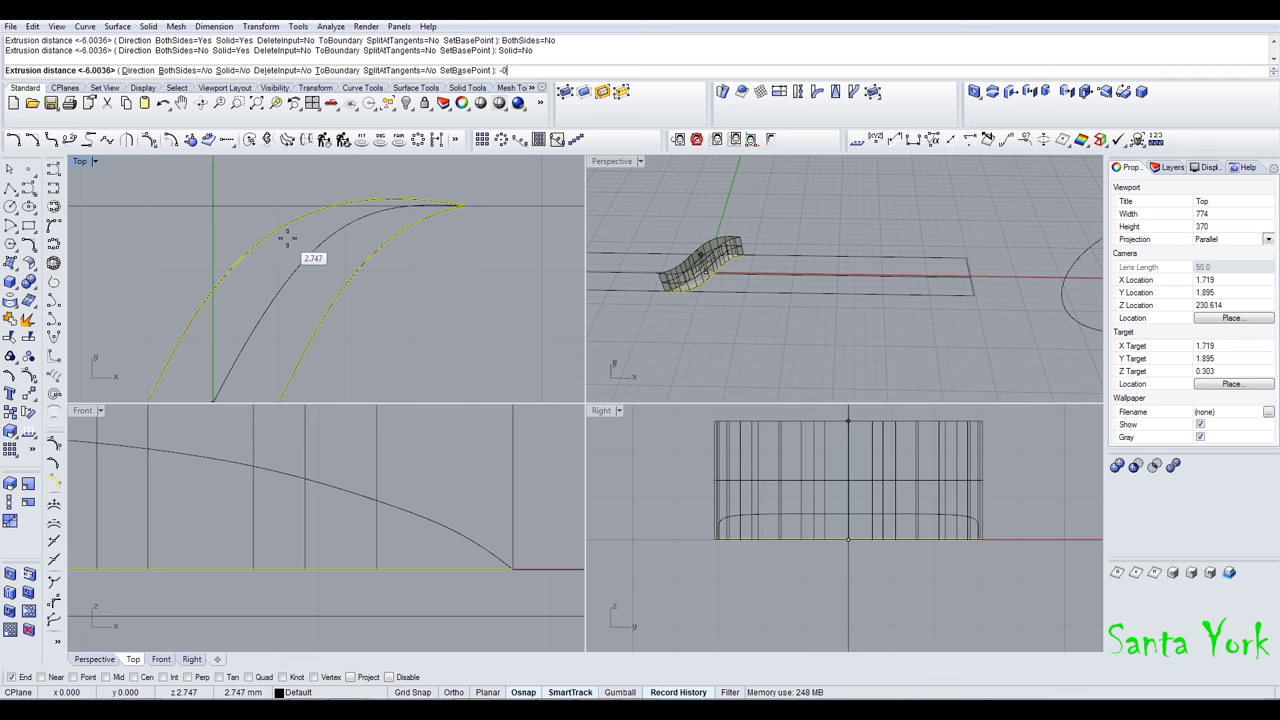
{"action": "type", "text": ".25"}
{"action": "key", "text": "Return"}
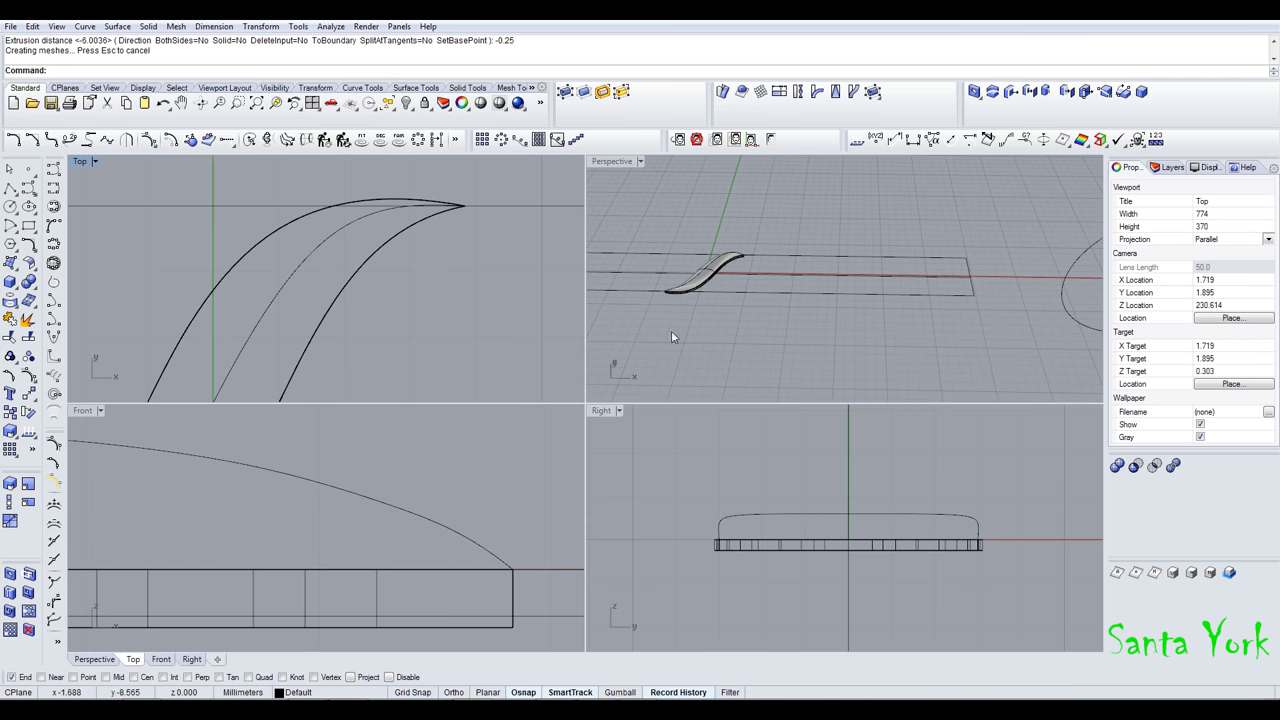
- Undo the edge curve extrusion and the downward shift of the band's centre line
{"action": "key", "text": "ctrl+z"}
{"action": "scroll", "coordinate": [689, 290], "scroll_direction": "up", "scroll_amount": 3}
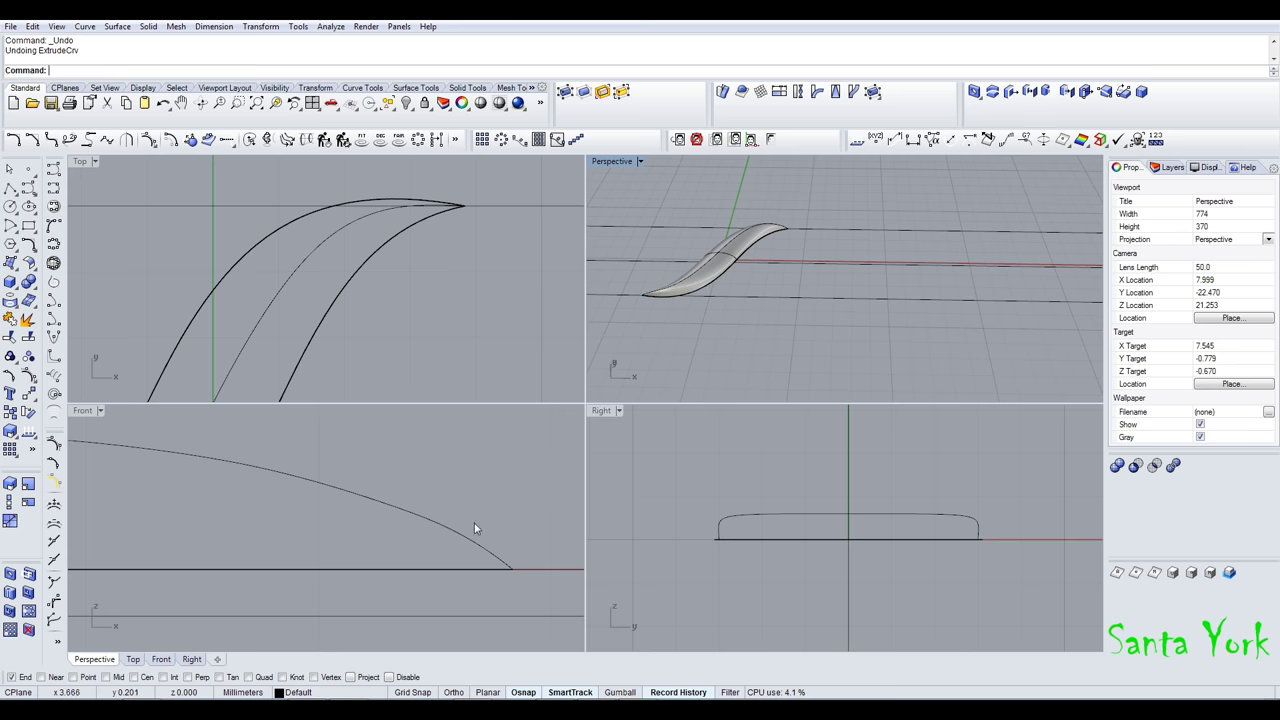
{"action": "scroll", "coordinate": [475, 528], "scroll_direction": "down", "scroll_amount": 5}
{"action": "left_click", "coordinate": [427, 550]}
{"action": "key", "text": "ctrl+z"}
- Move the element's four curves up off the band in the Front view, leaving the surface out of the selection
{"action": "left_click_drag", "start_coordinate": [176, 549], "coordinate": [478, 488]}
{"action": "scroll", "coordinate": [711, 270], "scroll_direction": "up", "scroll_amount": 4}
{"action": "left_click", "coordinate": [709, 273], "text": "ctrl"}
{"action": "left_click_drag", "start_coordinate": [437, 533], "coordinate": [437, 500]}
{"action": "left_click", "coordinate": [796, 269]}
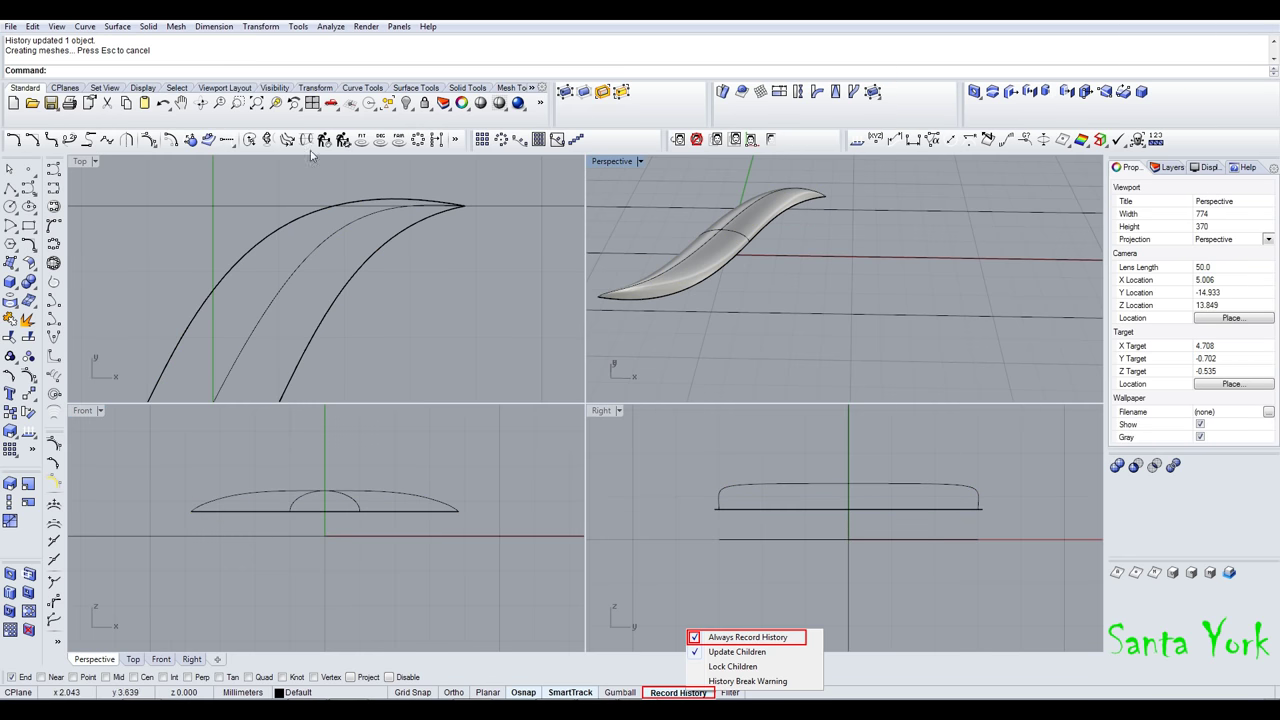
- Extrude the two planar edge curves straight down 0.3 mm as a solid
{"action": "left_click", "coordinate": [150, 27]}
{"action": "mouse_move", "coordinate": [225, 262]}
{"action": "left_click", "coordinate": [318, 262]}
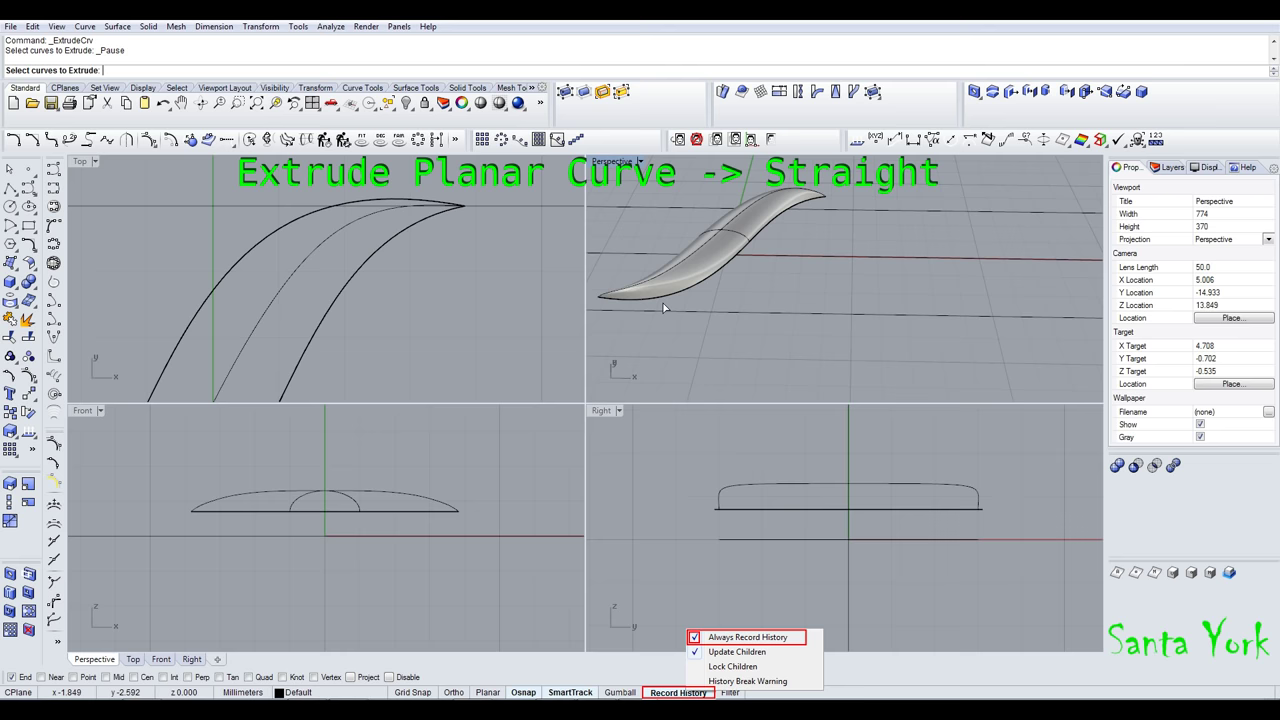
{"action": "left_click", "coordinate": [687, 293]}
{"action": "left_click", "coordinate": [728, 328]}
{"action": "right_click_drag", "start_coordinate": [728, 328], "coordinate": [750, 318]}
{"action": "left_click", "coordinate": [732, 314]}
{"action": "left_click", "coordinate": [762, 348]}
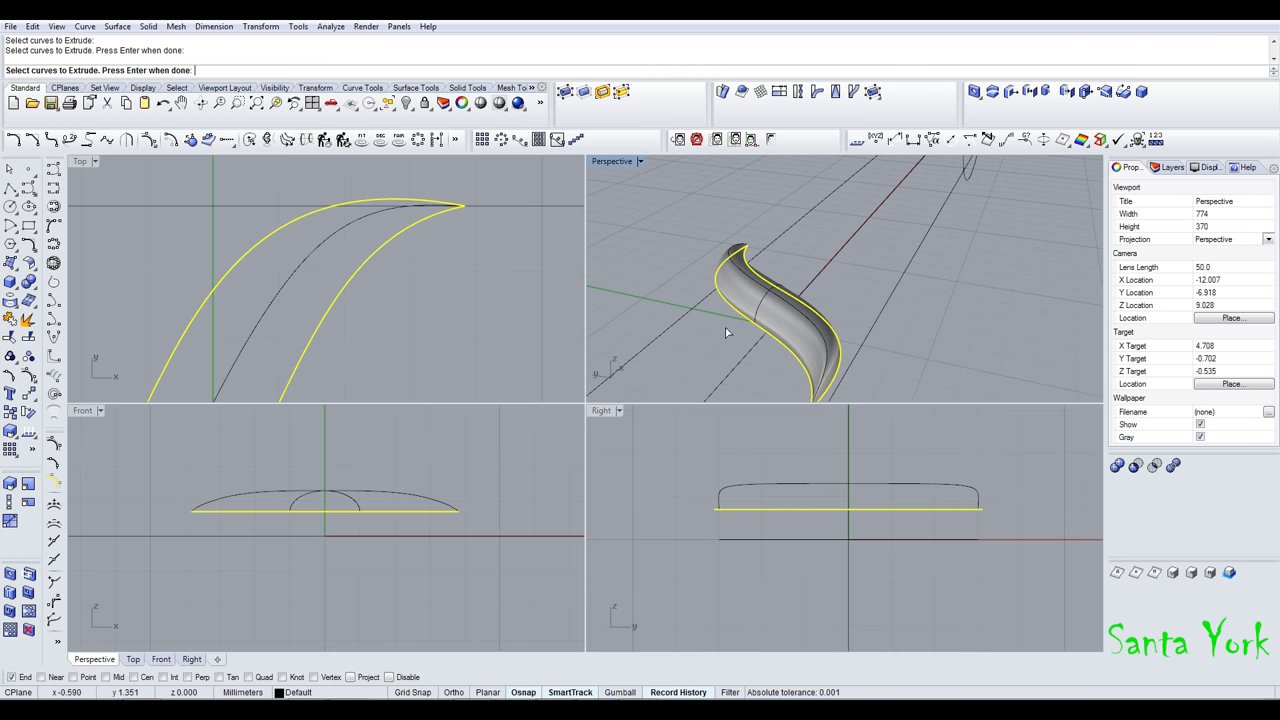
{"action": "right_click", "coordinate": [727, 328]}
{"action": "scroll", "coordinate": [475, 518], "scroll_direction": "up", "scroll_amount": 5}
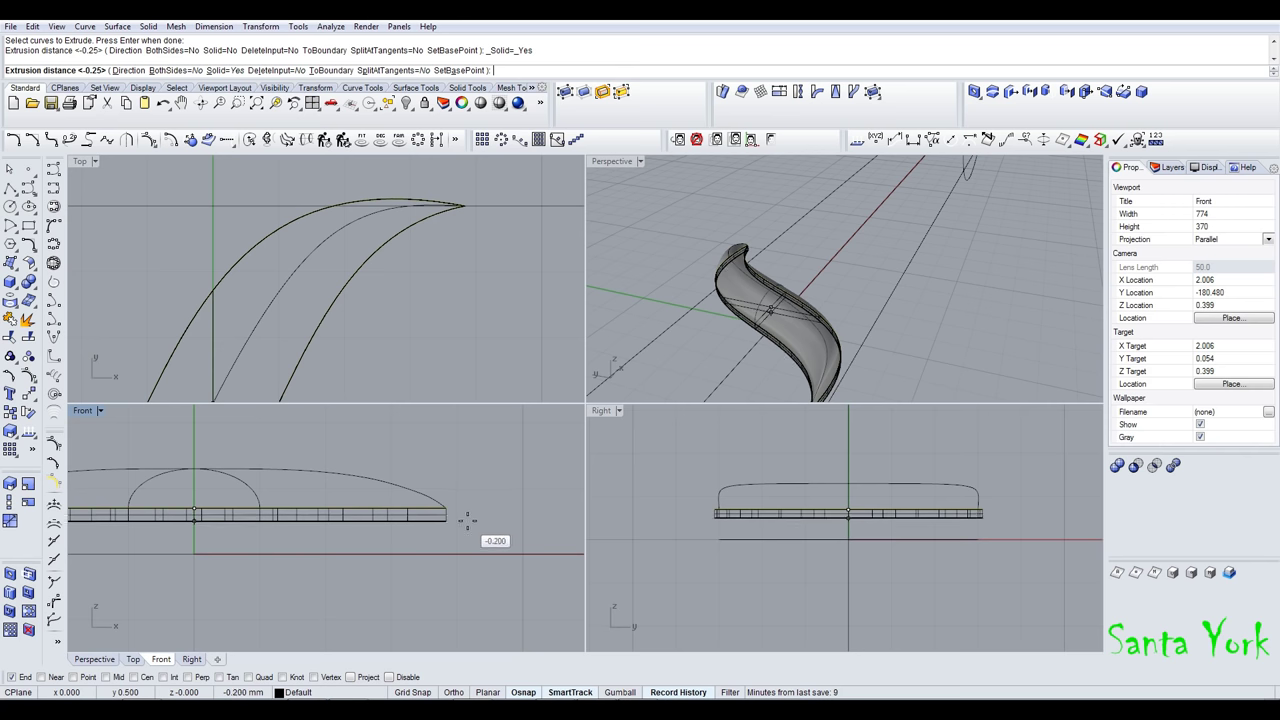
{"action": "type", "text": "-0.3"}
{"action": "key", "text": "Return"}
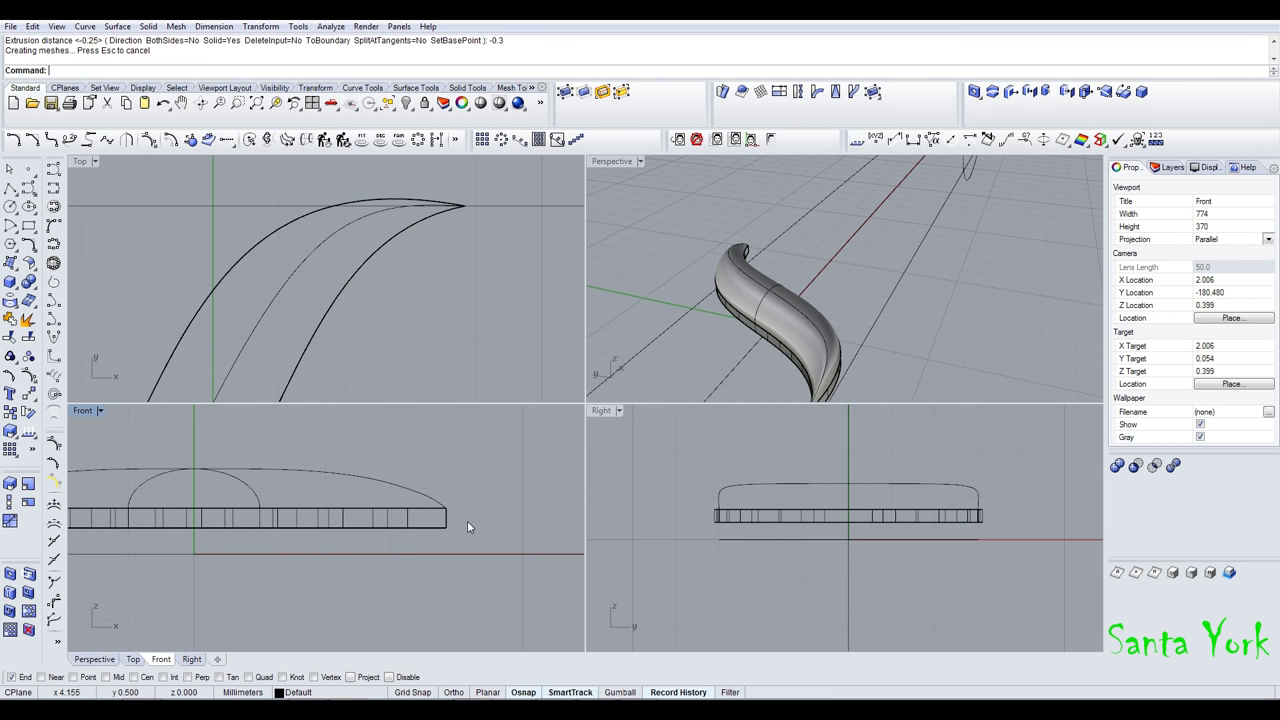
- Extract the flat top face from the extruded solid and delete it
{"action": "scroll", "coordinate": [336, 479], "scroll_direction": "down", "scroll_amount": 4}
{"action": "scroll", "coordinate": [246, 466], "scroll_direction": "down", "scroll_amount": 3}
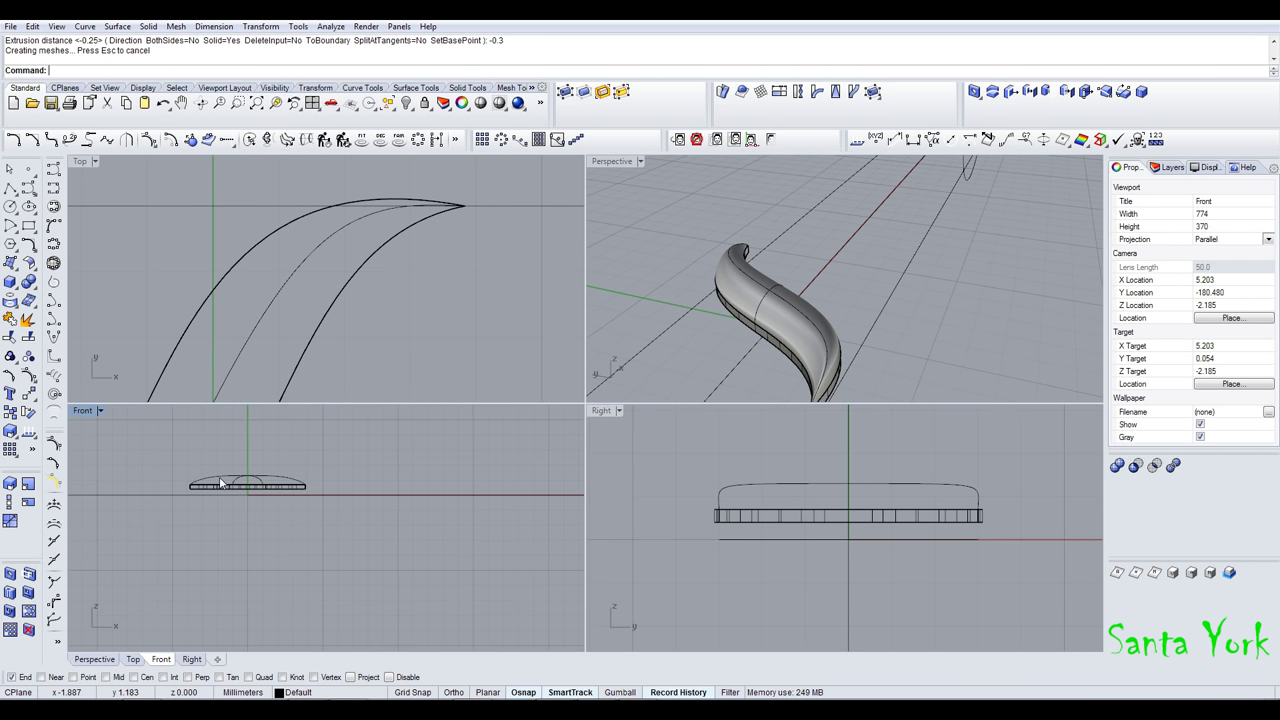
{"action": "left_click", "coordinate": [27, 319]}
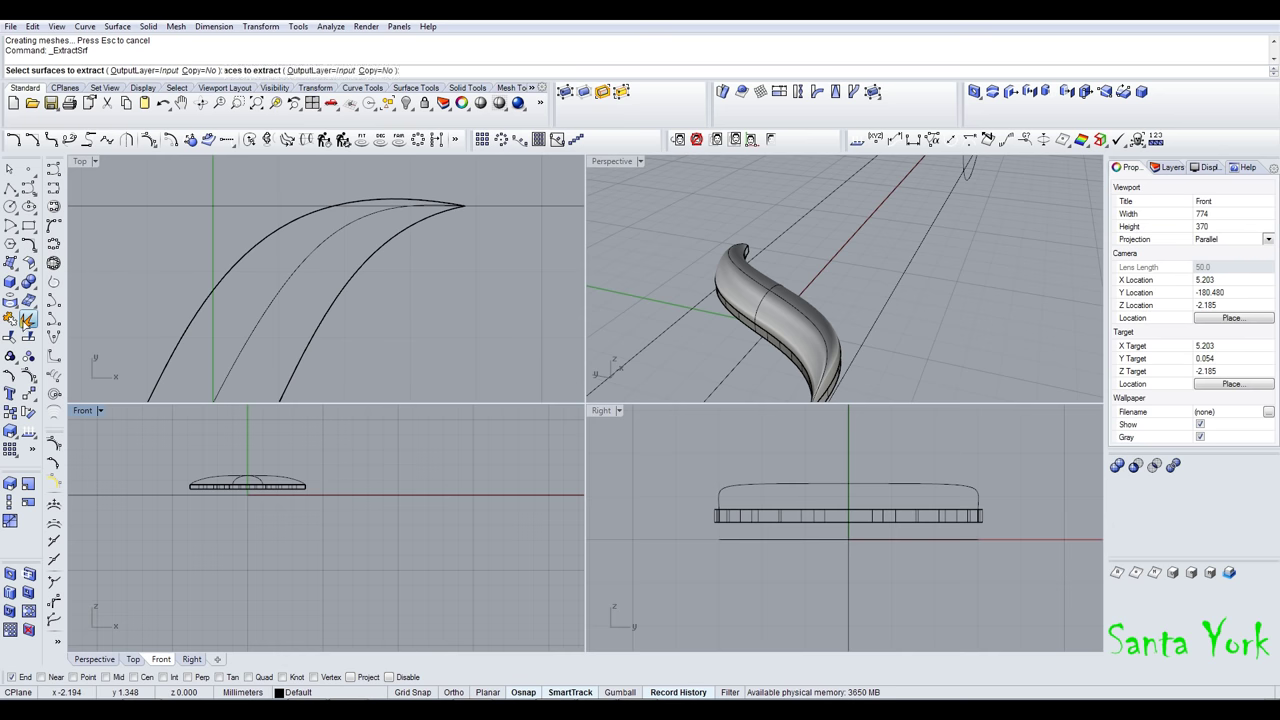
{"action": "scroll", "coordinate": [727, 340], "scroll_direction": "up", "scroll_amount": 5}
{"action": "left_click", "coordinate": [757, 275]}
{"action": "left_click", "coordinate": [731, 279]}
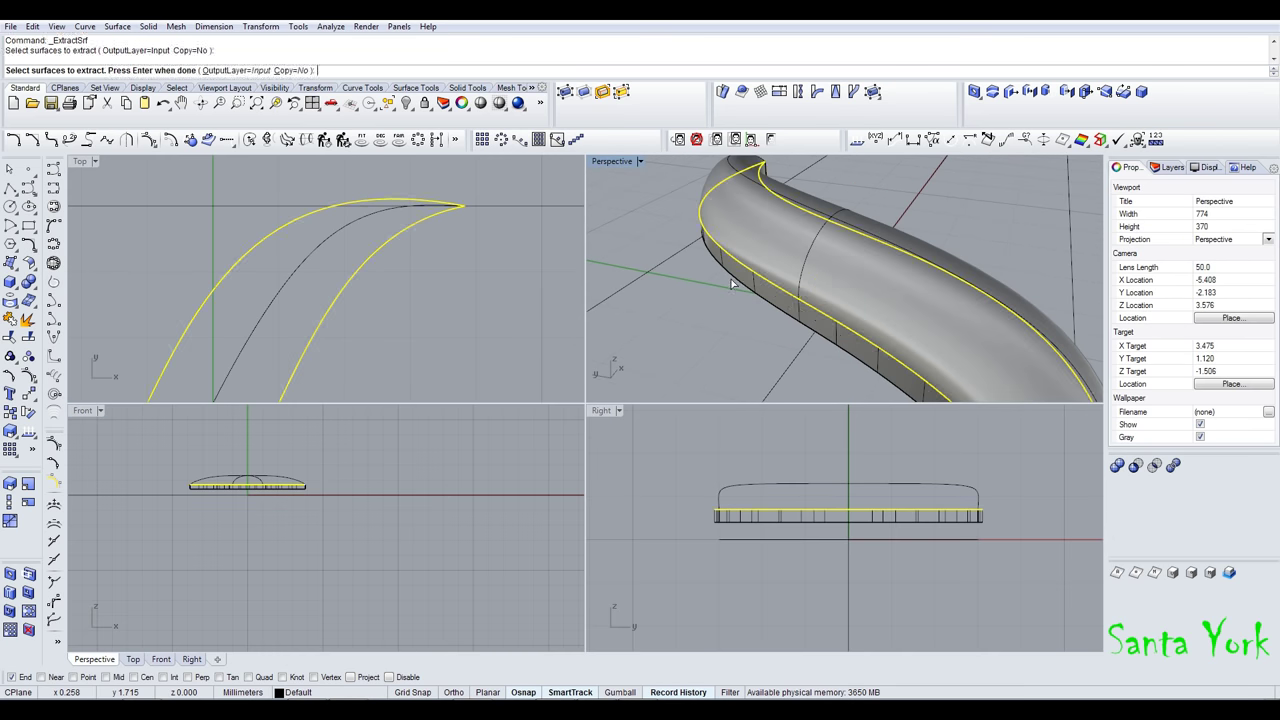
{"action": "key", "text": "Return"}
{"action": "key", "text": "Delete"}
- Join the curved network surface with the open-topped extrusion into one body
{"action": "left_click", "coordinate": [751, 239]}
{"action": "left_click", "coordinate": [52, 304]}
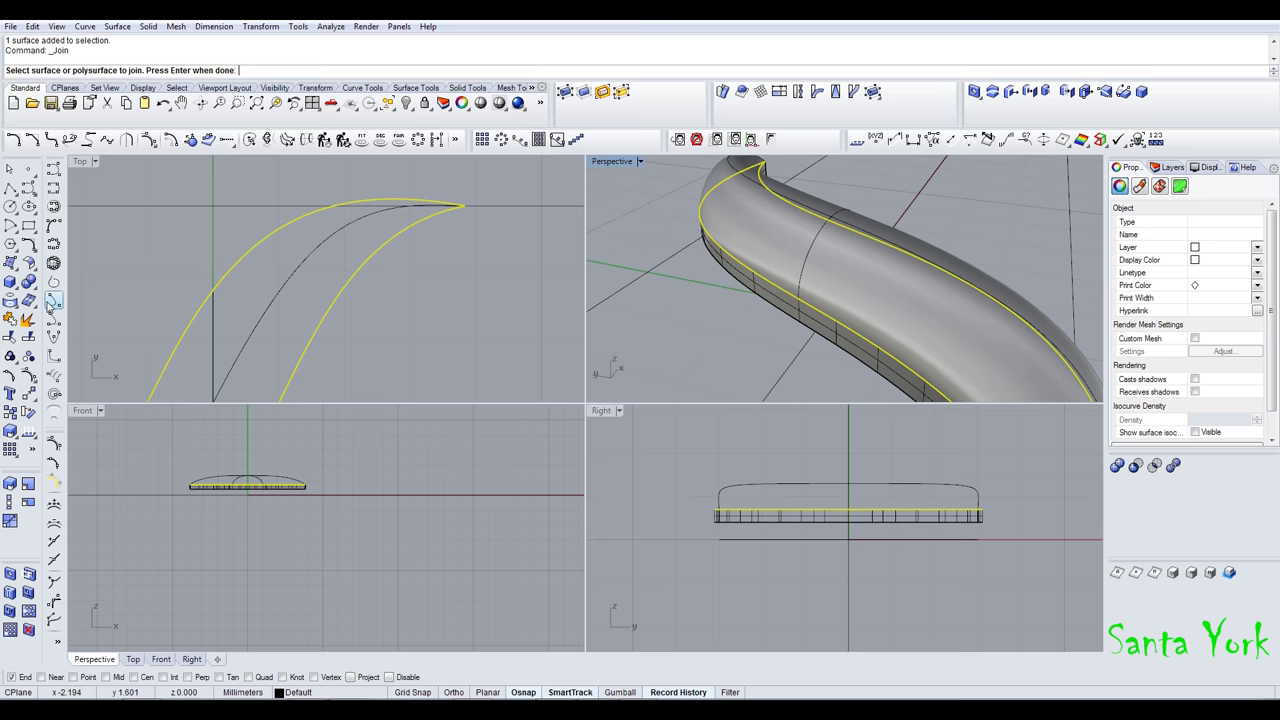
{"action": "left_click", "coordinate": [763, 288]}
{"action": "key", "text": "Return"}
- Flow a copy of the S-shaped element from the band's centre line onto the ring circle
{"action": "scroll", "coordinate": [788, 285], "scroll_direction": "down", "scroll_amount": 5}
{"action": "right_click_drag", "start_coordinate": [788, 285], "coordinate": [651, 300]}
{"action": "scroll", "coordinate": [652, 300], "scroll_direction": "down", "scroll_amount": 5}
{"action": "left_click", "coordinate": [780, 94]}
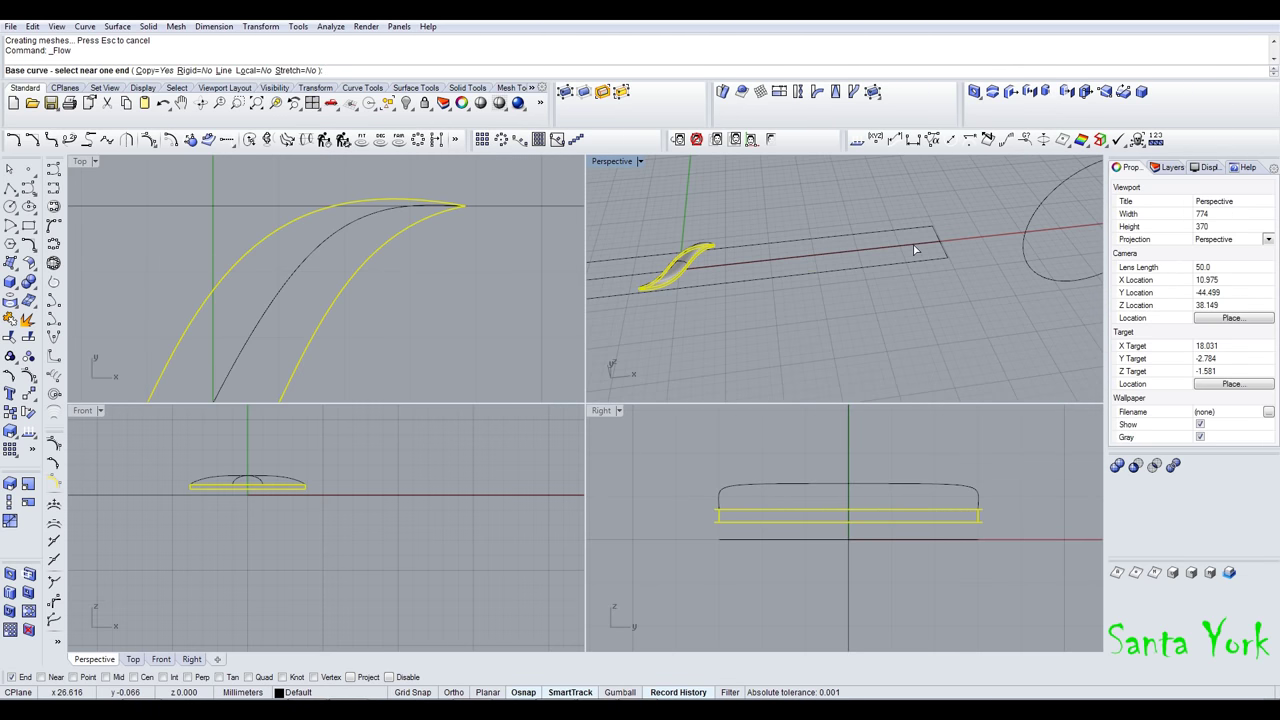
{"action": "left_click", "coordinate": [914, 245]}
{"action": "scroll", "coordinate": [897, 284], "scroll_direction": "down", "scroll_amount": 4}
{"action": "left_click", "coordinate": [1021, 270]}
{"action": "right_click_drag", "start_coordinate": [1019, 282], "coordinate": [896, 289]}
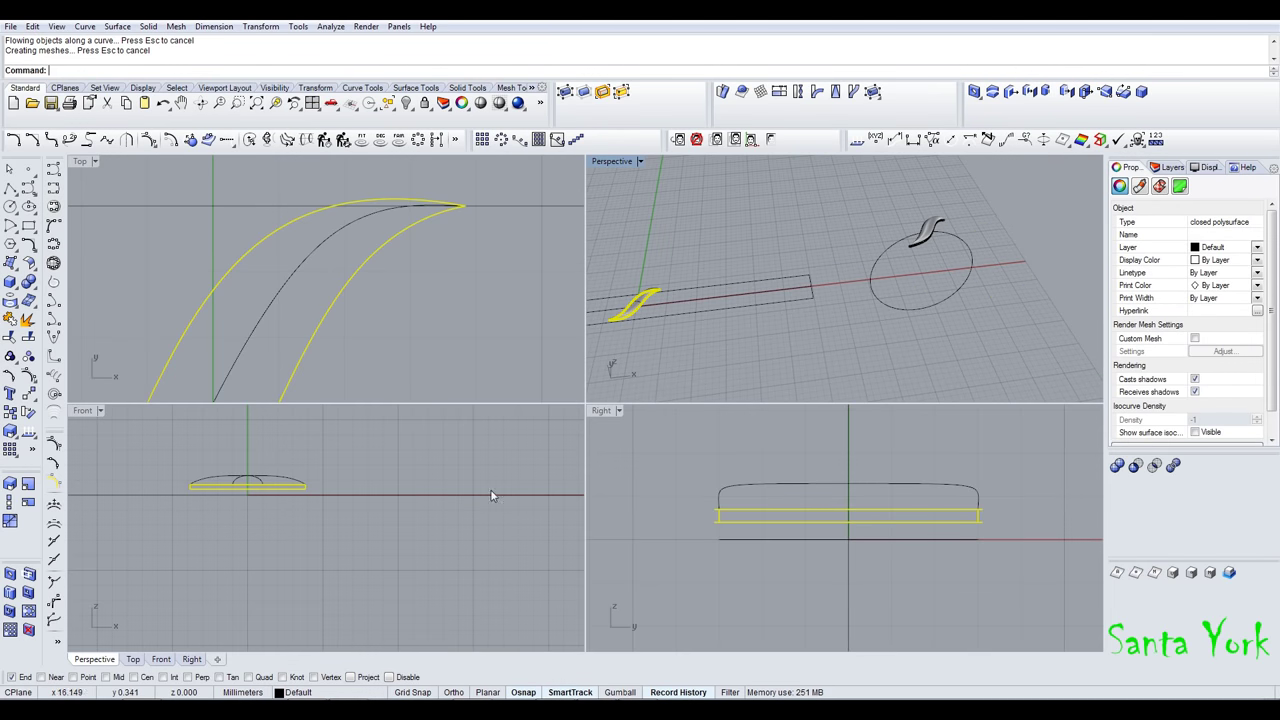
- Draw a rectangle about 1.1 mm wide at the band's end, spanning the band's full width
{"action": "left_click", "coordinate": [497, 207]}
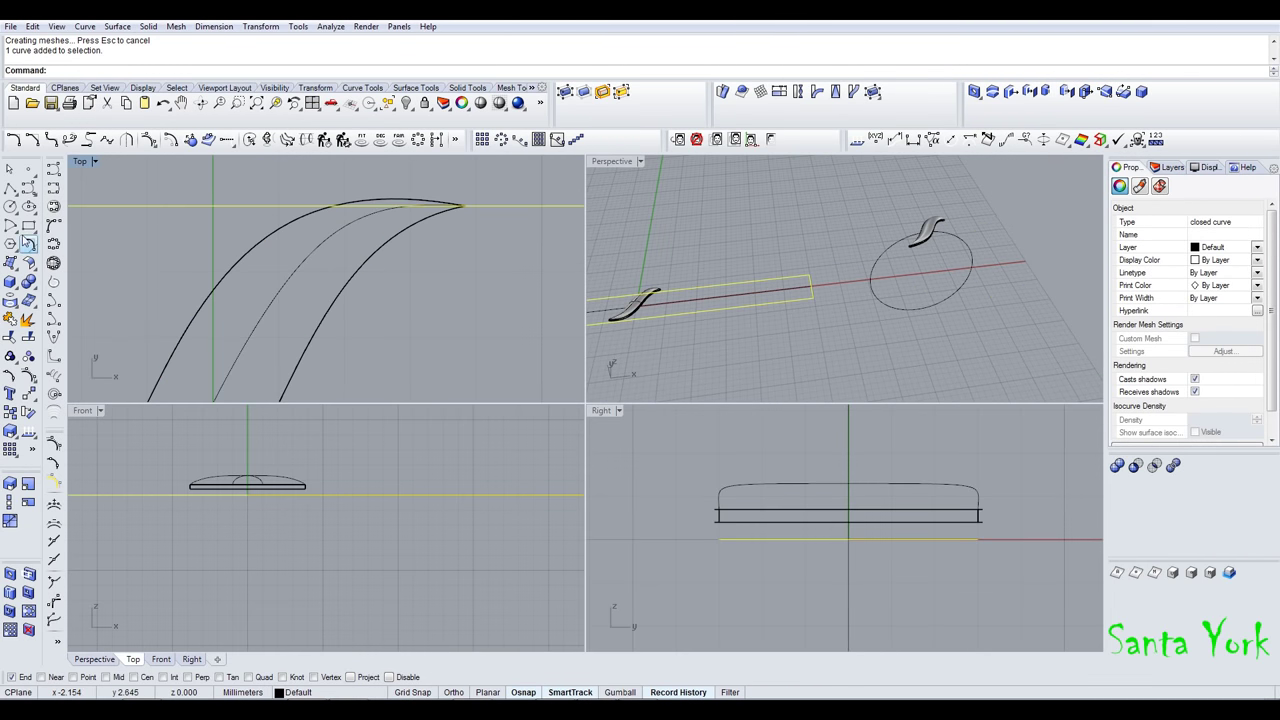
{"action": "left_click", "coordinate": [28, 226]}
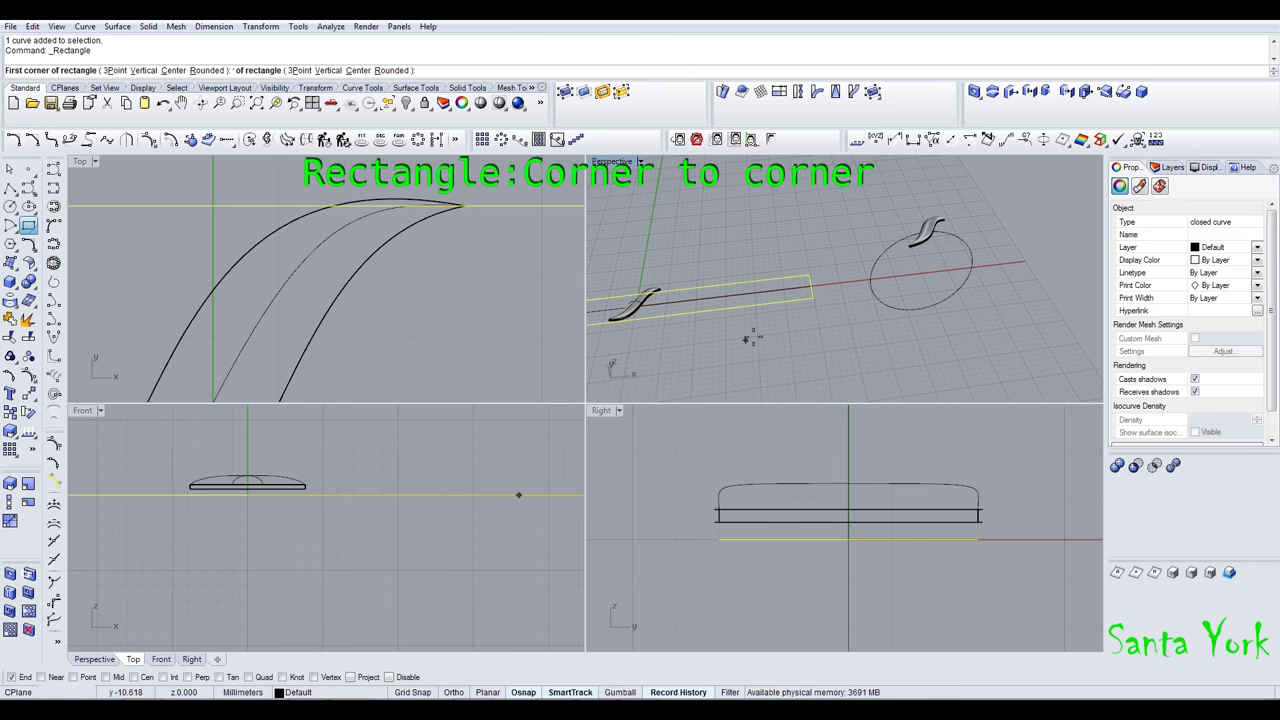
{"action": "left_click", "coordinate": [810, 277]}
{"action": "scroll", "coordinate": [130, 263], "scroll_direction": "down", "scroll_amount": 15}
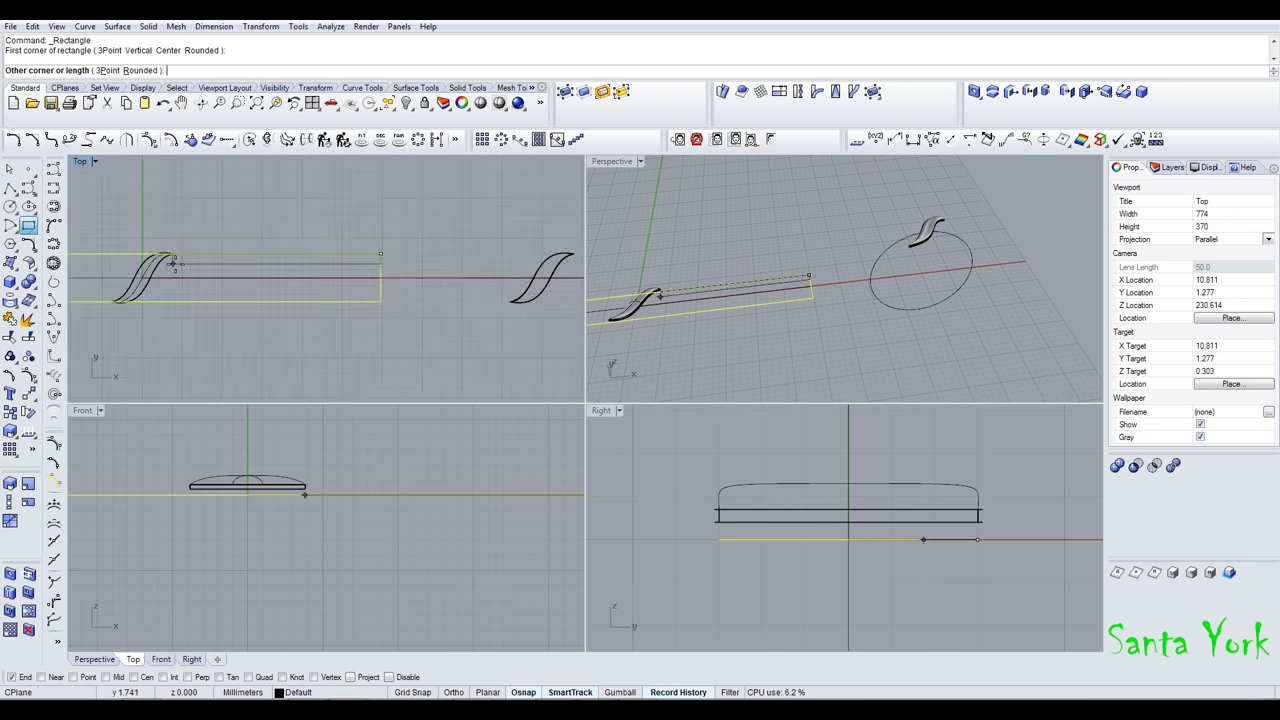
{"action": "scroll", "coordinate": [353, 279], "scroll_direction": "up", "scroll_amount": 8}
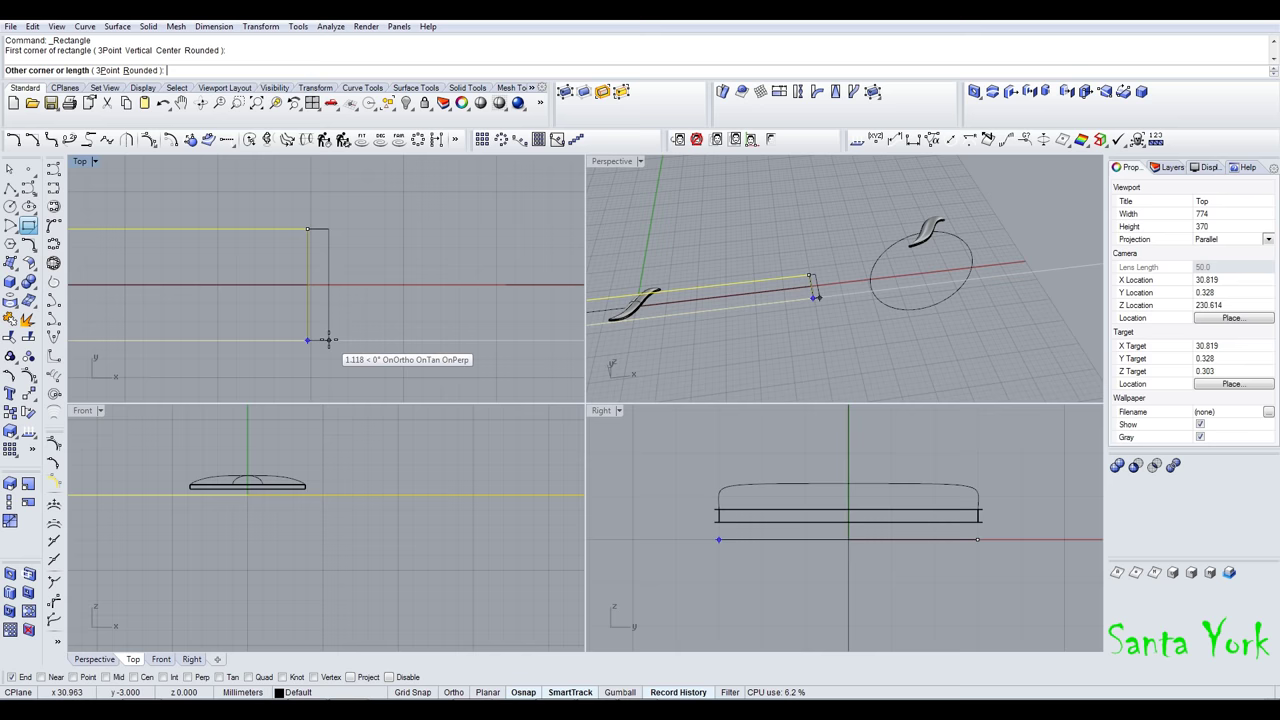
{"action": "left_click", "coordinate": [328, 340]}
- Scale the rectangle in one direction from the band's end to a width of 0.7 mm
{"action": "left_click", "coordinate": [55, 481]}
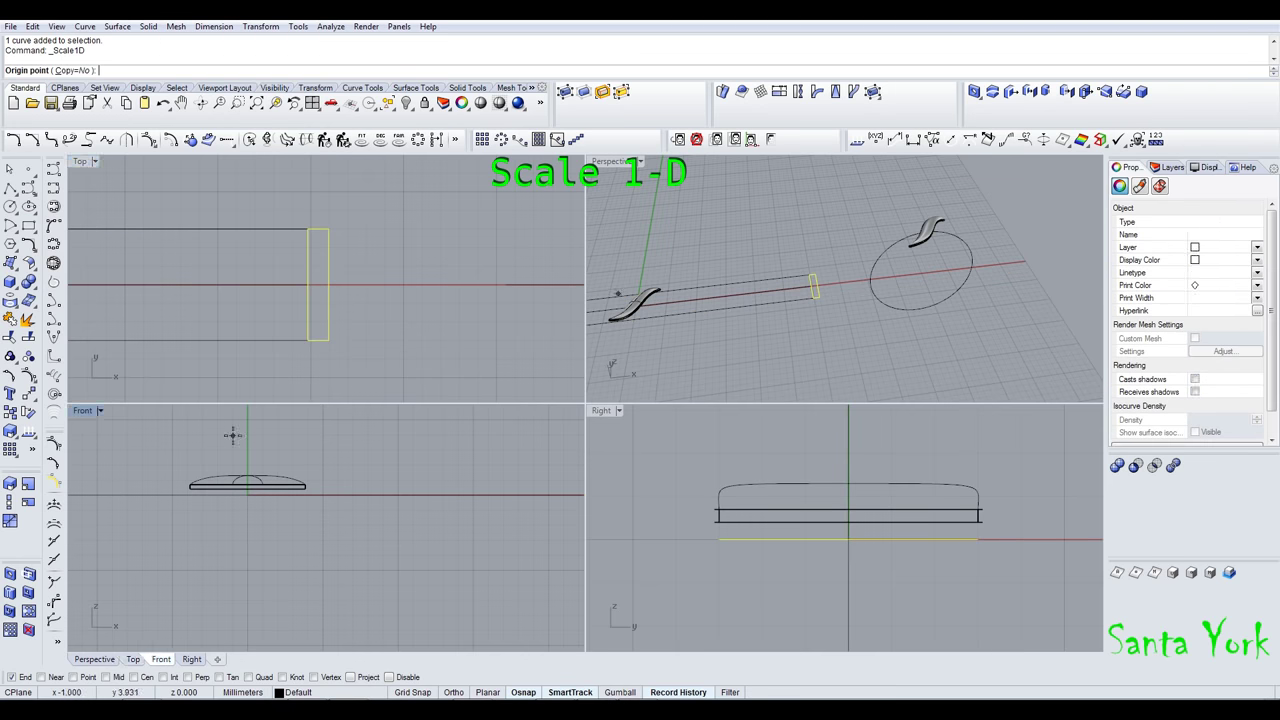
{"action": "left_click", "coordinate": [308, 340]}
{"action": "left_click", "coordinate": [328, 340]}
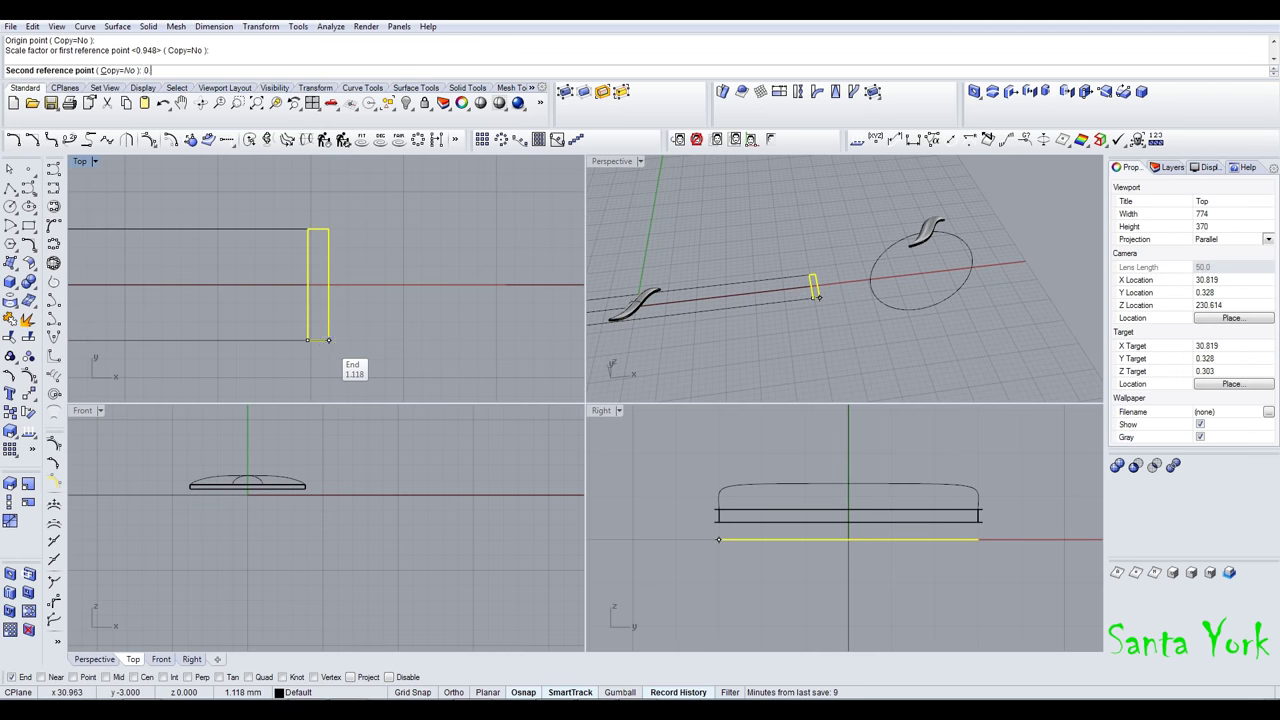
{"action": "type", "text": "0.7"}
{"action": "key", "text": "Return"}
- Rotate a copy of the rectangle 90° upright in the Front view about its outer corner and delete the flat original
{"action": "left_click", "coordinate": [28, 413]}
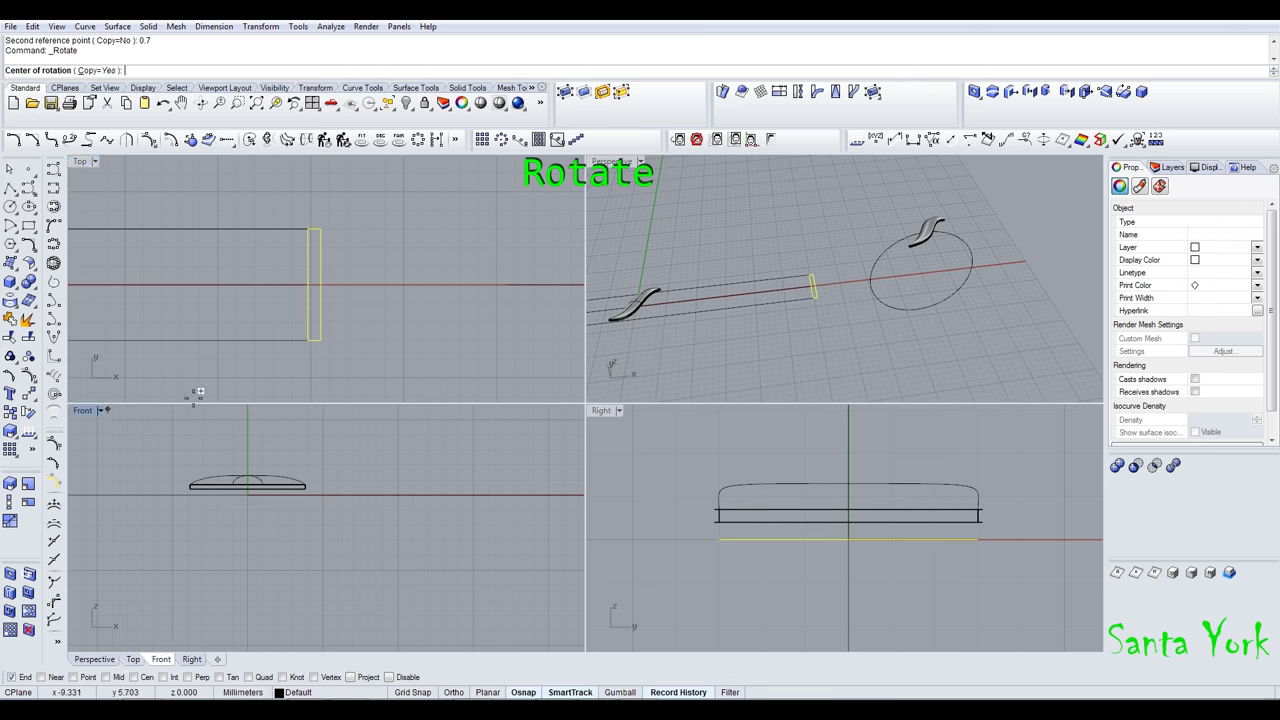
{"action": "left_click", "coordinate": [320, 340]}
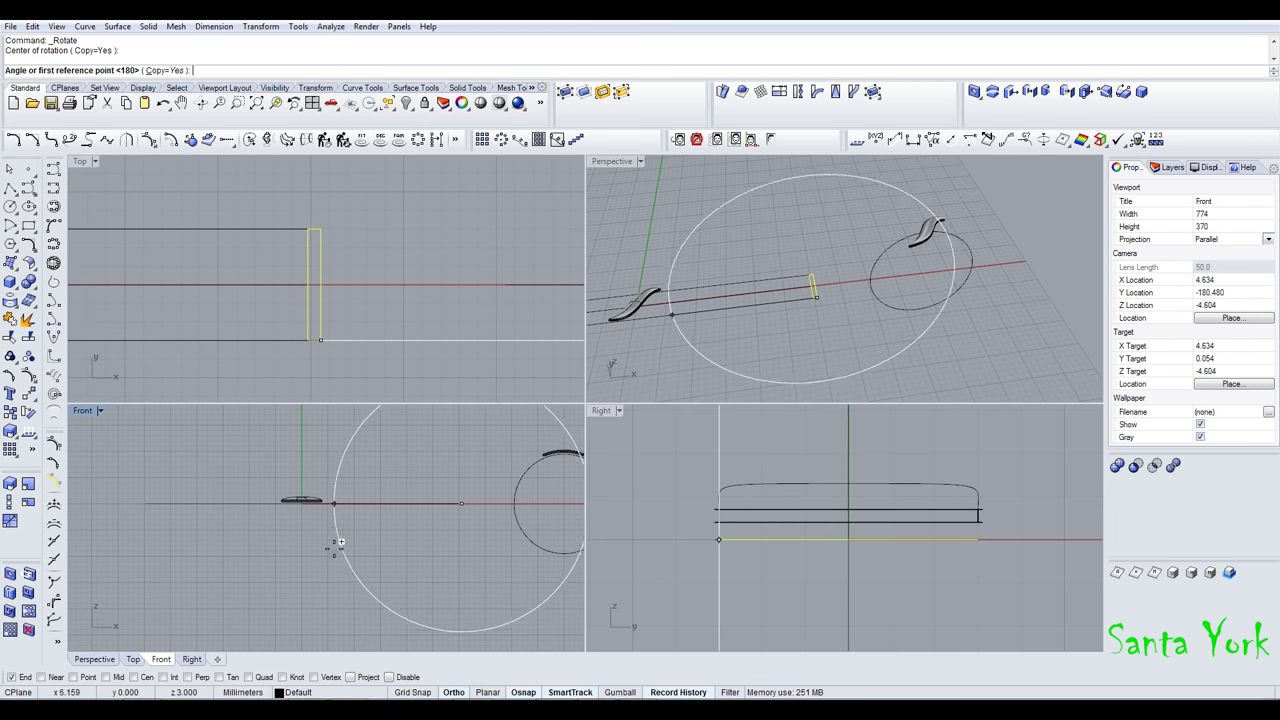
{"action": "left_click", "coordinate": [334, 542], "text": "shift"}
{"action": "left_click", "coordinate": [403, 574], "text": "shift"}
{"action": "right_click", "coordinate": [149, 466]}
{"action": "scroll", "coordinate": [820, 276], "scroll_direction": "up", "scroll_amount": 8}
{"action": "key", "text": "Delete"}
- Move the upright rectangle from the midpoint of its upper edge to the lowest point of the ring circle
{"action": "left_click", "coordinate": [813, 349]}
{"action": "mouse_move", "coordinate": [812, 352]}
{"action": "right_mouse_down"}
{"action": "mouse_move", "coordinate": [797, 379]}
{"action": "mouse_move", "coordinate": [826, 364]}
{"action": "right_mouse_up"}
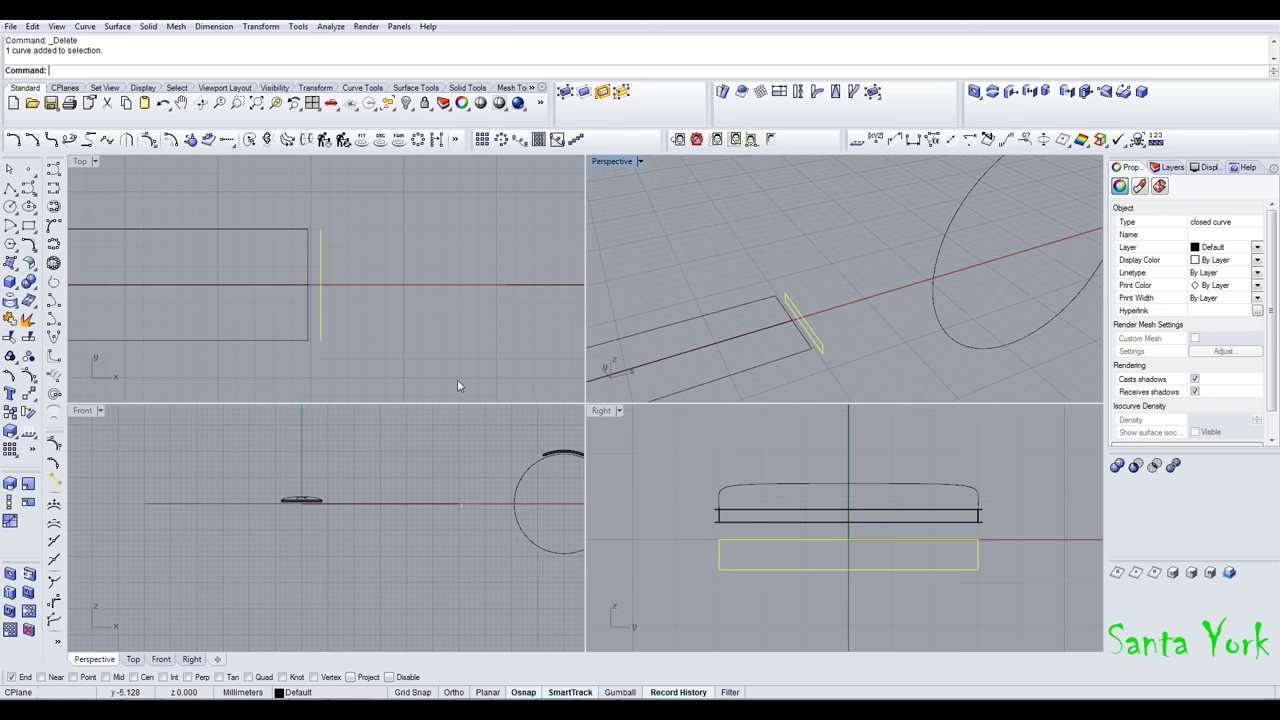
{"action": "left_click", "coordinate": [30, 396]}
{"action": "left_click", "coordinate": [161, 660]}
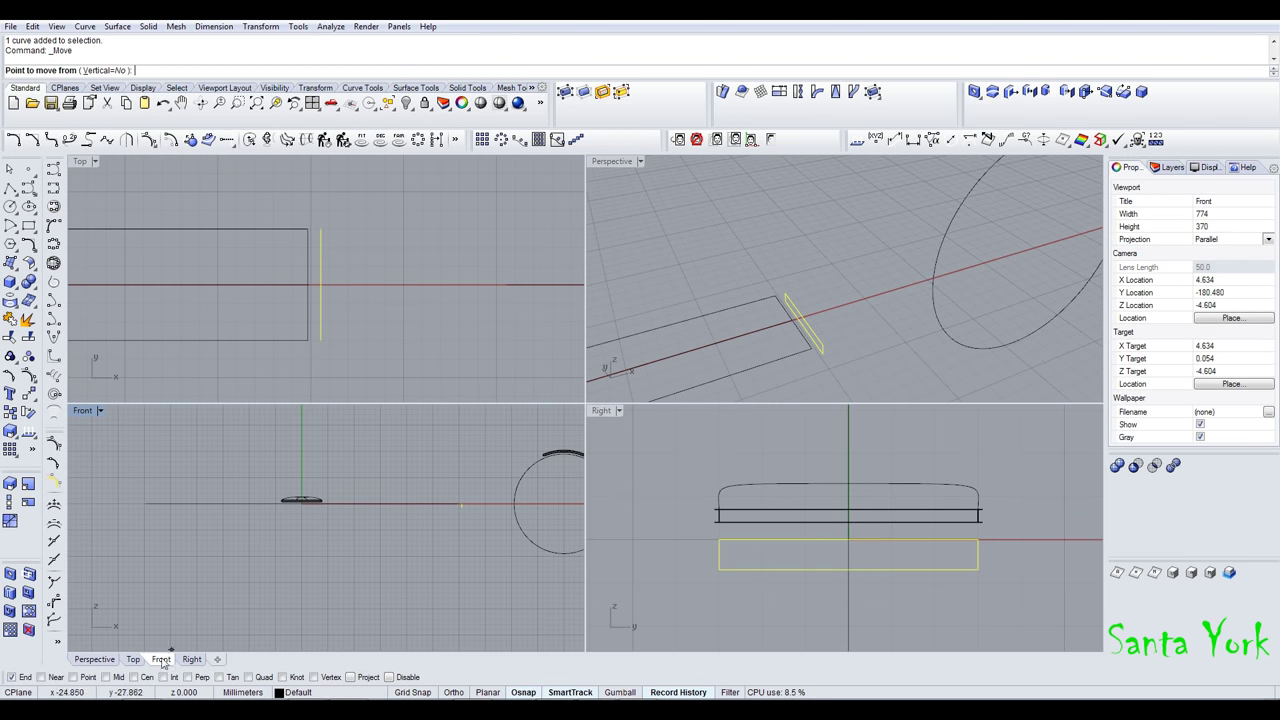
{"action": "left_click", "coordinate": [802, 317]}
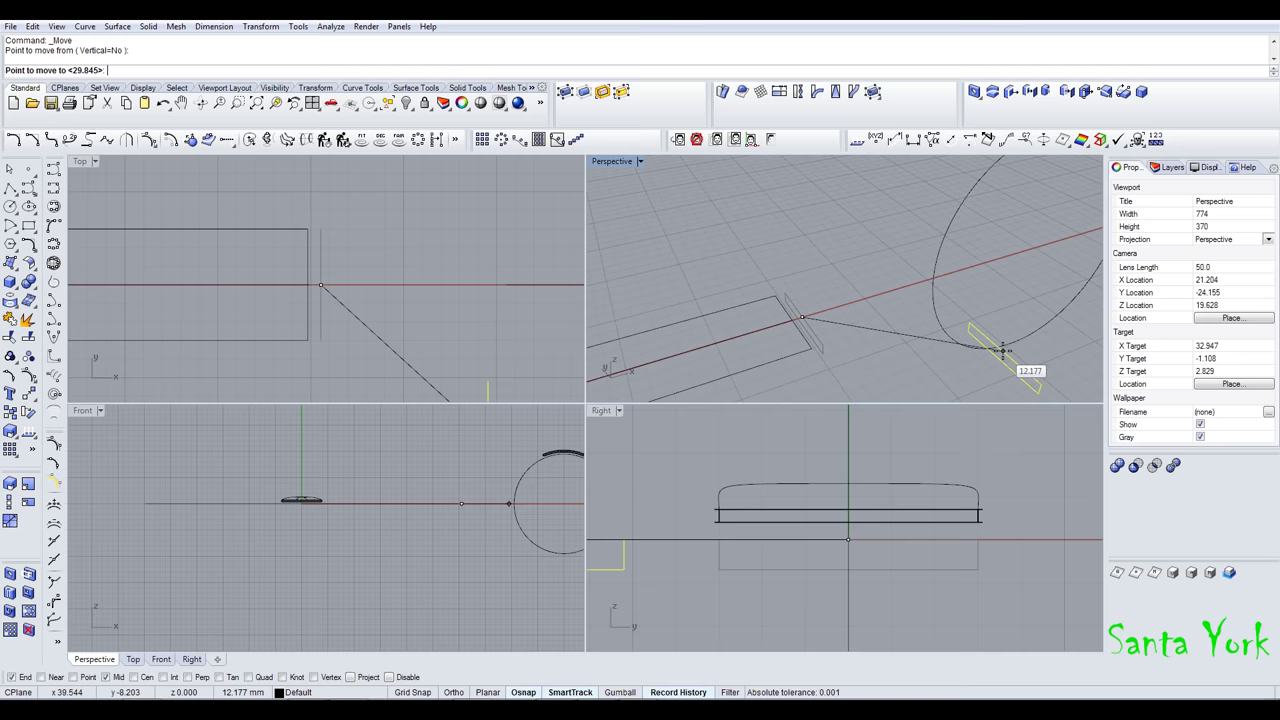
{"action": "left_click", "coordinate": [1009, 343]}
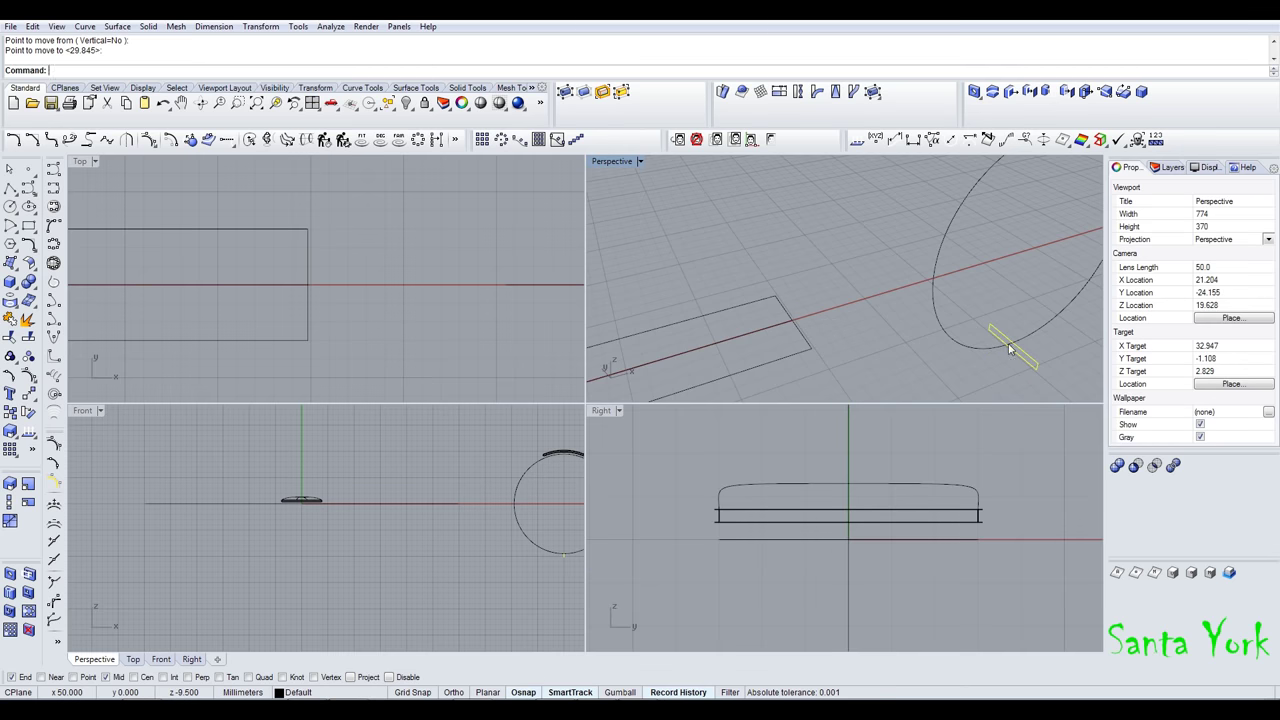
- Revolve the rectangle a full 360° about the ring circle's centre axis to form the inner band
{"action": "left_click", "coordinate": [116, 26]}
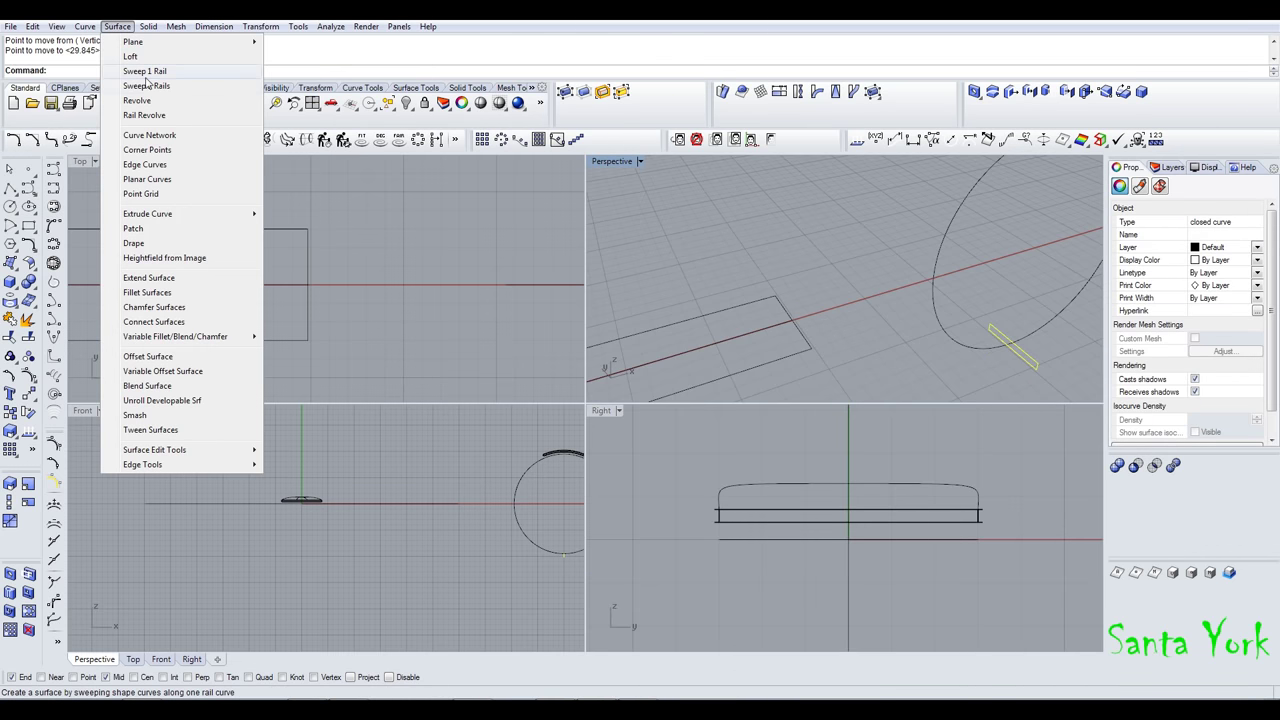
{"action": "left_click", "coordinate": [137, 100]}
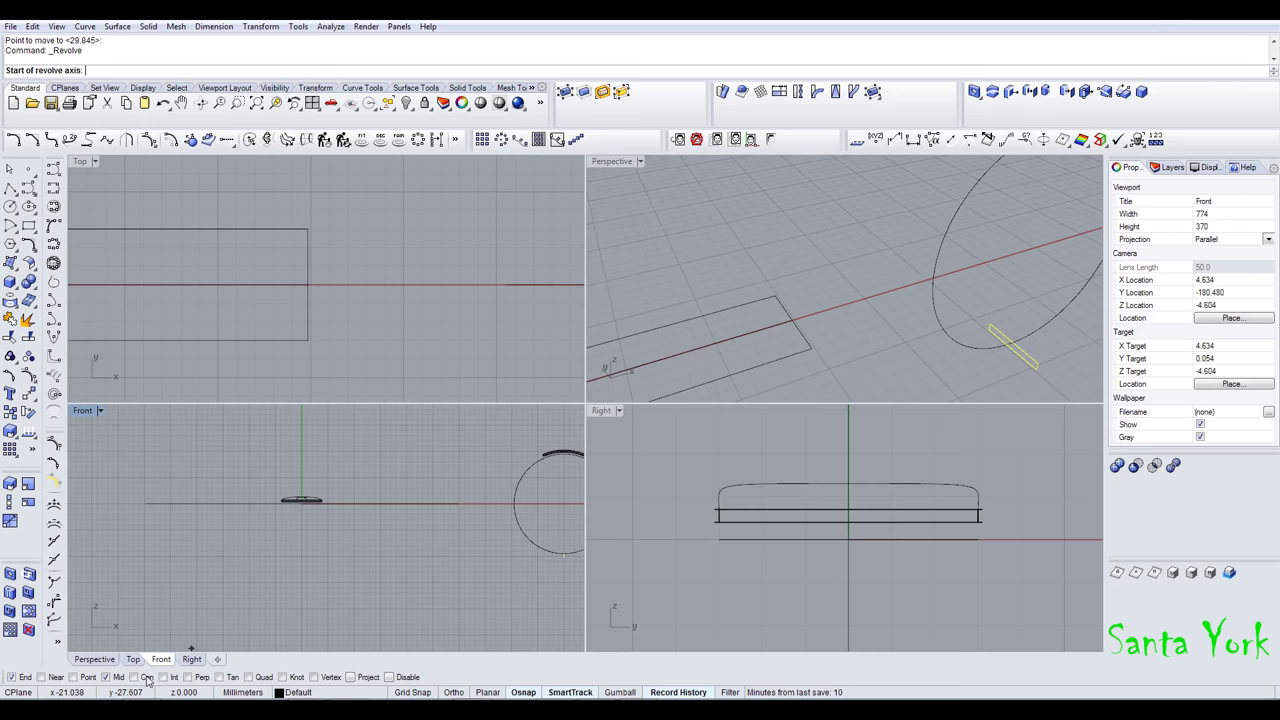
{"action": "left_click", "coordinate": [928, 331]}
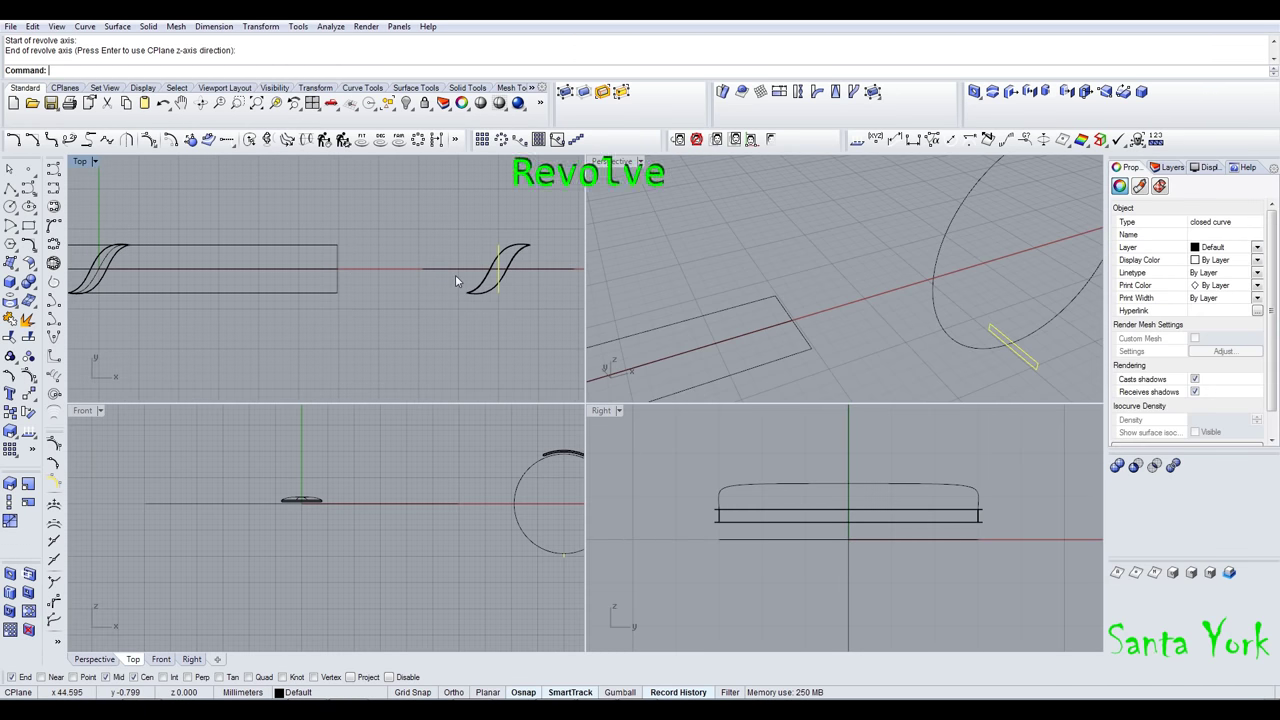
{"action": "key", "text": "Return"}
{"action": "left_click", "coordinate": [456, 274]}
{"action": "left_click", "coordinate": [477, 198]}
{"action": "key", "text": "Return"}
{"action": "key", "text": "Return"}
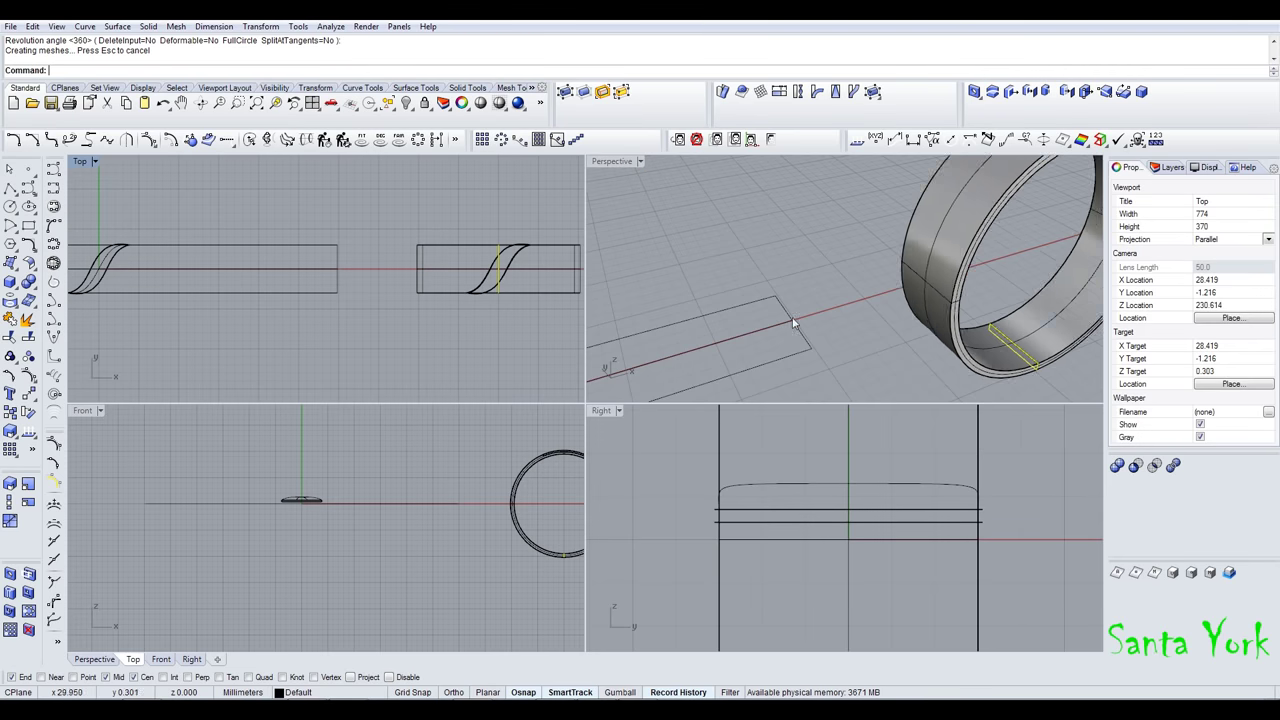
- Check how the flowed S-shaped element sits on the revolved band and delete that element from the ring
{"action": "right_click_drag", "start_coordinate": [793, 322], "coordinate": [736, 360], "text": "shift"}
{"action": "right_click_drag", "start_coordinate": [871, 291], "coordinate": [838, 335]}
{"action": "scroll", "coordinate": [850, 308], "scroll_direction": "down", "scroll_amount": 4}
{"action": "scroll", "coordinate": [932, 236], "scroll_direction": "up", "scroll_amount": 9}
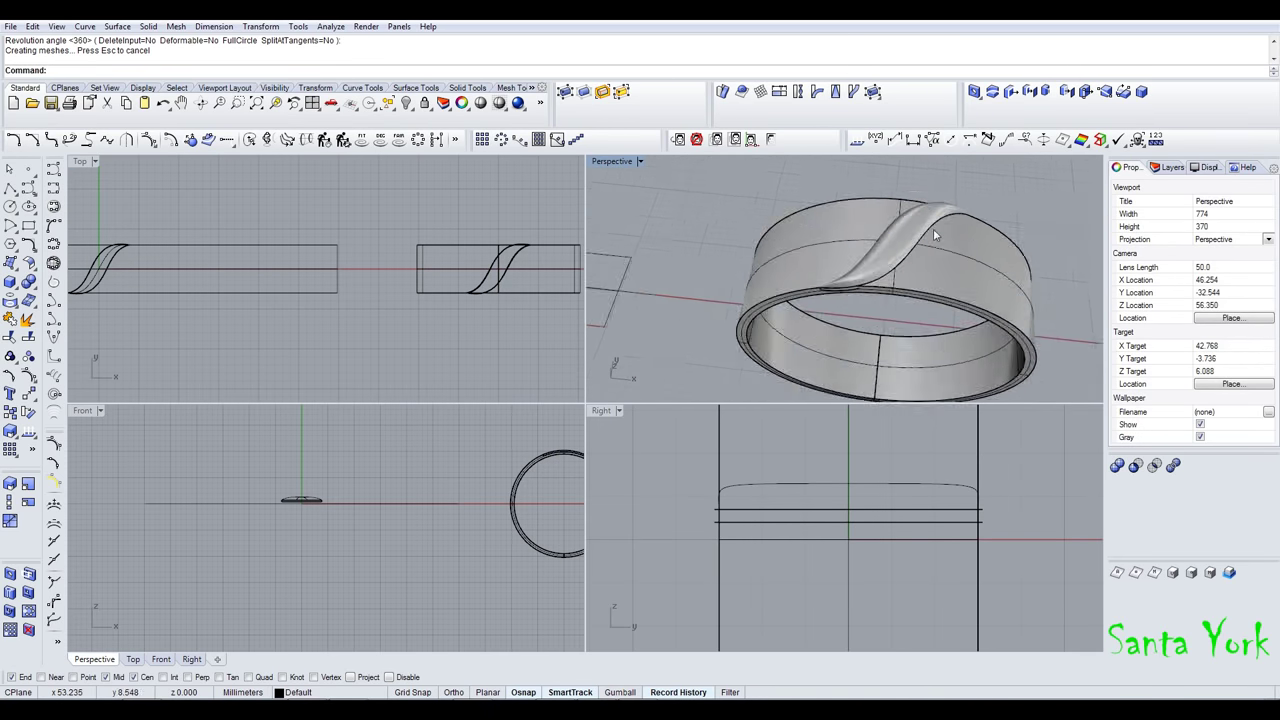
{"action": "left_click", "coordinate": [852, 295]}
{"action": "key", "text": "Escape"}
{"action": "right_click_drag", "start_coordinate": [808, 364], "coordinate": [904, 179]}
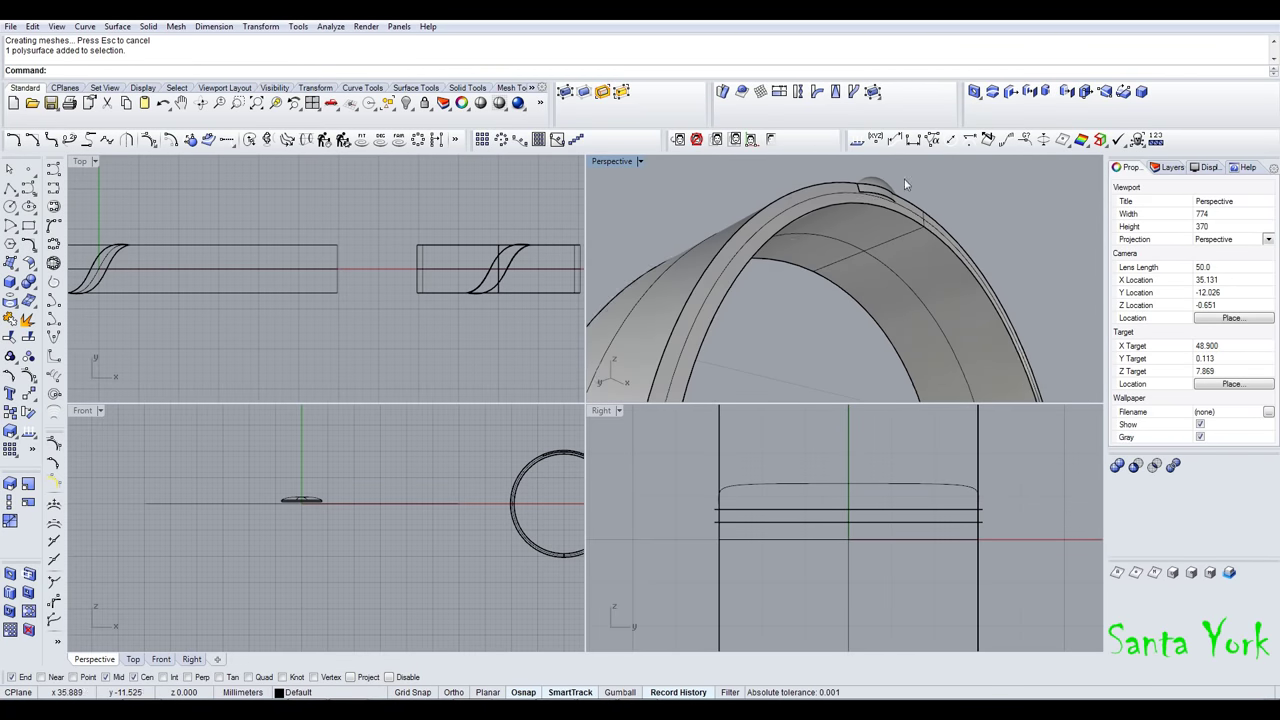
{"action": "left_click", "coordinate": [862, 198]}
{"action": "key", "text": "Delete"}
- Extract the side and base surfaces from the lower extrusion of the flat S-shaped element
{"action": "scroll", "coordinate": [312, 500], "scroll_direction": "up", "scroll_amount": 15}
{"action": "right_click_drag", "start_coordinate": [334, 495], "coordinate": [284, 510]}
{"action": "right_click", "coordinate": [28, 319]}
{"action": "scroll", "coordinate": [403, 481], "scroll_direction": "up", "scroll_amount": 3}
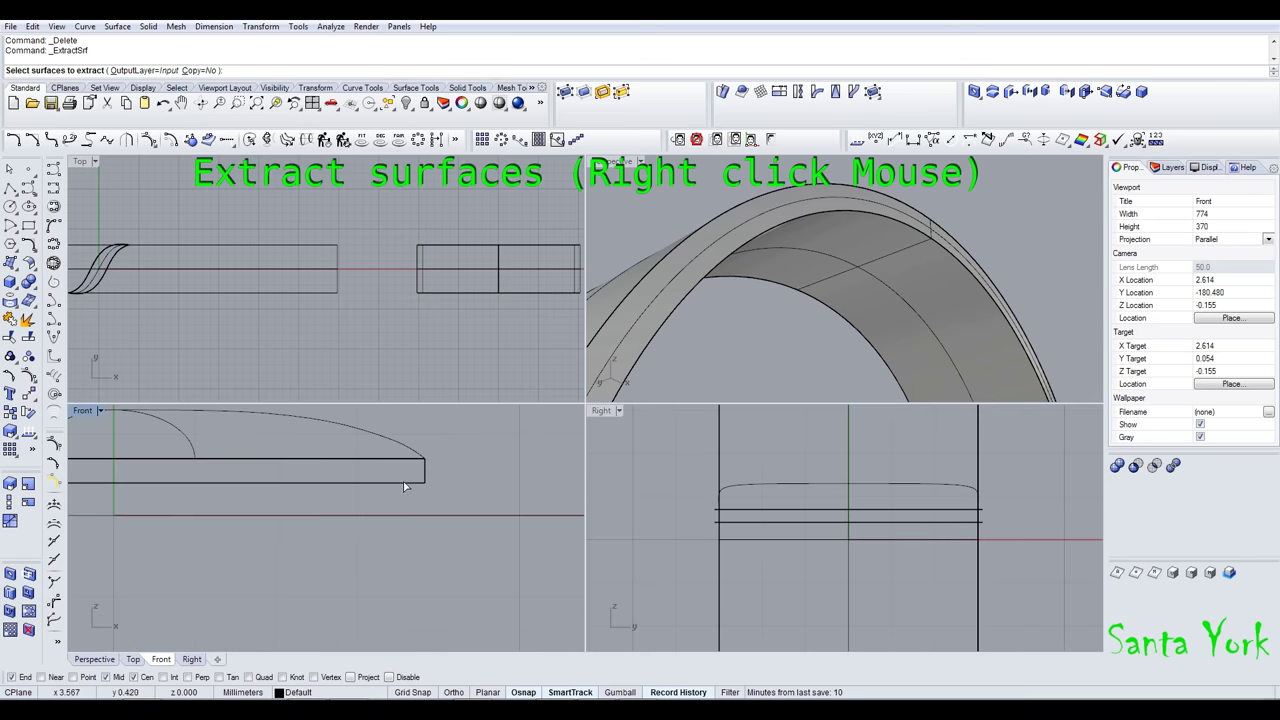
{"action": "scroll", "coordinate": [440, 475], "scroll_direction": "down", "scroll_amount": 10}
{"action": "scroll", "coordinate": [276, 475], "scroll_direction": "up", "scroll_amount": 12}
{"action": "left_click", "coordinate": [178, 497]}
{"action": "right_click", "coordinate": [150, 508]}
- Stretch the extracted surfaces down to the band's base line with Scale 1D, keeping their upper edge fixed
{"action": "left_click", "coordinate": [9, 413]}
{"action": "left_click", "coordinate": [10, 502]}
{"action": "left_click", "coordinate": [177, 470]}
{"action": "left_click", "coordinate": [177, 499]}
{"action": "left_click", "coordinate": [176, 530]}
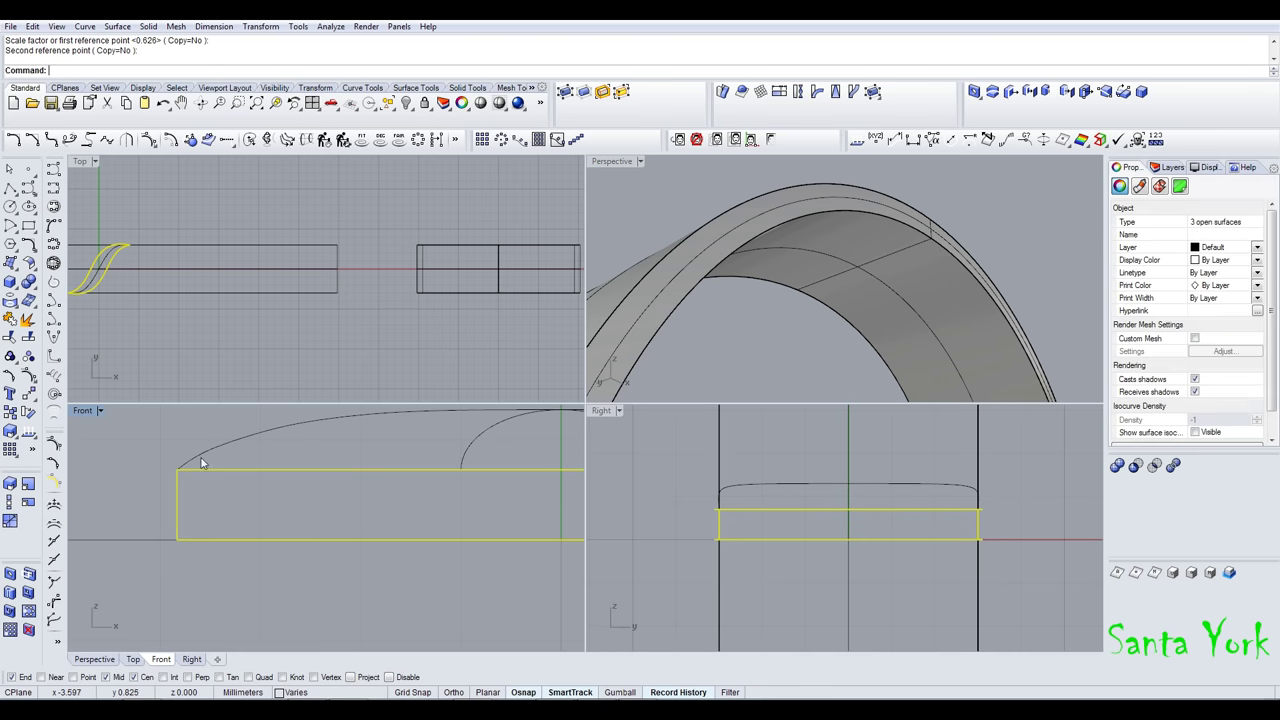
- Try joining the element's parts and flowing them from the band's centre line onto the ring circle, and undo the flow
{"action": "left_click", "coordinate": [97, 283], "text": "shift"}
{"action": "left_click", "coordinate": [10, 320]}
{"action": "scroll", "coordinate": [938, 303], "scroll_direction": "down", "scroll_amount": 10}
{"action": "right_click_drag", "start_coordinate": [937, 300], "coordinate": [702, 316]}
{"action": "left_click", "coordinate": [853, 92]}
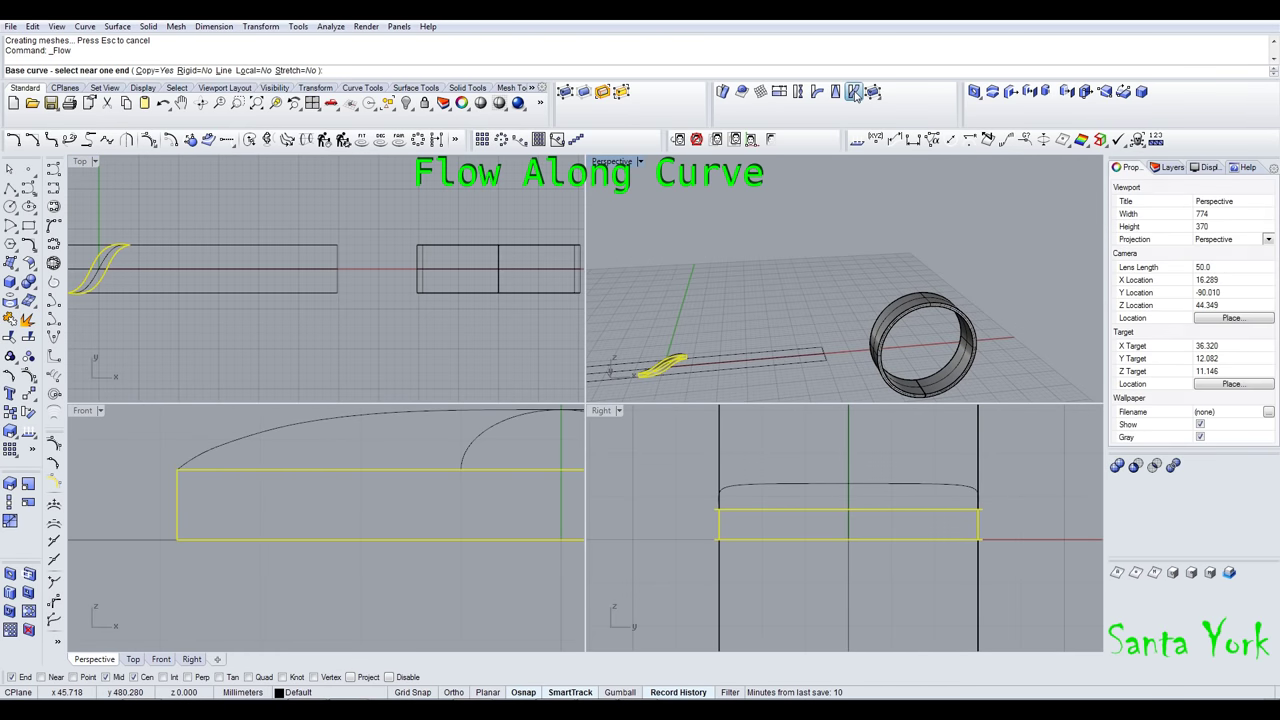
{"action": "left_click", "coordinate": [808, 360]}
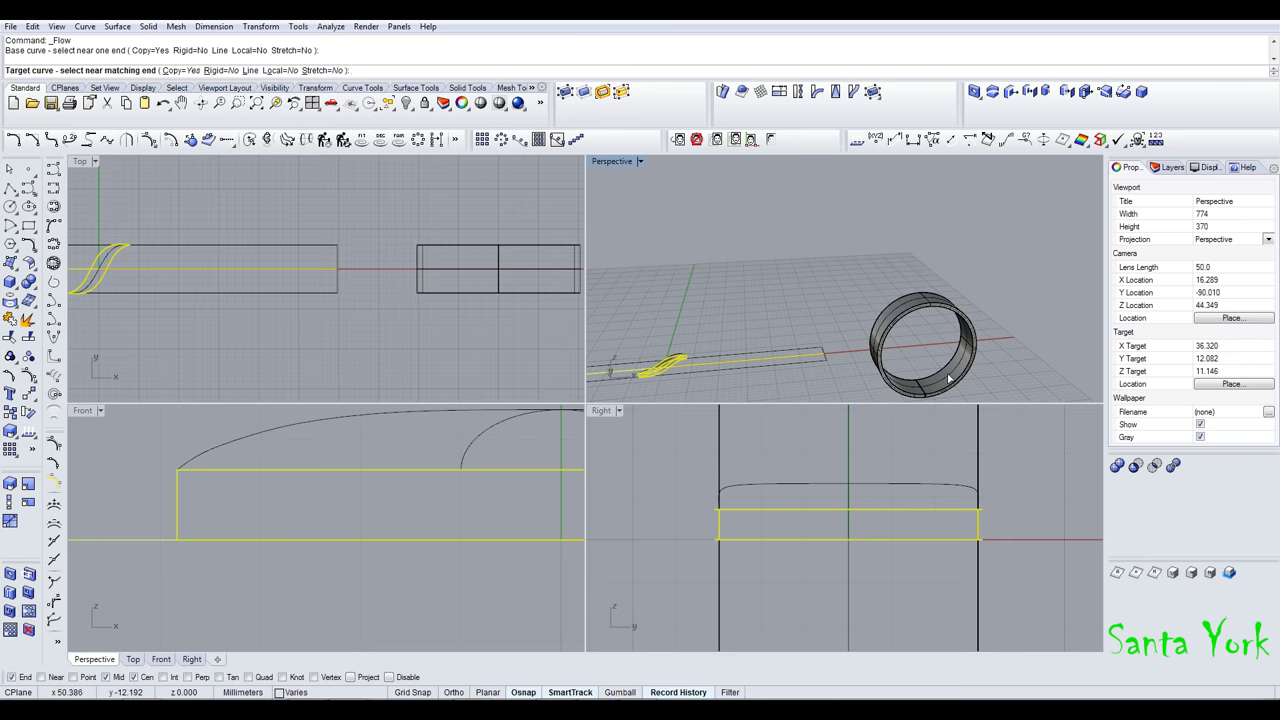
{"action": "left_click", "coordinate": [951, 378]}
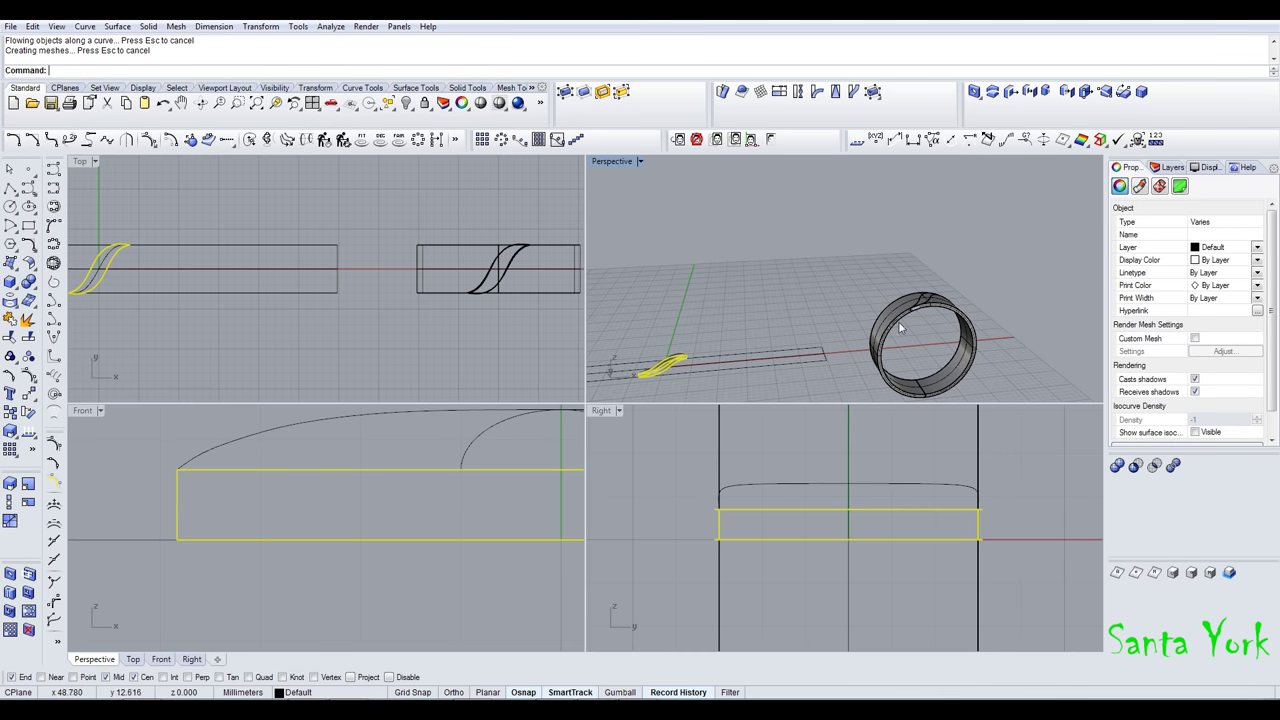
{"action": "key", "text": "ctrl+z"}
- Join the element's stretched sides and curved top into one body and check it with its surface isocurves temporarily shown
{"action": "scroll", "coordinate": [655, 347], "scroll_direction": "up", "scroll_amount": 5}
{"action": "left_click", "coordinate": [10, 319]}
{"action": "left_click", "coordinate": [633, 360]}
{"action": "left_click", "coordinate": [635, 354]}
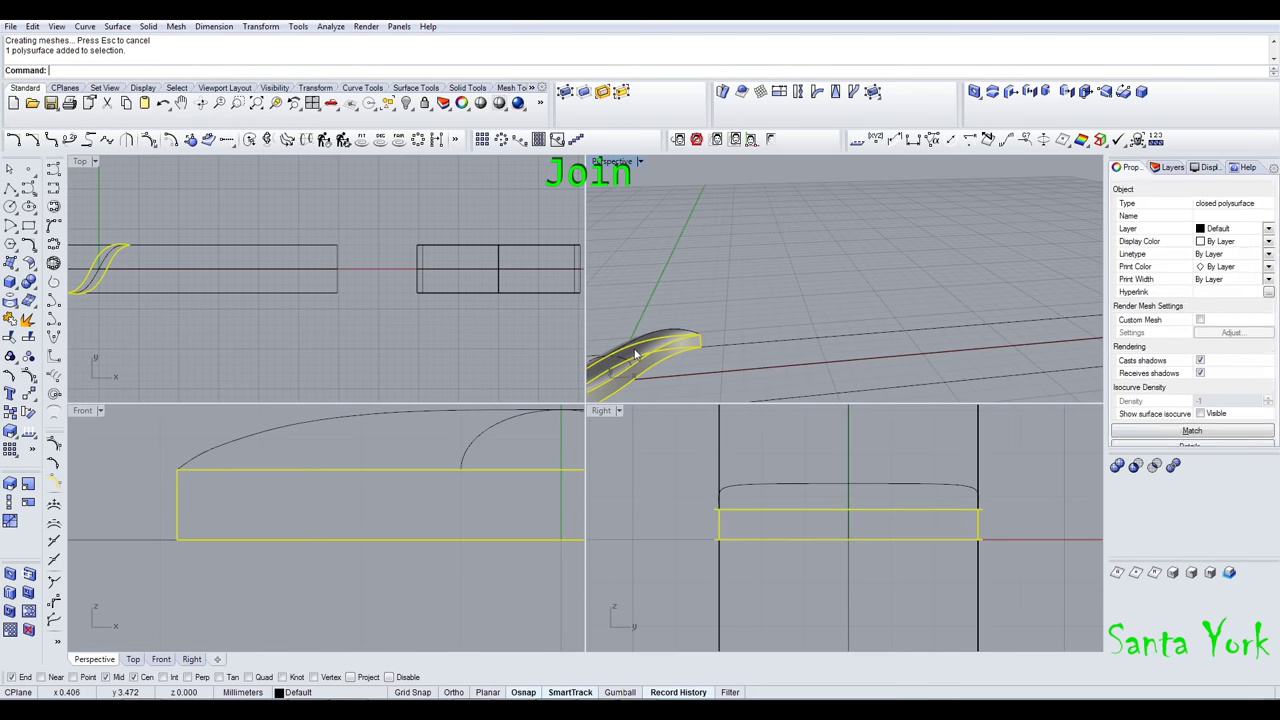
{"action": "left_click", "coordinate": [1198, 432]}
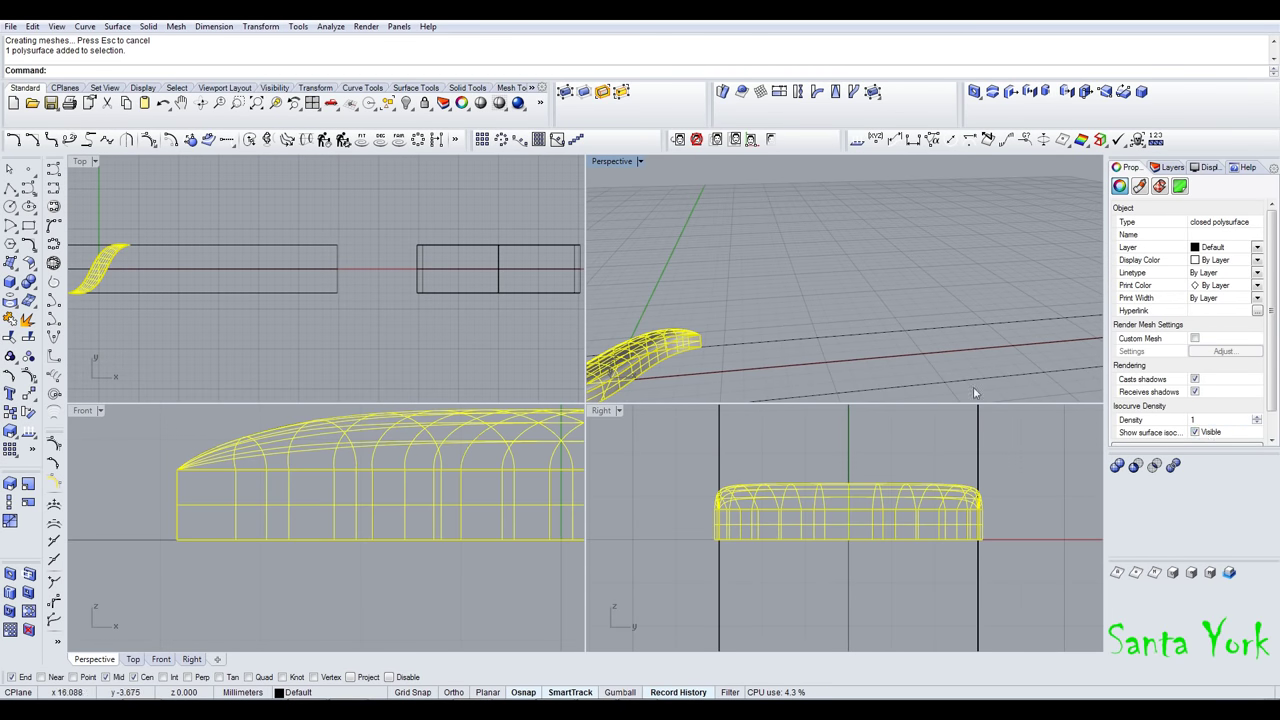
{"action": "left_click", "coordinate": [1196, 432]}
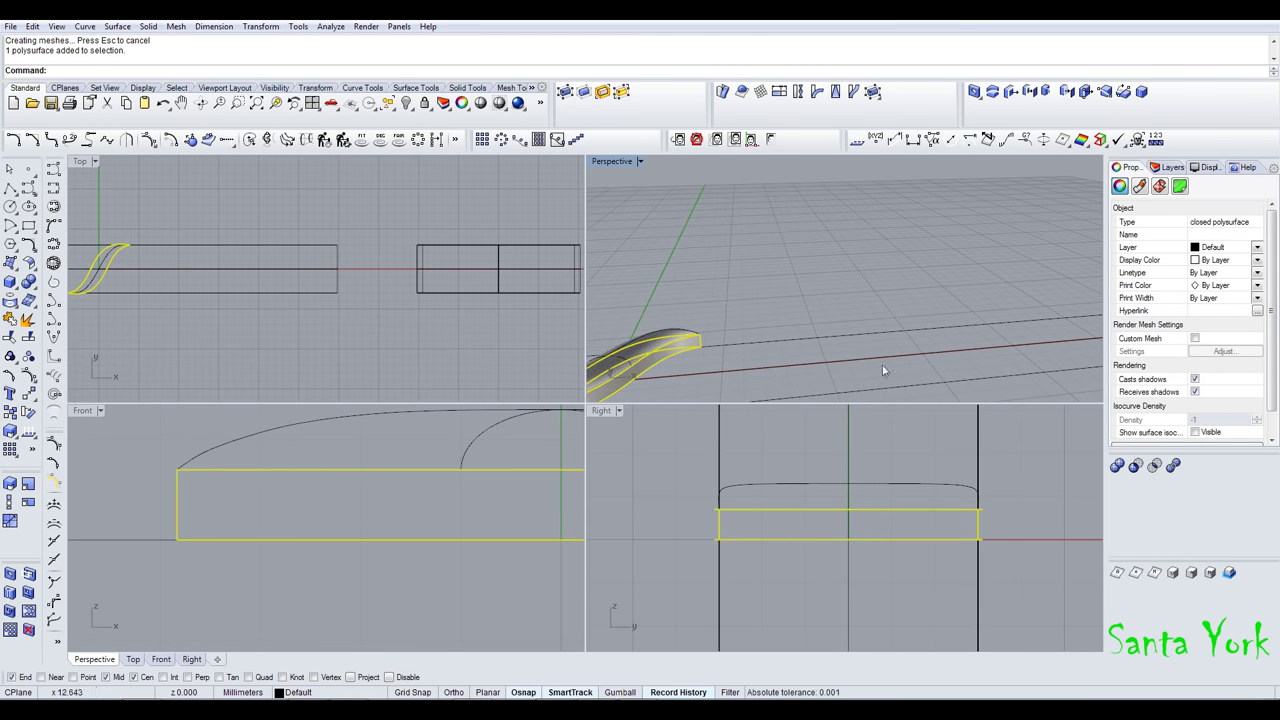
- Flow a copy of the joined element from the band's centre line onto the ring circle and select that copy
{"action": "left_click", "coordinate": [853, 91]}
{"action": "scroll", "coordinate": [755, 203], "scroll_direction": "down", "scroll_amount": 3}
{"action": "left_click", "coordinate": [900, 277]}
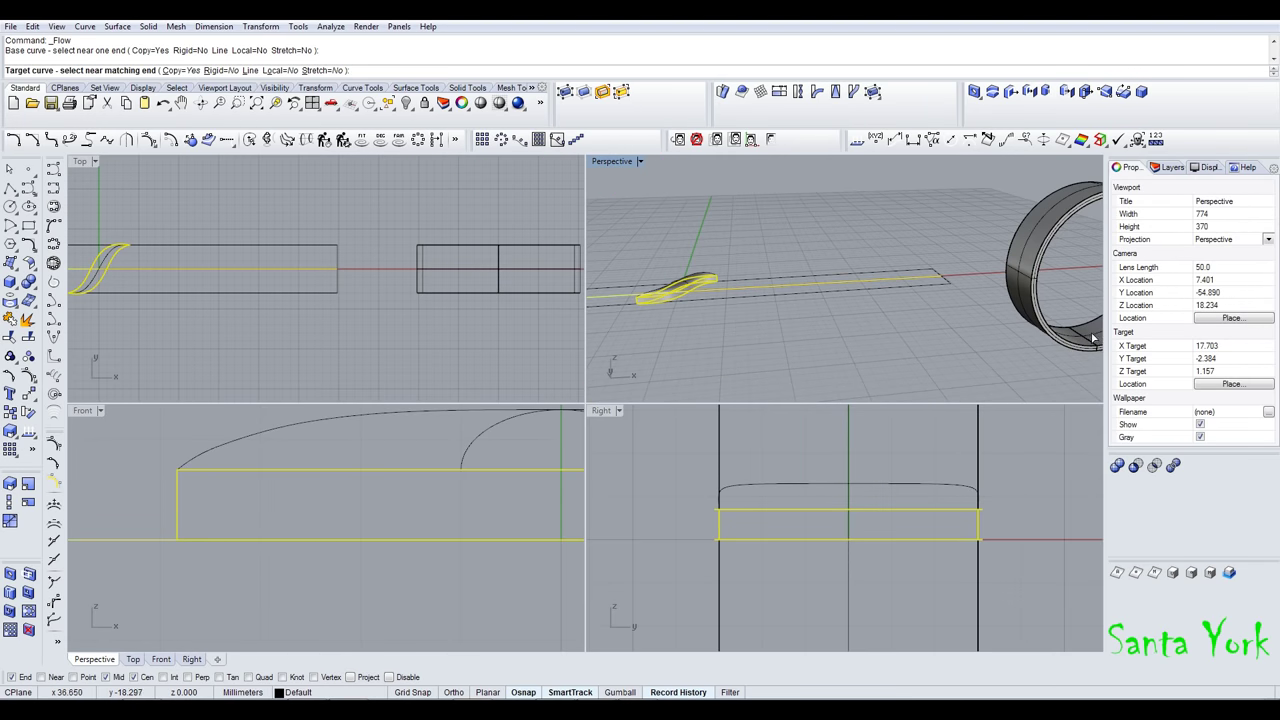
{"action": "left_click", "coordinate": [1093, 338]}
{"action": "right_click_drag", "start_coordinate": [1027, 312], "coordinate": [897, 337], "text": "shift"}
{"action": "scroll", "coordinate": [1000, 225], "scroll_direction": "up", "scroll_amount": 5}
{"action": "right_click_drag", "start_coordinate": [962, 228], "coordinate": [900, 280]}
{"action": "left_click", "coordinate": [887, 267]}
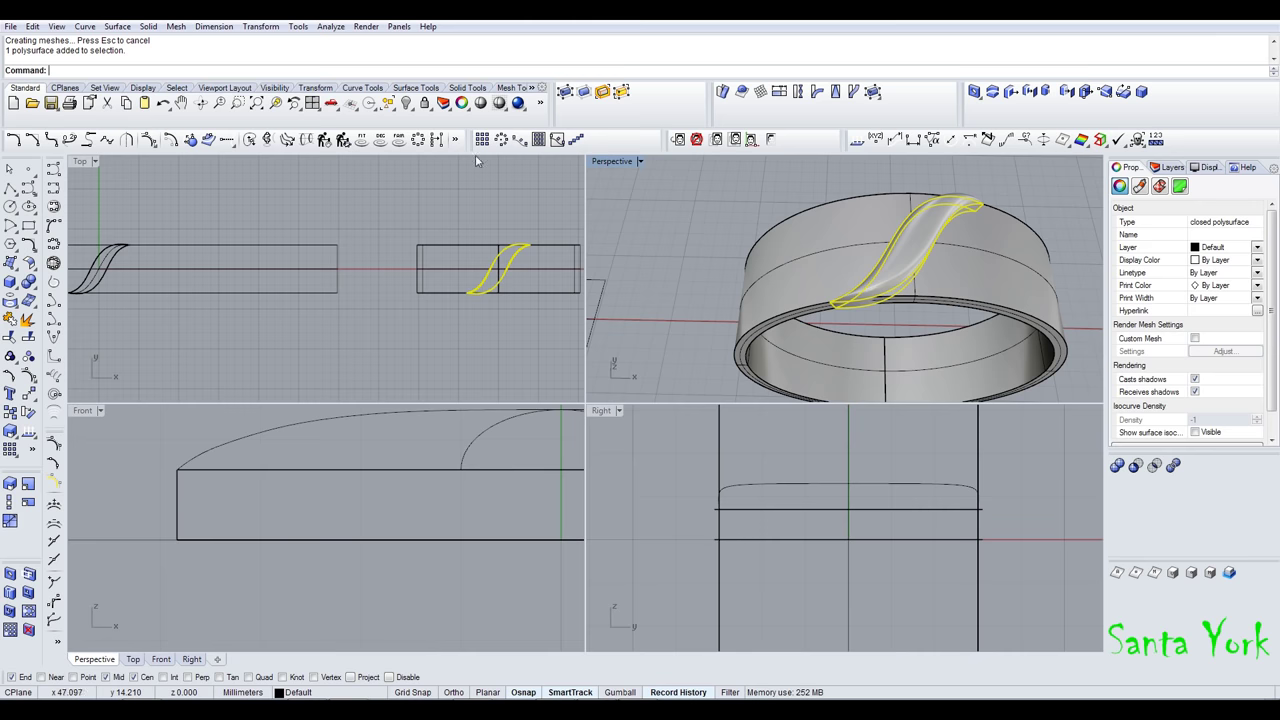
{"action": "left_click", "coordinate": [500, 139]}
{"action": "left_click", "coordinate": [497, 268]}
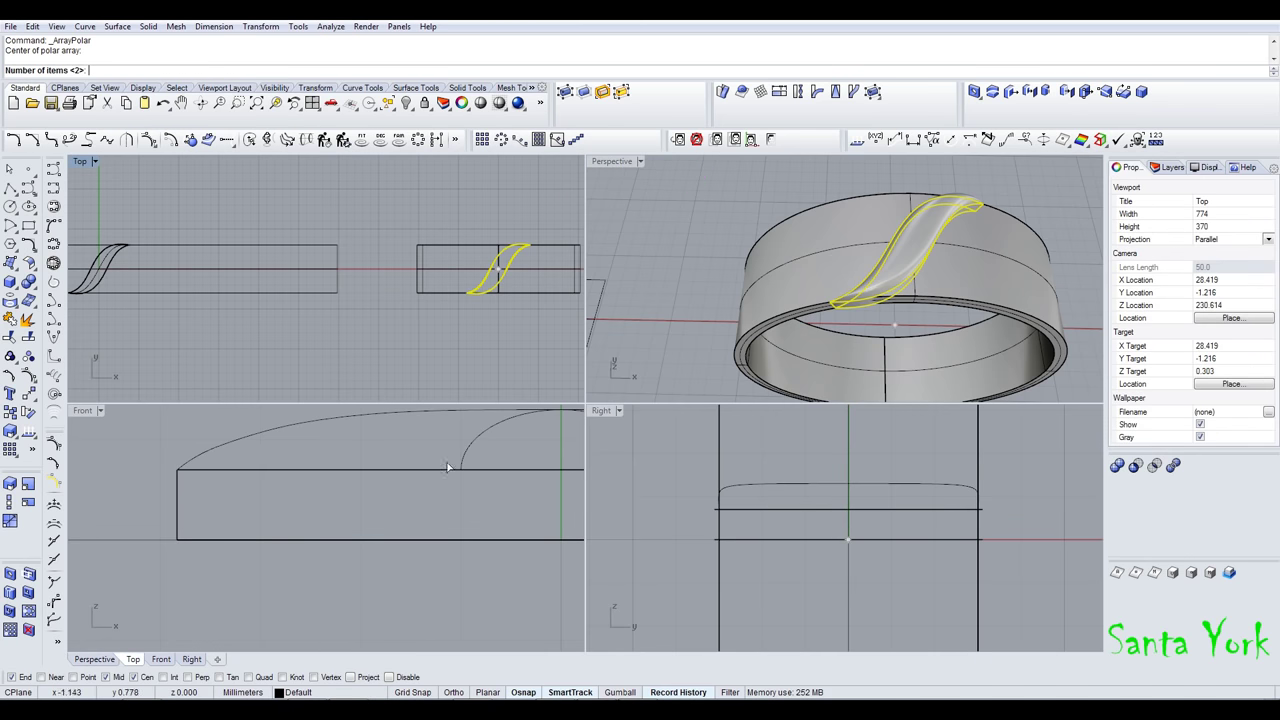
{"action": "scroll", "coordinate": [228, 484], "scroll_direction": "down", "scroll_amount": 20}
{"action": "key", "text": "Escape"}
- Polar-array the flowed element around the ring centre in the Front view with 24 items over 360°, and undo the array
{"action": "right_click", "coordinate": [421, 496]}
{"action": "left_click", "coordinate": [404, 506]}
{"action": "type", "text": "24"}
{"action": "key", "text": "Return"}
{"action": "key", "text": "Return"}
{"action": "key", "text": "Return"}
{"action": "key", "text": "ctrl+z"}
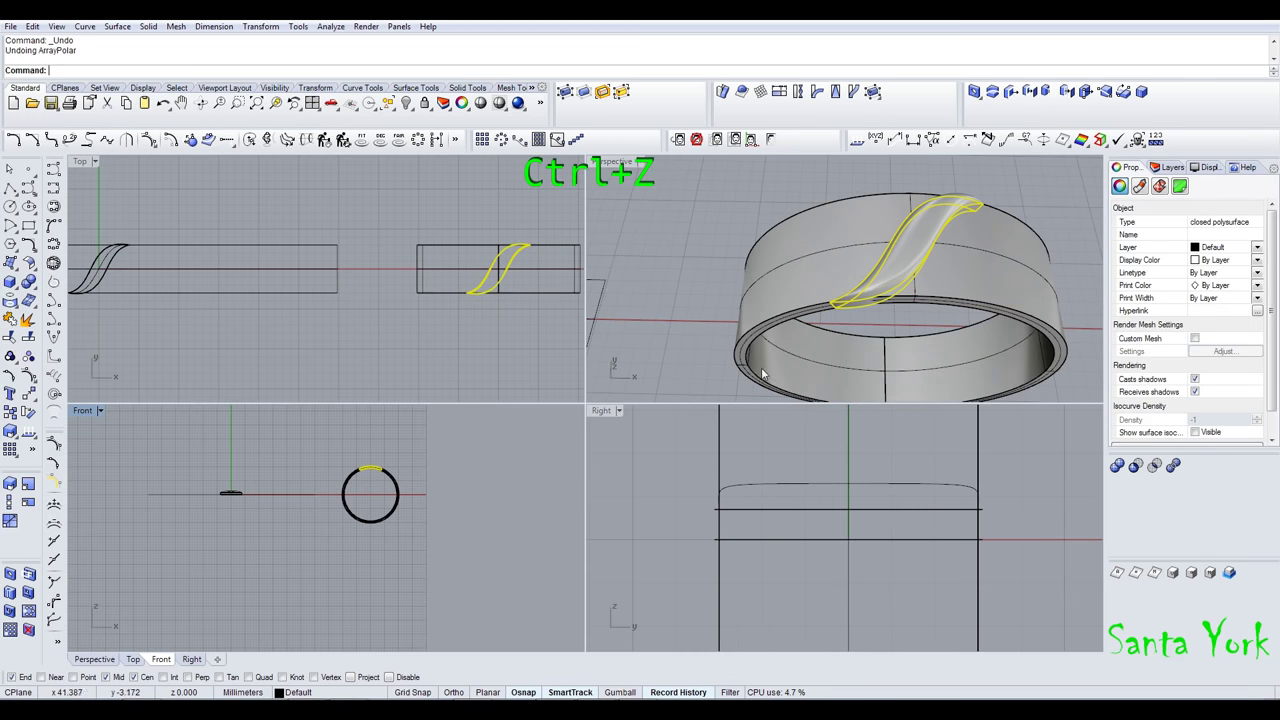
- Polar-array the flowed element around the ring centre in the Front view with 28 items over 360°
{"action": "key", "text": "Return"}
{"action": "left_click", "coordinate": [397, 500]}
{"action": "type", "text": "28"}
{"action": "key", "text": "Return"}
{"action": "key", "text": "Return"}
{"action": "key", "text": "Return"}
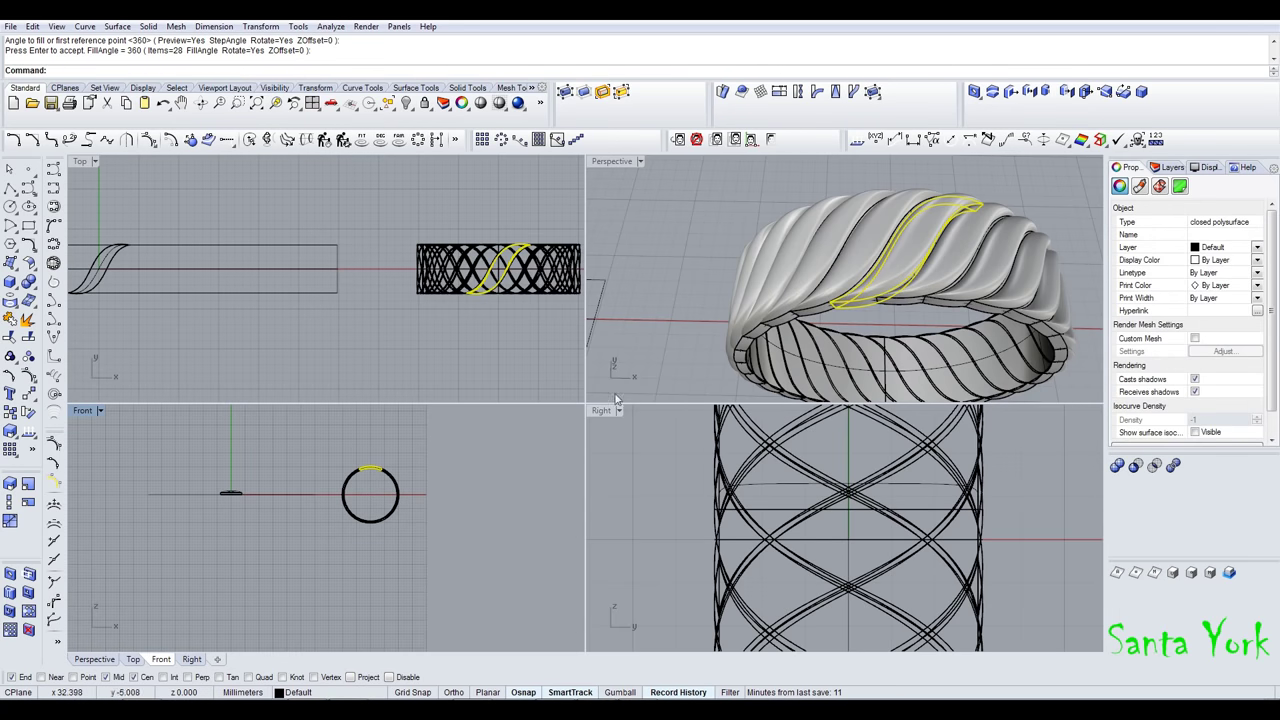
{"action": "left_click", "coordinate": [780, 195]}
{"action": "right_click_drag", "start_coordinate": [785, 205], "coordinate": [681, 279]}
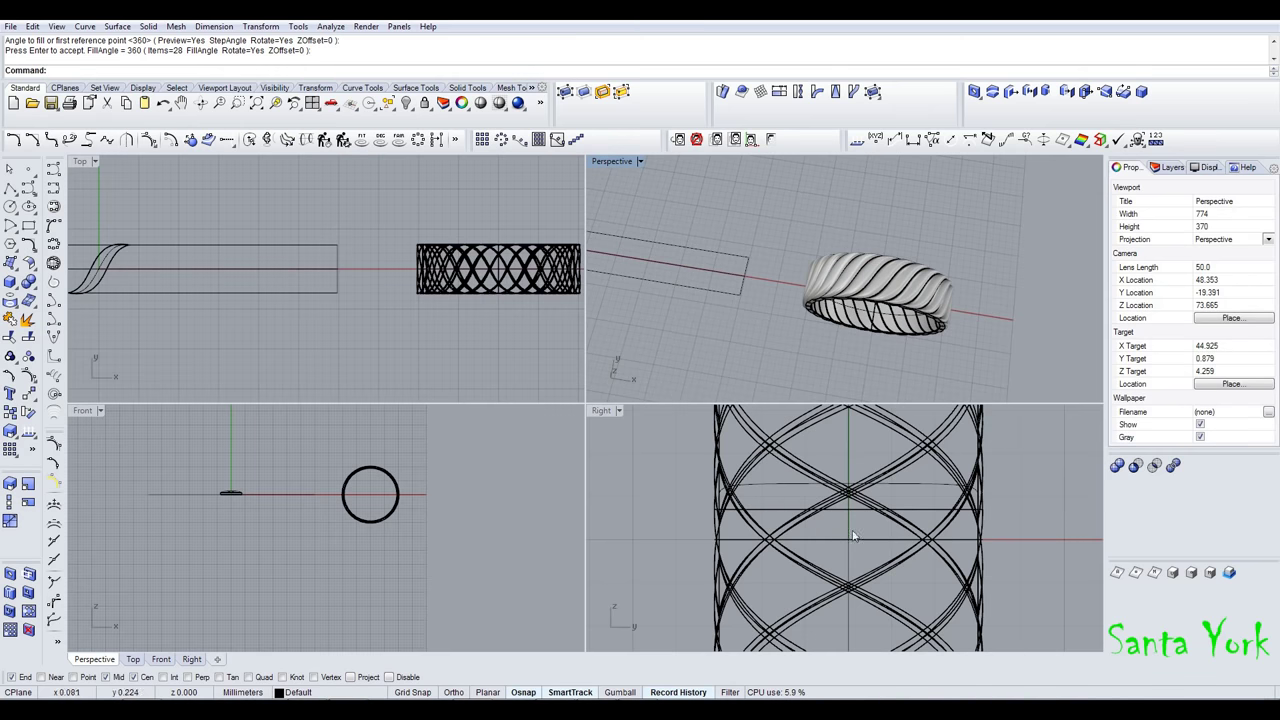
- Select the flat S-shaped solid in the Front view and show its surface isocurves
{"action": "scroll", "coordinate": [226, 492], "scroll_direction": "up", "scroll_amount": 10}
{"action": "left_click", "coordinate": [309, 495]}
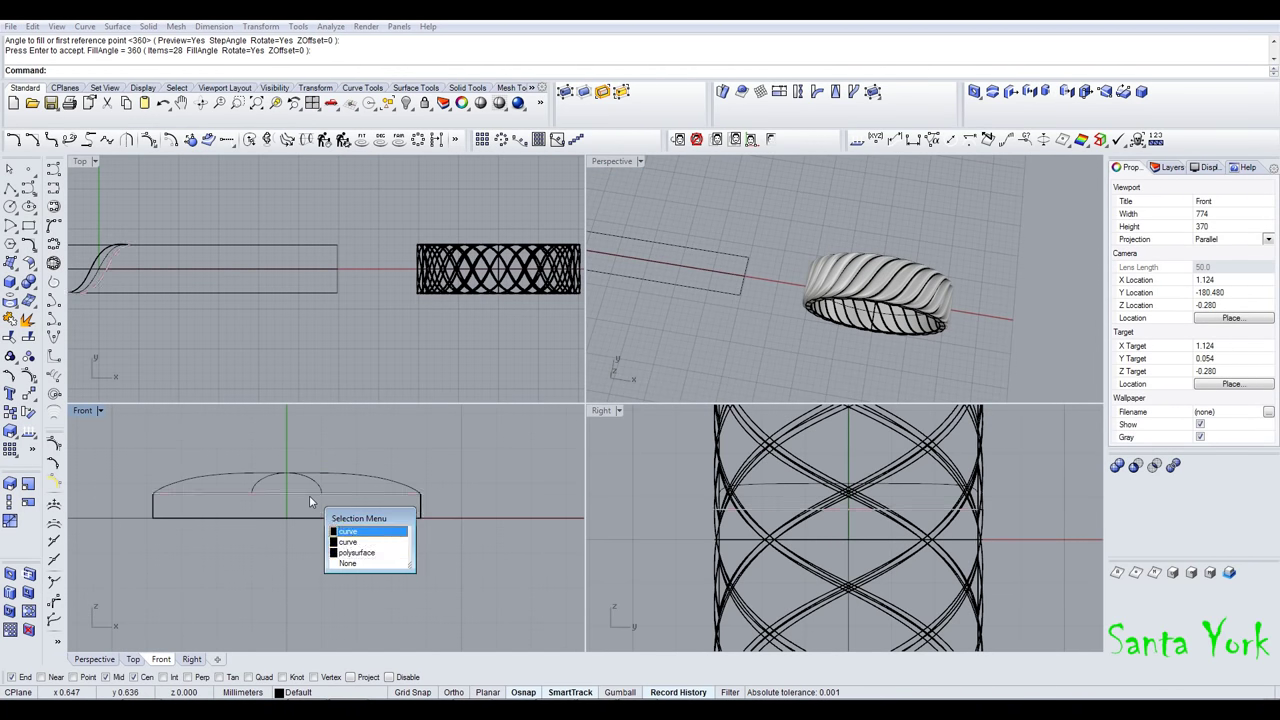
{"action": "left_click", "coordinate": [366, 555]}
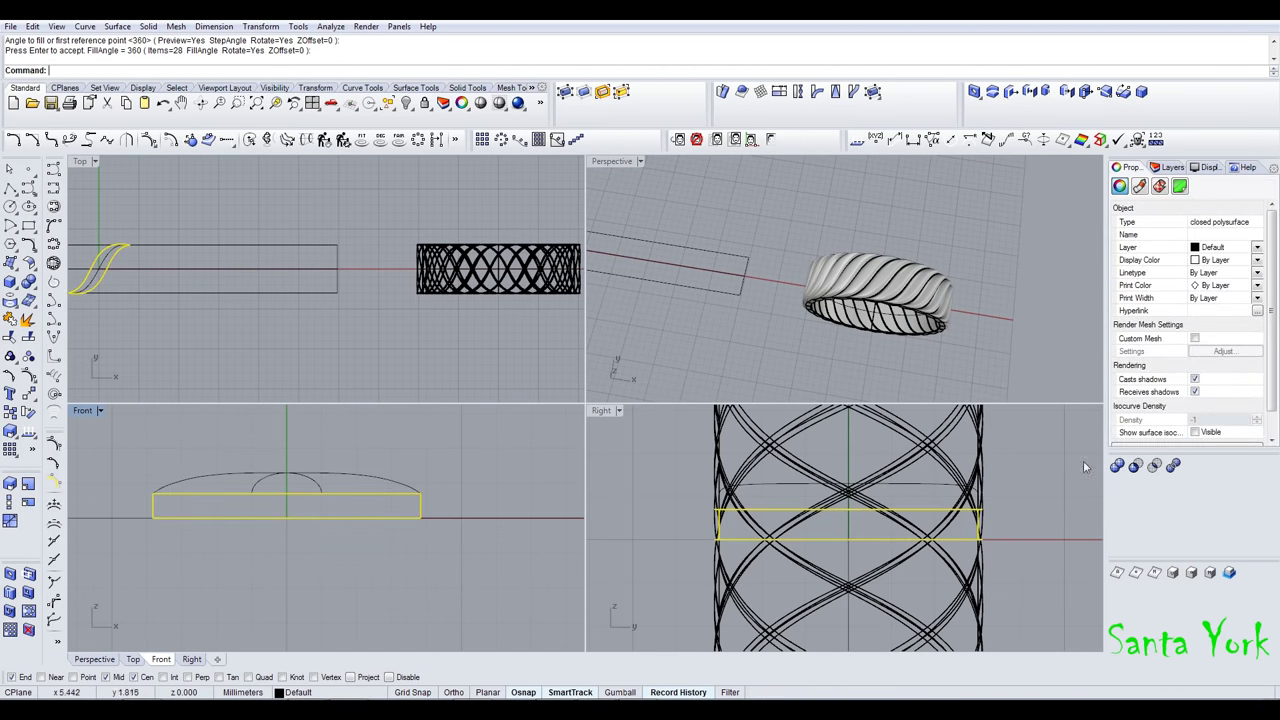
{"action": "left_click", "coordinate": [1195, 432]}
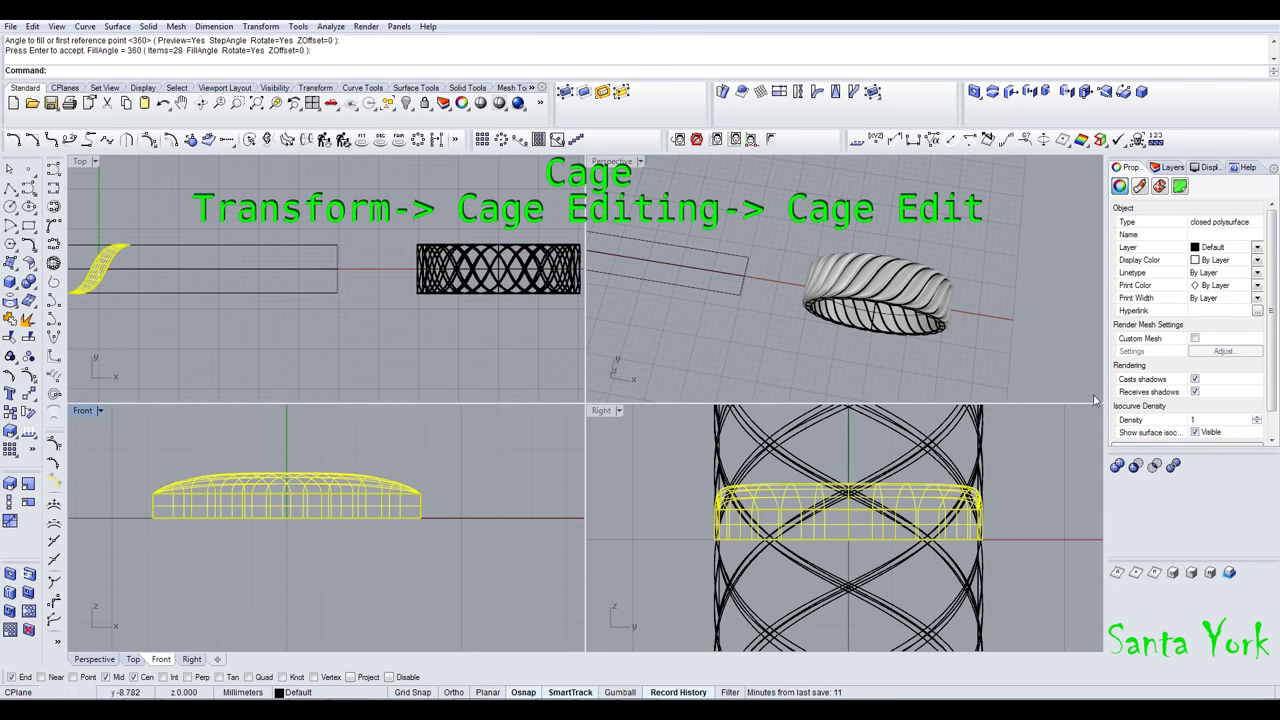
- Cage-edit the flat element with a bounding-box cage in world coordinates, 3 X points and 3 Y points, editing the global region
{"action": "left_click", "coordinate": [566, 92]}
{"action": "left_click", "coordinate": [113, 70]}
{"action": "key", "text": "Return"}
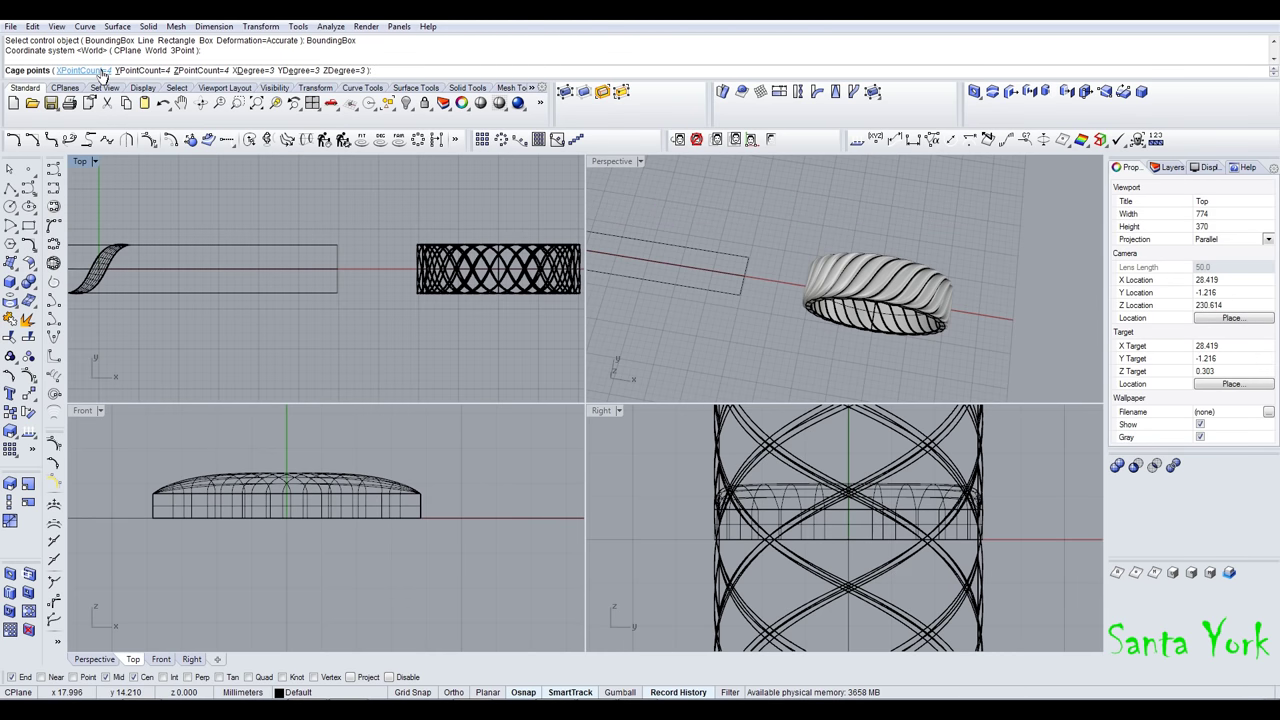
{"action": "left_click", "coordinate": [80, 70]}
{"action": "type", "text": "3"}
{"action": "key", "text": "Return"}
{"action": "left_click", "coordinate": [133, 70]}
{"action": "type", "text": "3"}
{"action": "key", "text": "Return"}
{"action": "key", "text": "Return"}
{"action": "key", "text": "Return"}
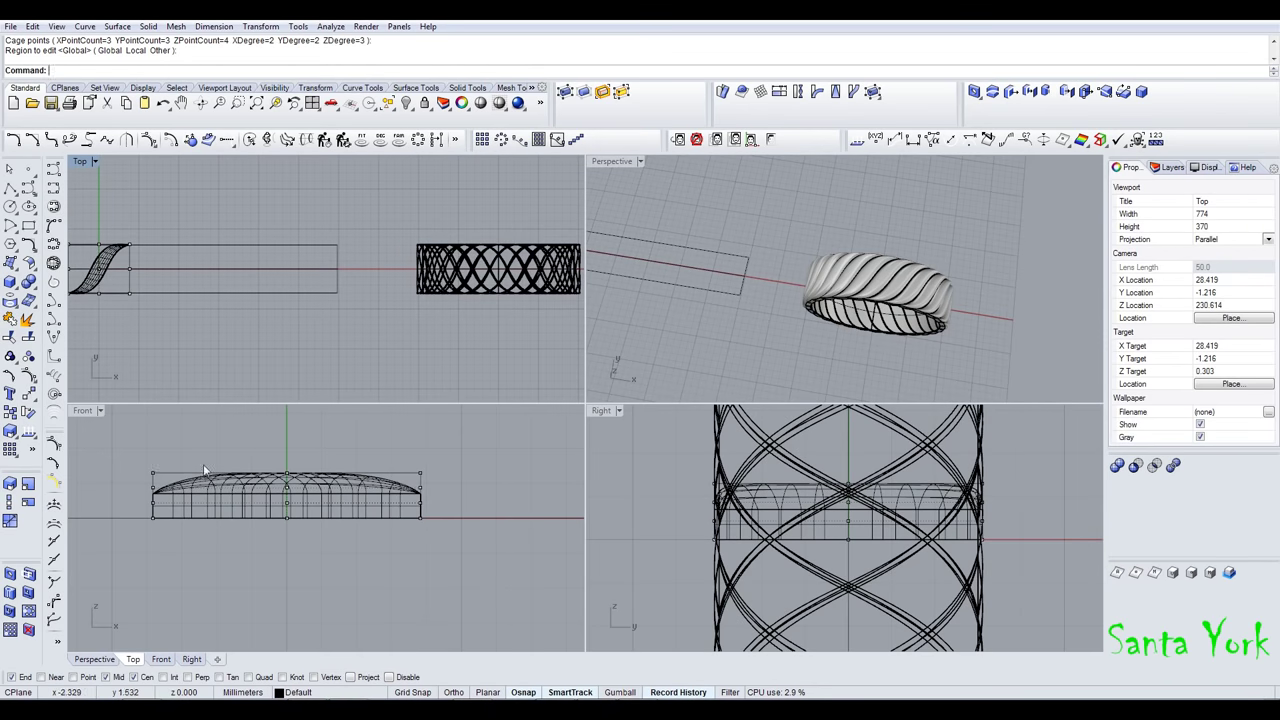
- Select the six cage points in the two upper levels of the cage's middle row along the X axis
{"action": "left_click_drag", "start_coordinate": [255, 457], "coordinate": [313, 497]}
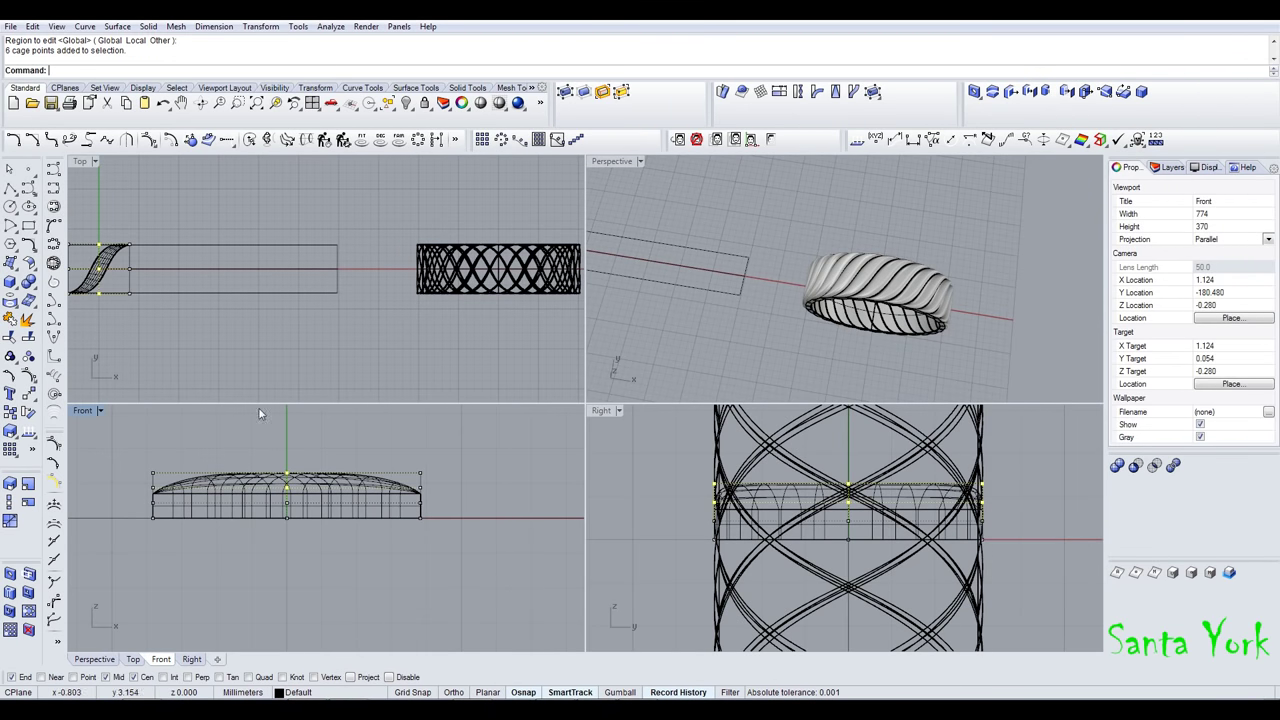
{"action": "right_click_drag", "start_coordinate": [141, 313], "coordinate": [302, 327]}
{"action": "scroll", "coordinate": [268, 287], "scroll_direction": "up", "scroll_amount": 10}
{"action": "left_click_drag", "start_coordinate": [308, 372], "coordinate": [265, 328], "text": "ctrl"}
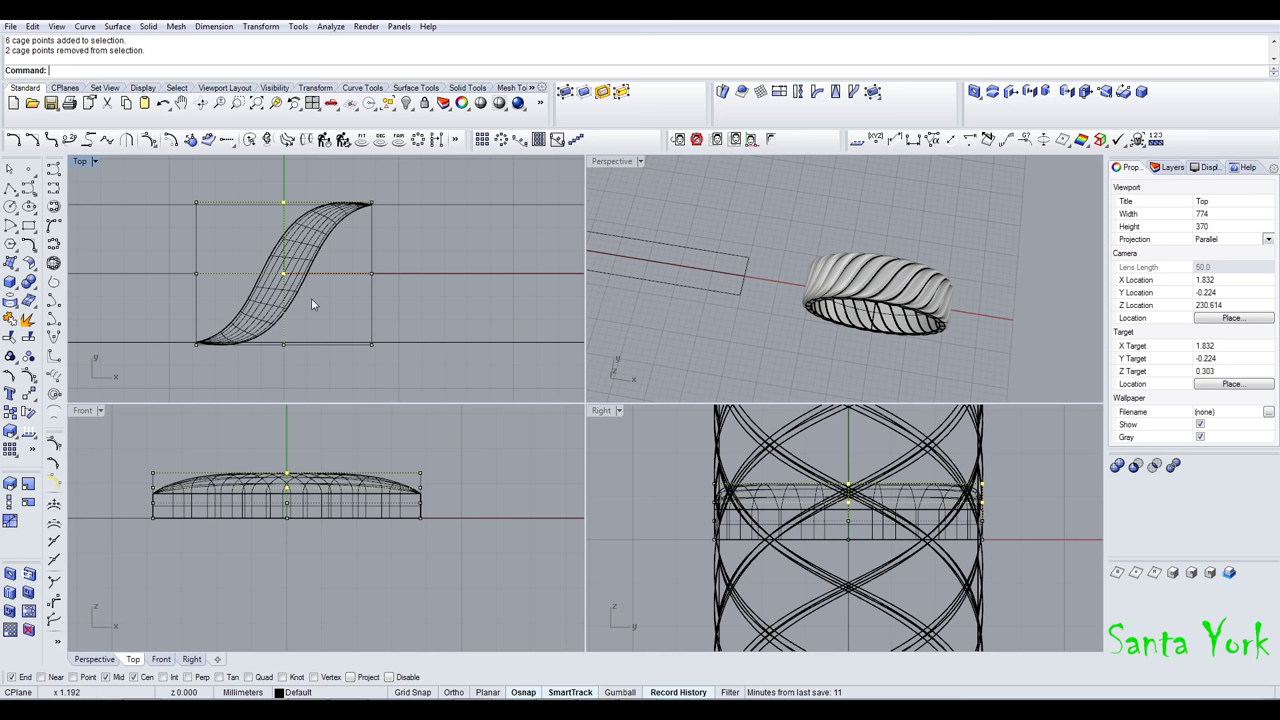
{"action": "left_click_drag", "start_coordinate": [183, 287], "coordinate": [215, 260], "text": "shift"}
{"action": "left_click_drag", "start_coordinate": [349, 307], "coordinate": [396, 258], "text": "shift"}
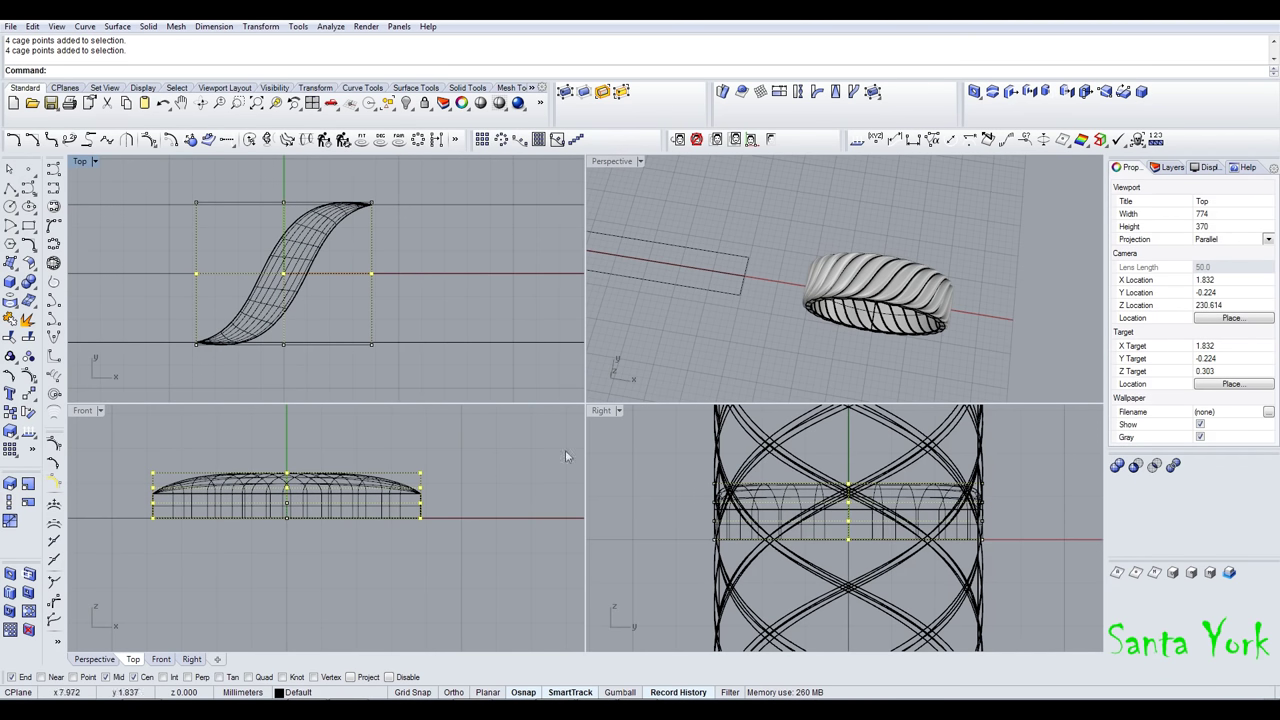
{"action": "scroll", "coordinate": [836, 350], "scroll_direction": "down", "scroll_amount": 10}
{"action": "scroll", "coordinate": [760, 307], "scroll_direction": "up", "scroll_amount": 10}
{"action": "right_click_drag", "start_coordinate": [820, 311], "coordinate": [935, 330]}
{"action": "right_click_drag", "start_coordinate": [935, 330], "coordinate": [847, 249], "text": "shift"}
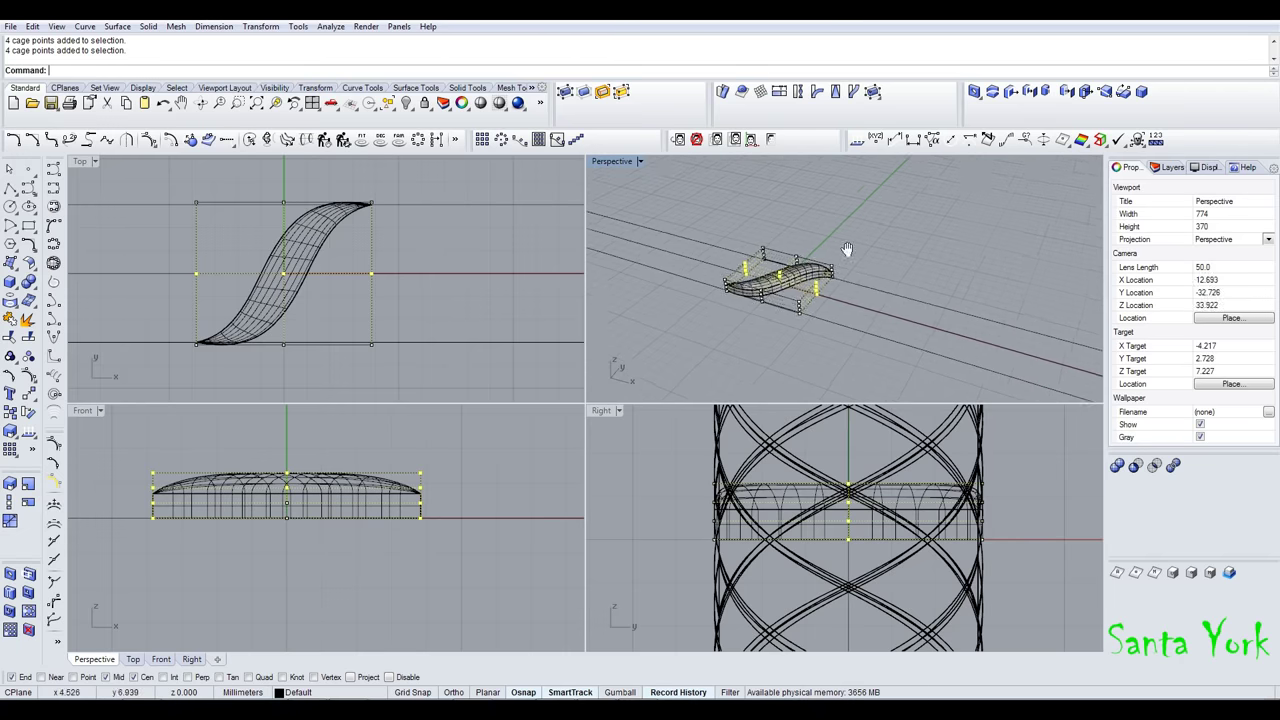
{"action": "scroll", "coordinate": [778, 297], "scroll_direction": "up", "scroll_amount": 9}
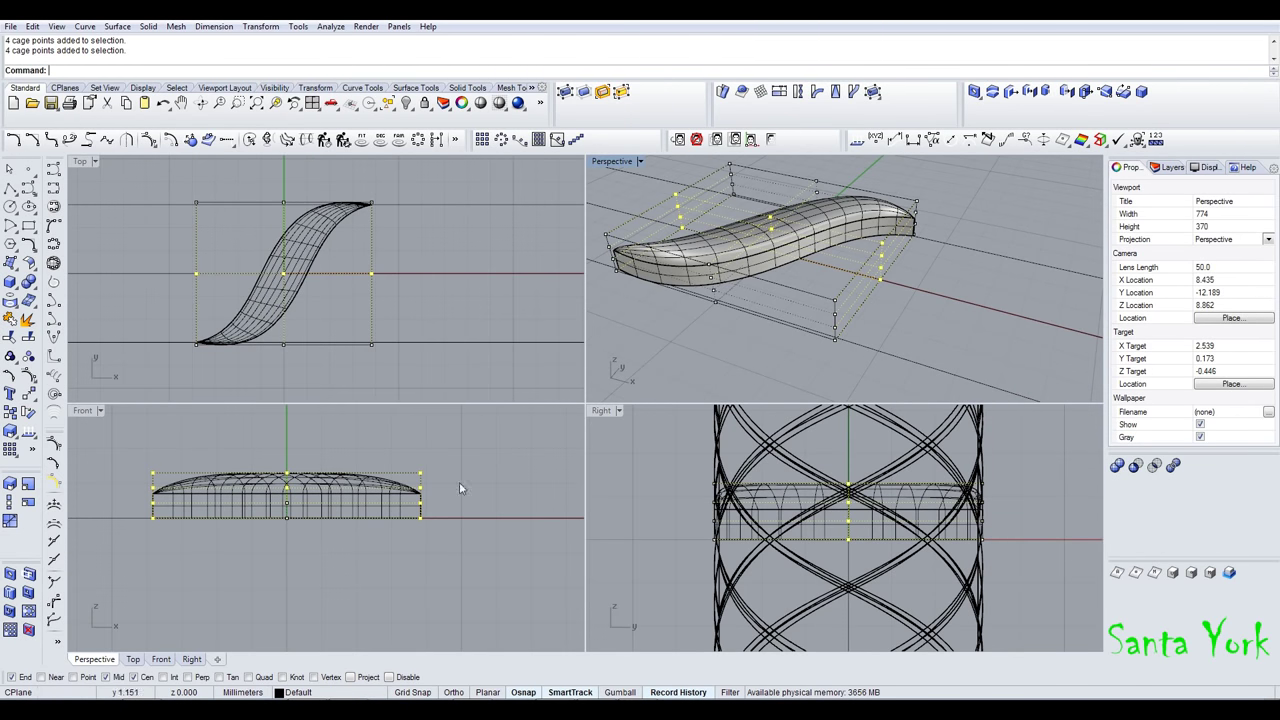
{"action": "left_click_drag", "start_coordinate": [459, 482], "coordinate": [410, 525], "text": "ctrl"}
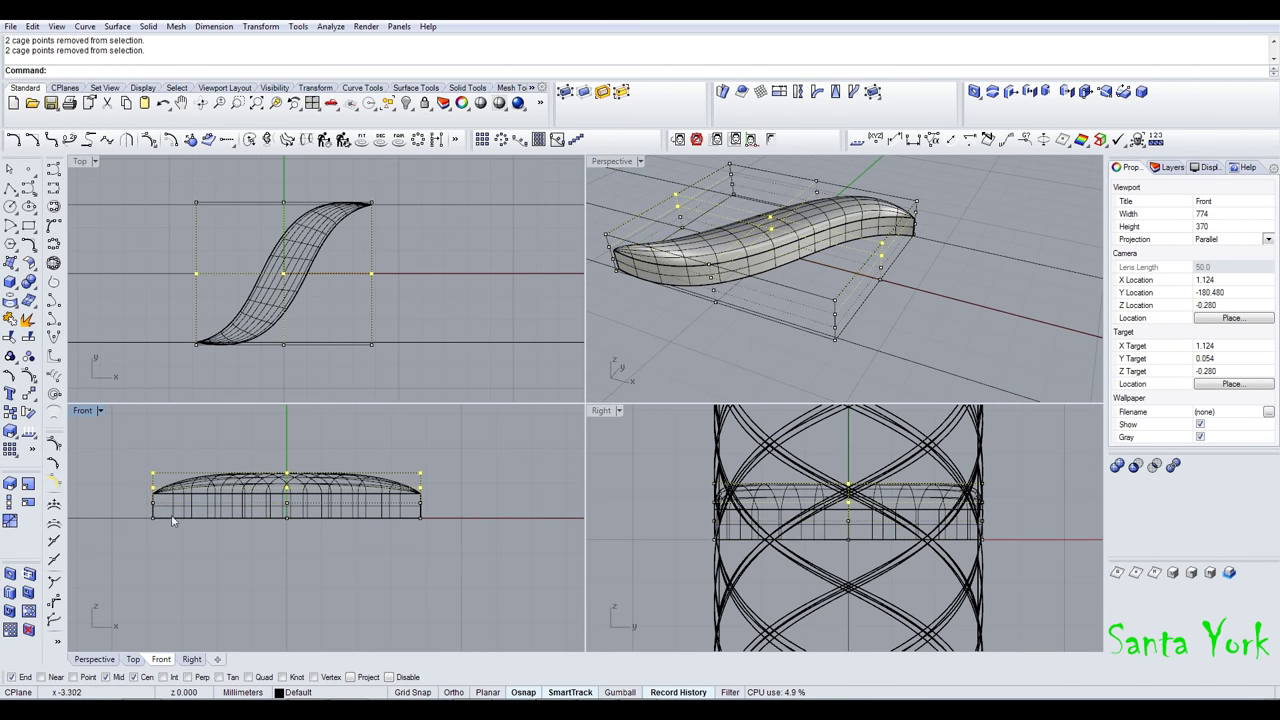
- Try a vertical Scale 1-D of the selected cage points from the element's pointed end, and undo it
{"action": "left_click", "coordinate": [10, 502]}
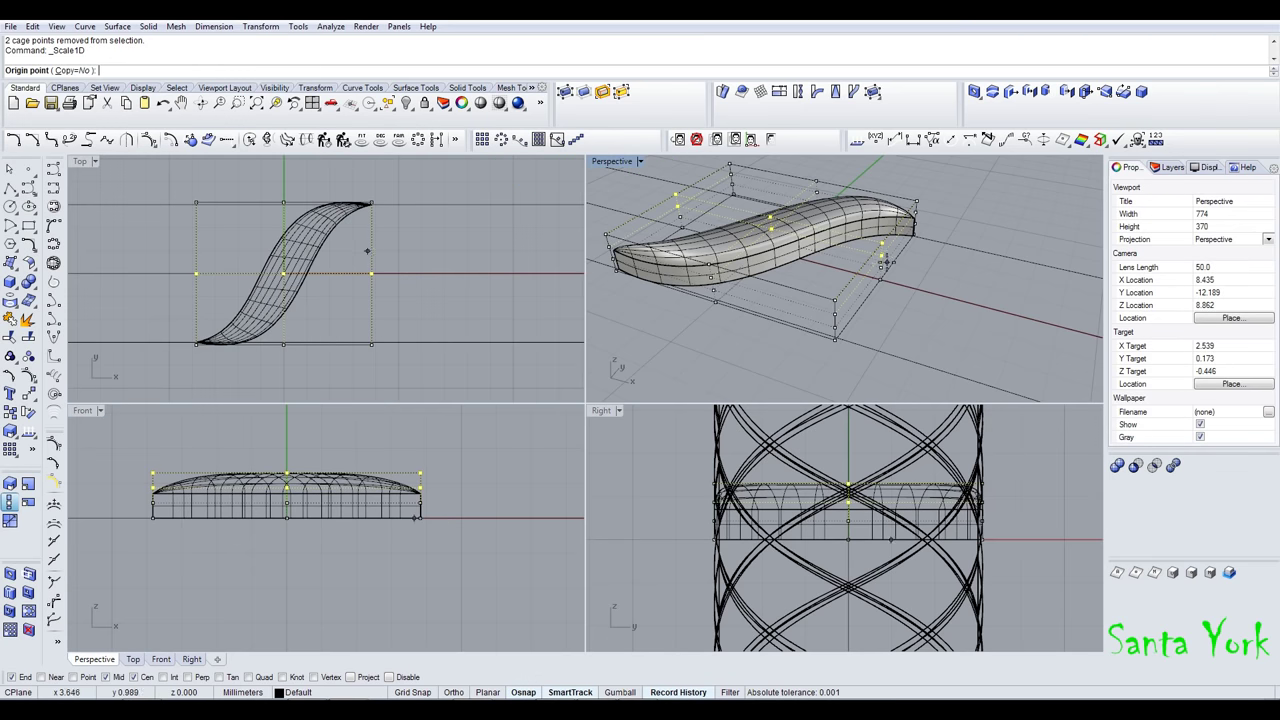
{"action": "scroll", "coordinate": [435, 488], "scroll_direction": "up", "scroll_amount": 4}
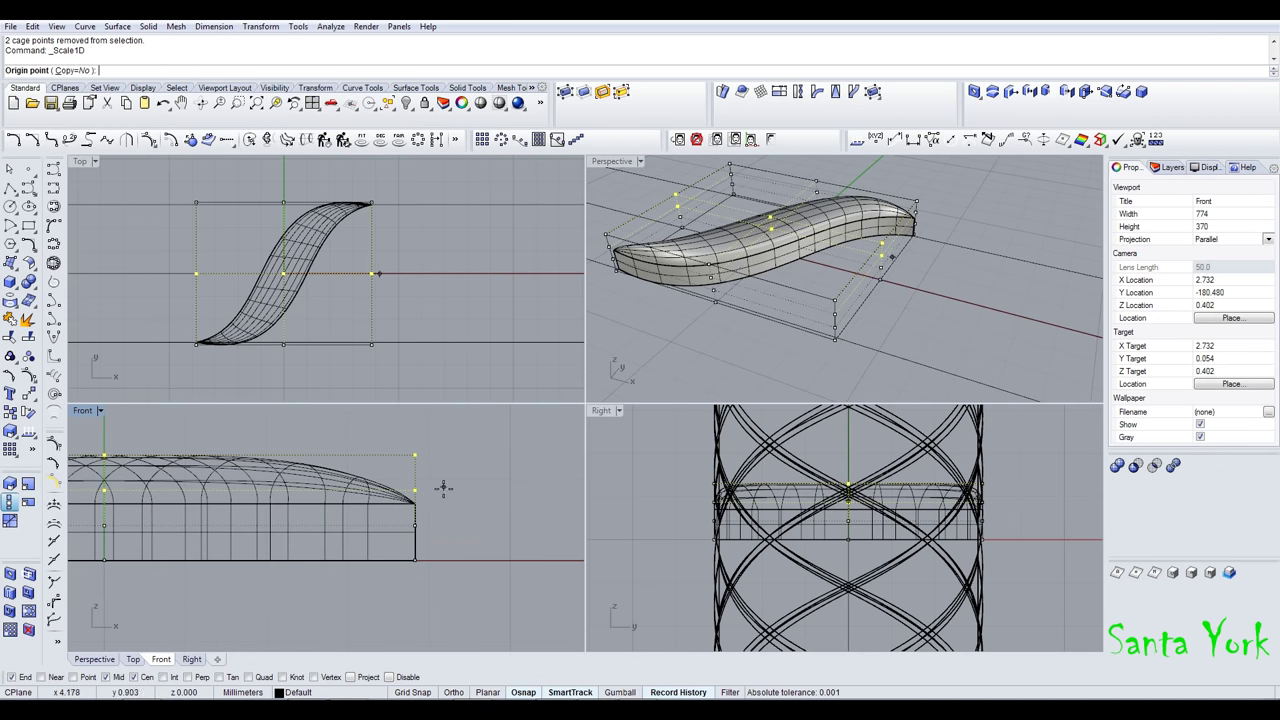
{"action": "left_click", "coordinate": [421, 498]}
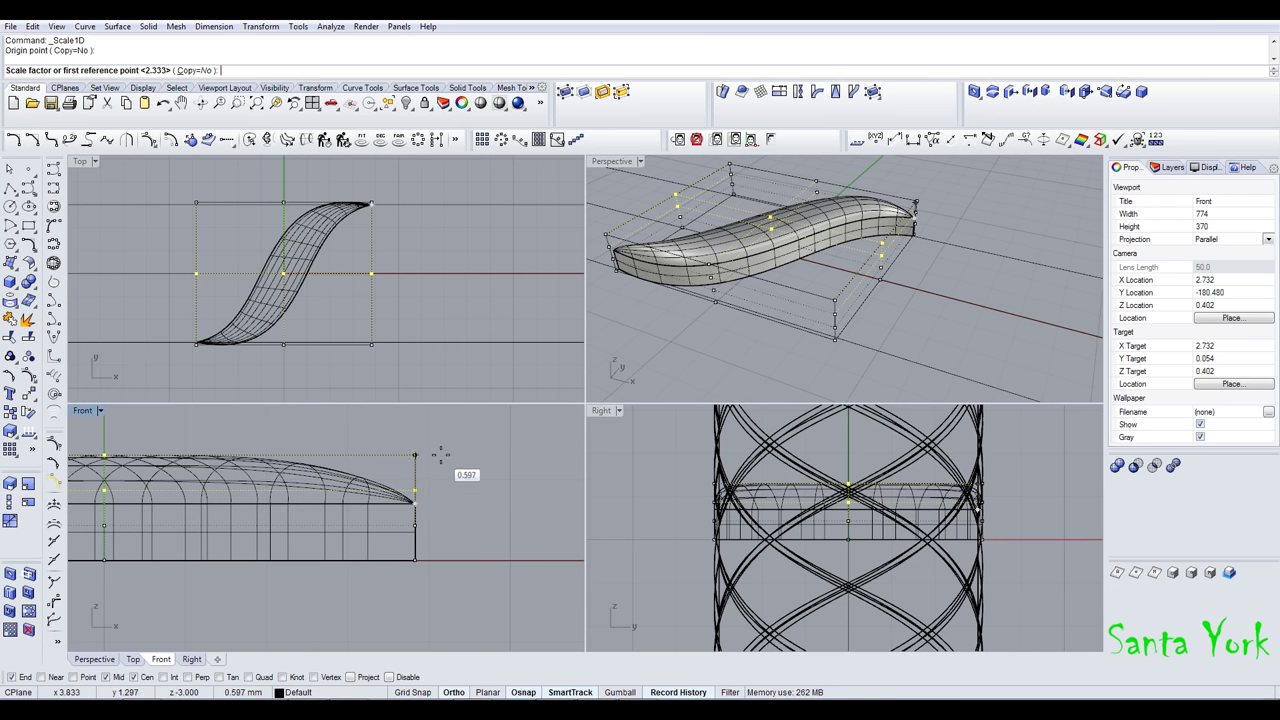
{"action": "left_click", "coordinate": [920, 201]}
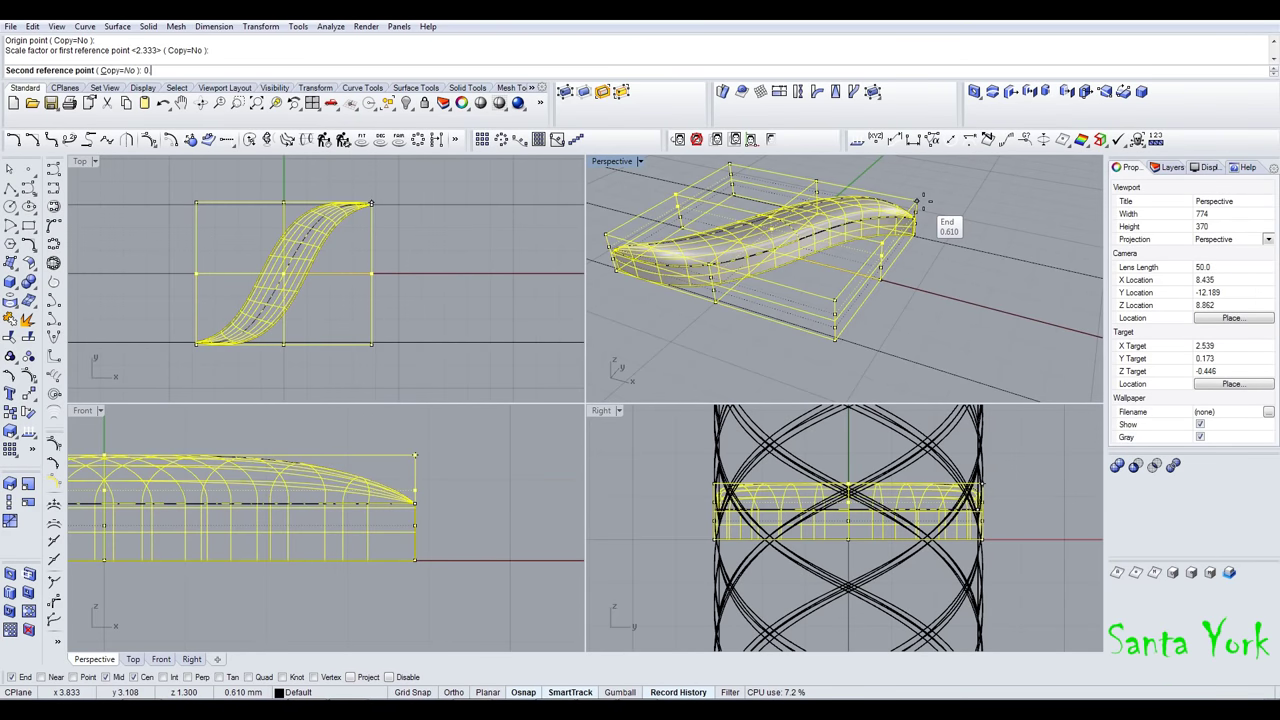
{"action": "key", "text": "Return"}
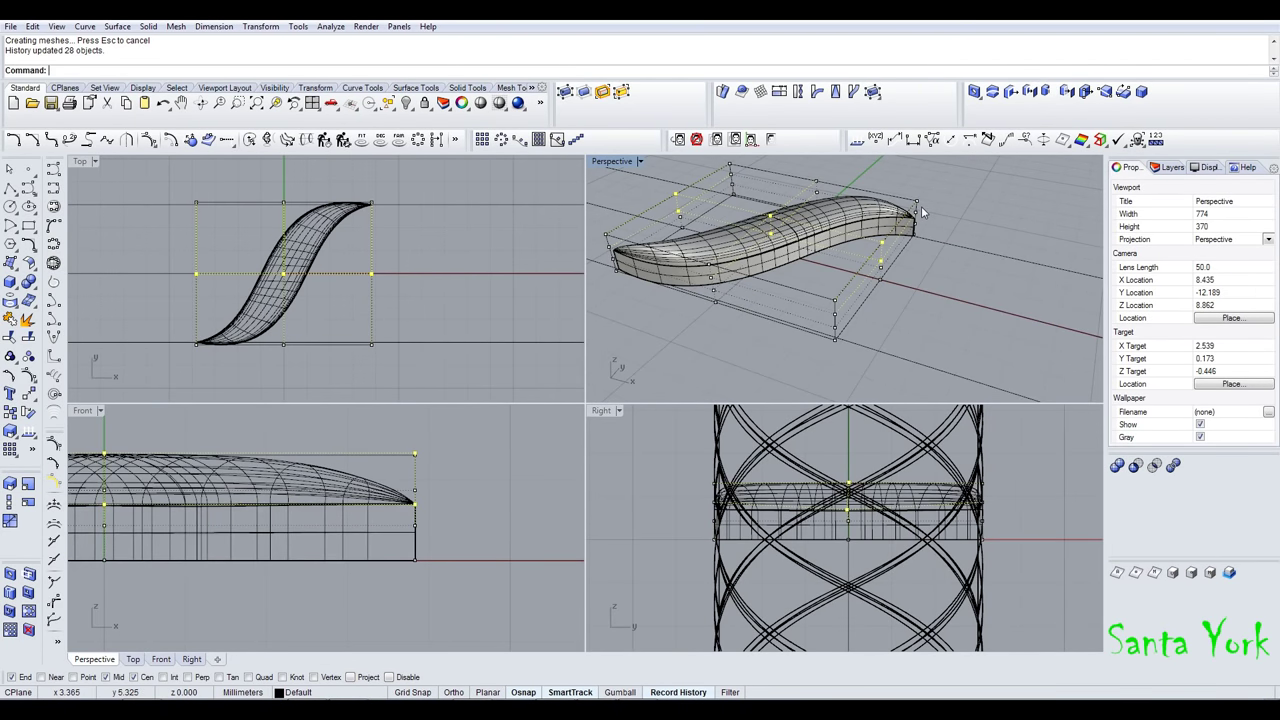
{"action": "key", "text": "ctrl+z"}
- Scale the selected cage points vertically in one direction from the element's pointed end by a factor of about 1.85
{"action": "key", "text": "Return"}
{"action": "left_click", "coordinate": [920, 201]}
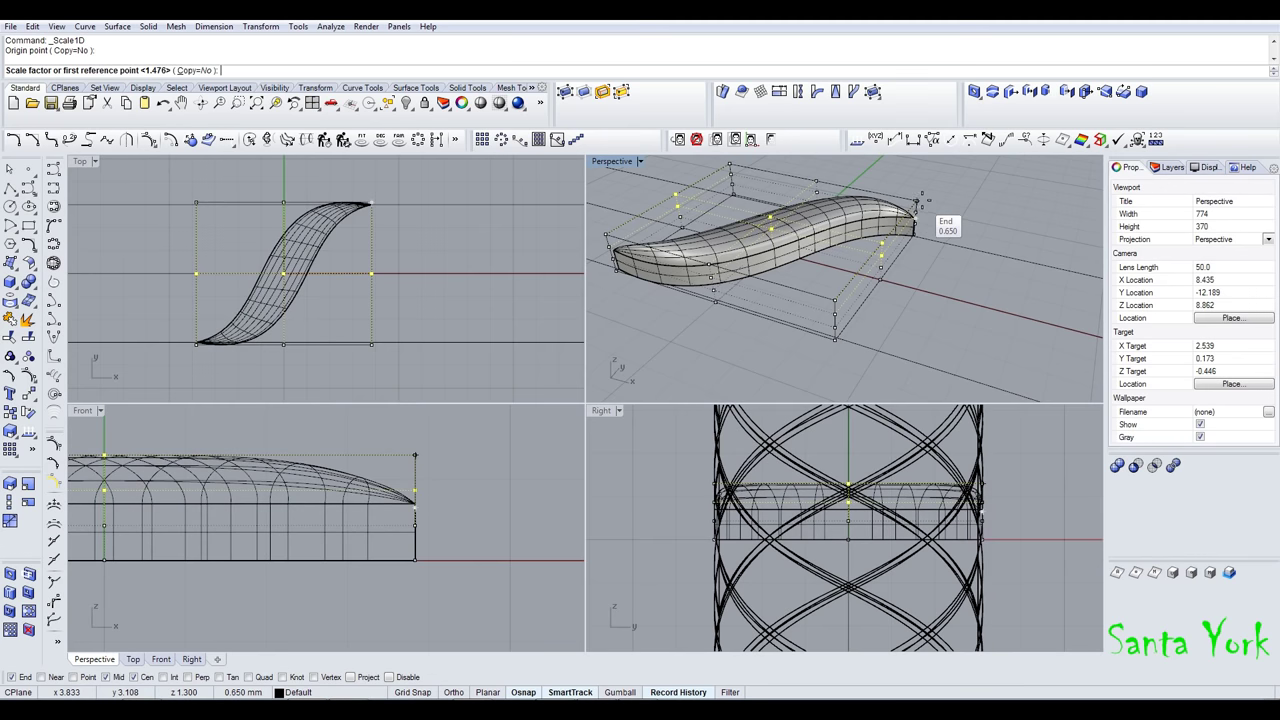
{"action": "left_click", "coordinate": [921, 197]}
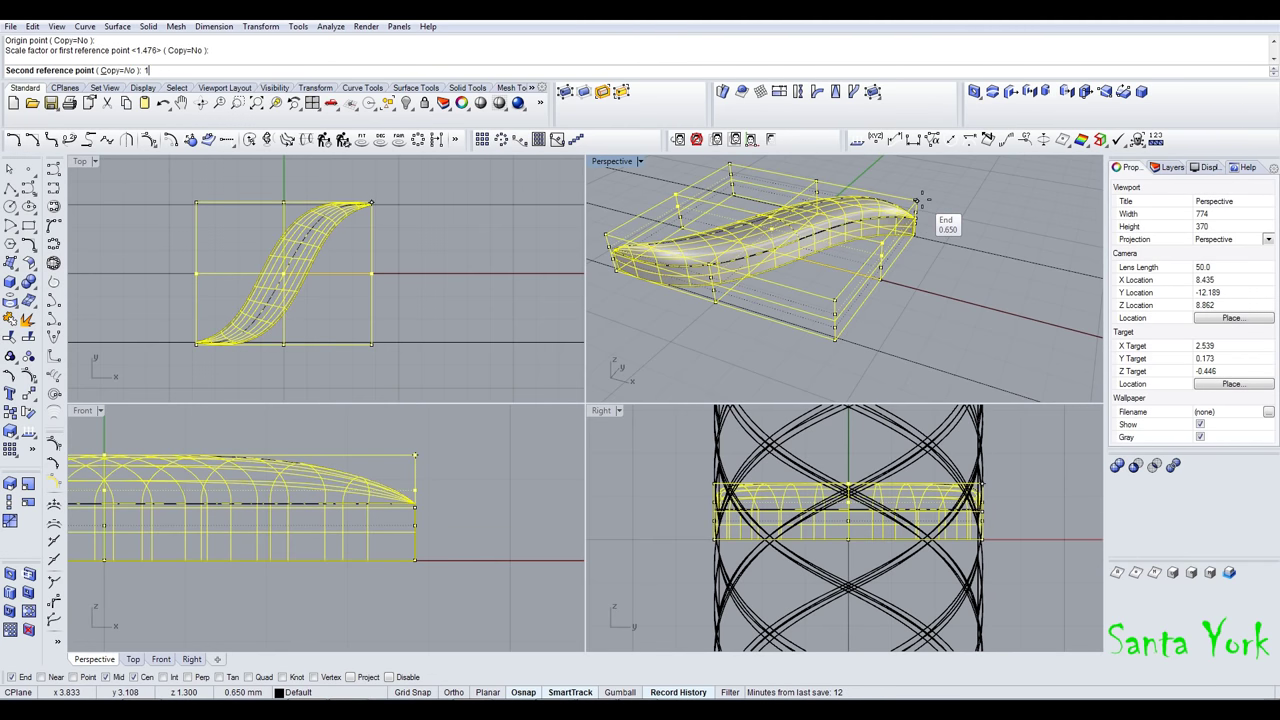
{"action": "key", "text": "Return"}
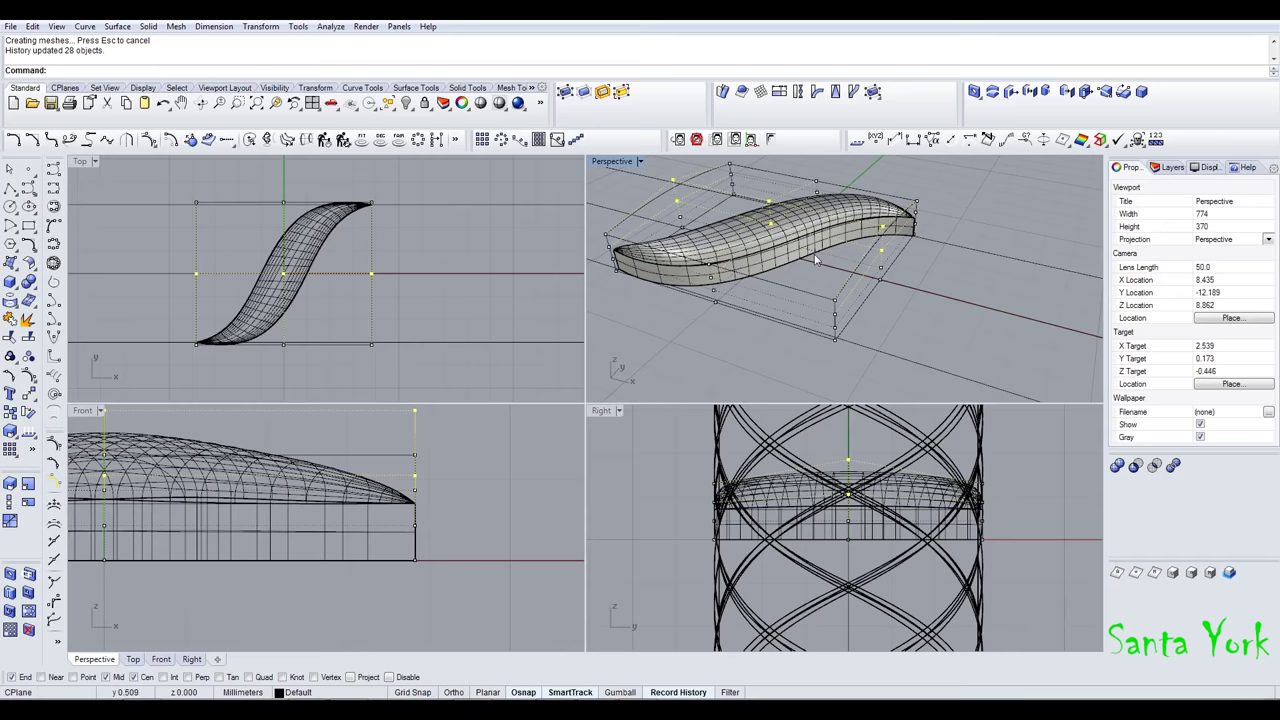
- Compare the arrayed ring before and after the cage scaling by undoing and redoing it
{"action": "scroll", "coordinate": [745, 311], "scroll_direction": "down", "scroll_amount": 8}
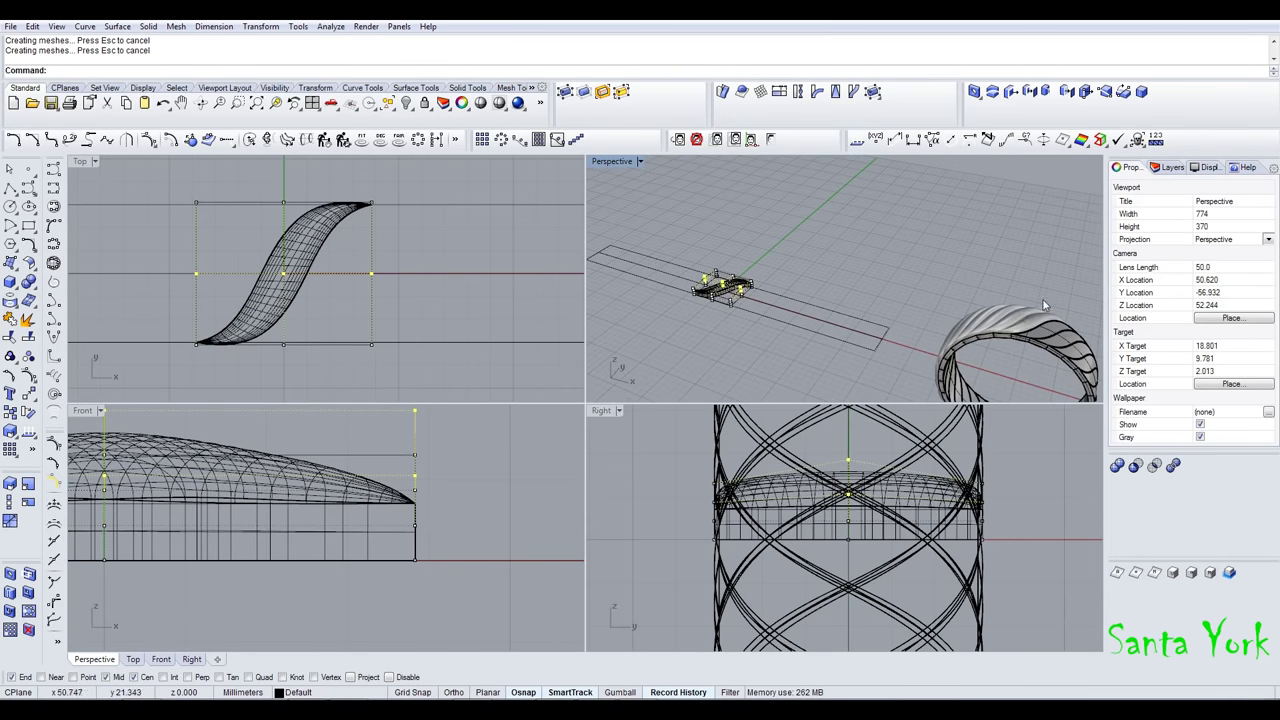
{"action": "key", "text": "Escape"}
{"action": "scroll", "coordinate": [945, 250], "scroll_direction": "up", "scroll_amount": 4}
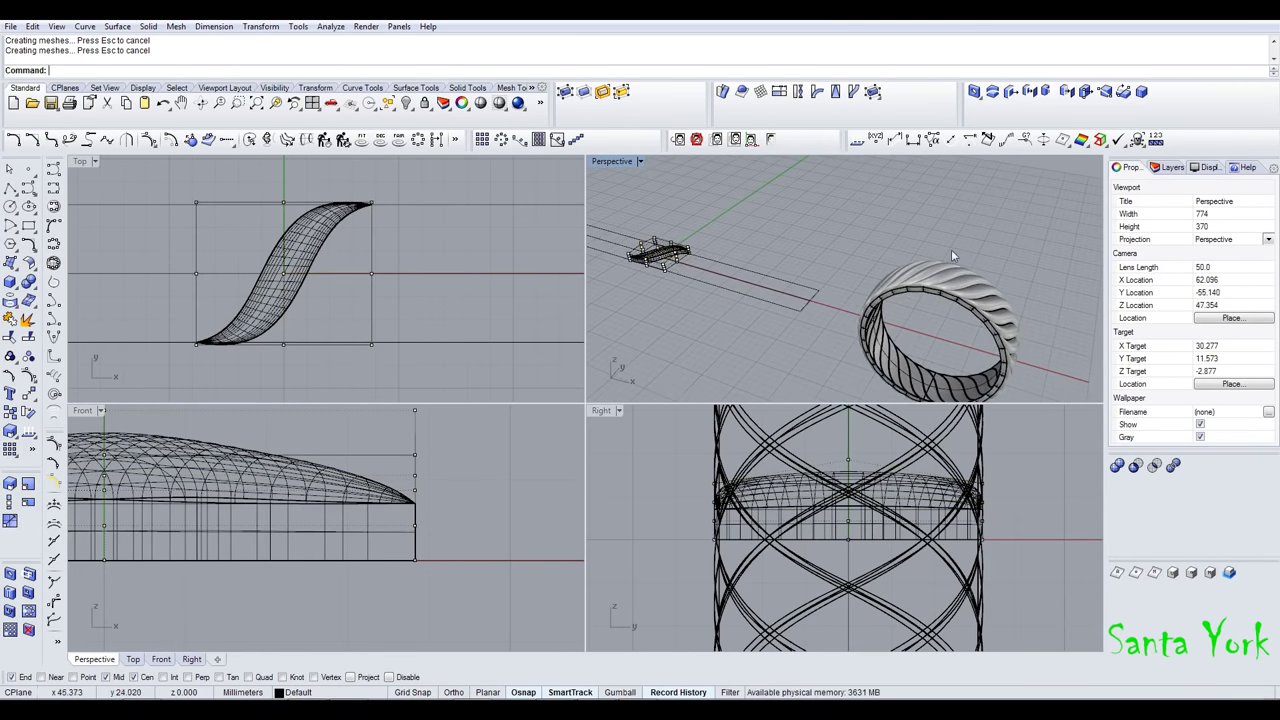
{"action": "key", "text": "ctrl+z"}
{"action": "right_click_drag", "start_coordinate": [948, 253], "coordinate": [940, 298]}
{"action": "key", "text": "ctrl+y"}
{"action": "scroll", "coordinate": [897, 286], "scroll_direction": "down", "scroll_amount": 4}
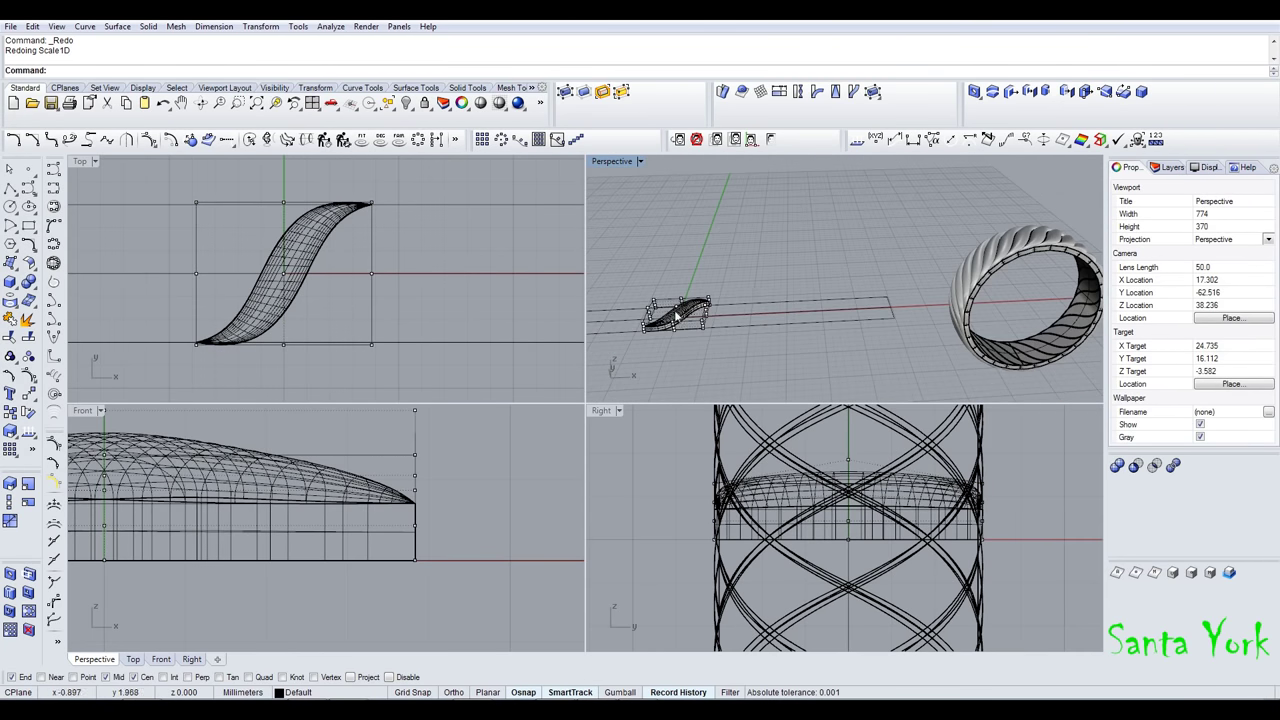
- Scale the six upper middle-row cage points vertically from the element's pointed end to 1.6, snapping only to End and Point
{"action": "scroll", "coordinate": [676, 316], "scroll_direction": "up", "scroll_amount": 3}
{"action": "scroll", "coordinate": [803, 508], "scroll_direction": "up", "scroll_amount": 4}
{"action": "left_click_drag", "start_coordinate": [828, 466], "coordinate": [847, 548]}
{"action": "left_click", "coordinate": [10, 502]}
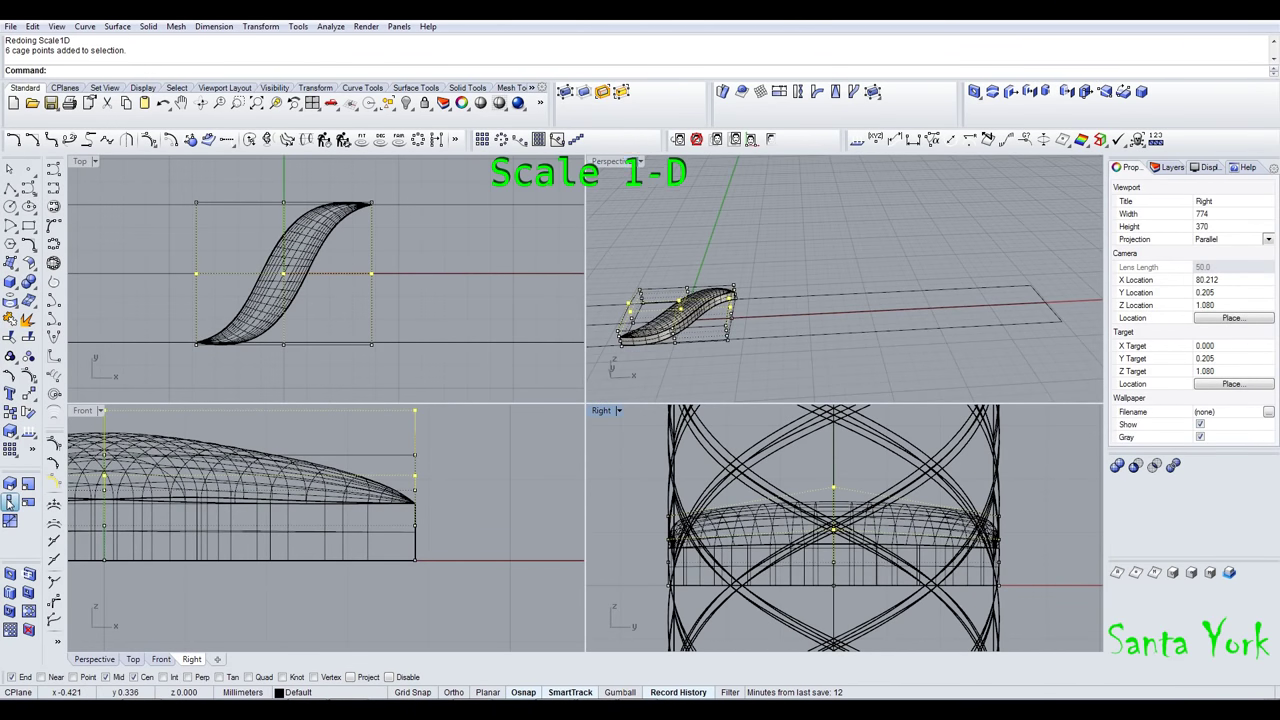
{"action": "scroll", "coordinate": [758, 270], "scroll_direction": "up", "scroll_amount": 5}
{"action": "right_click_drag", "start_coordinate": [739, 276], "coordinate": [770, 254], "text": "shift"}
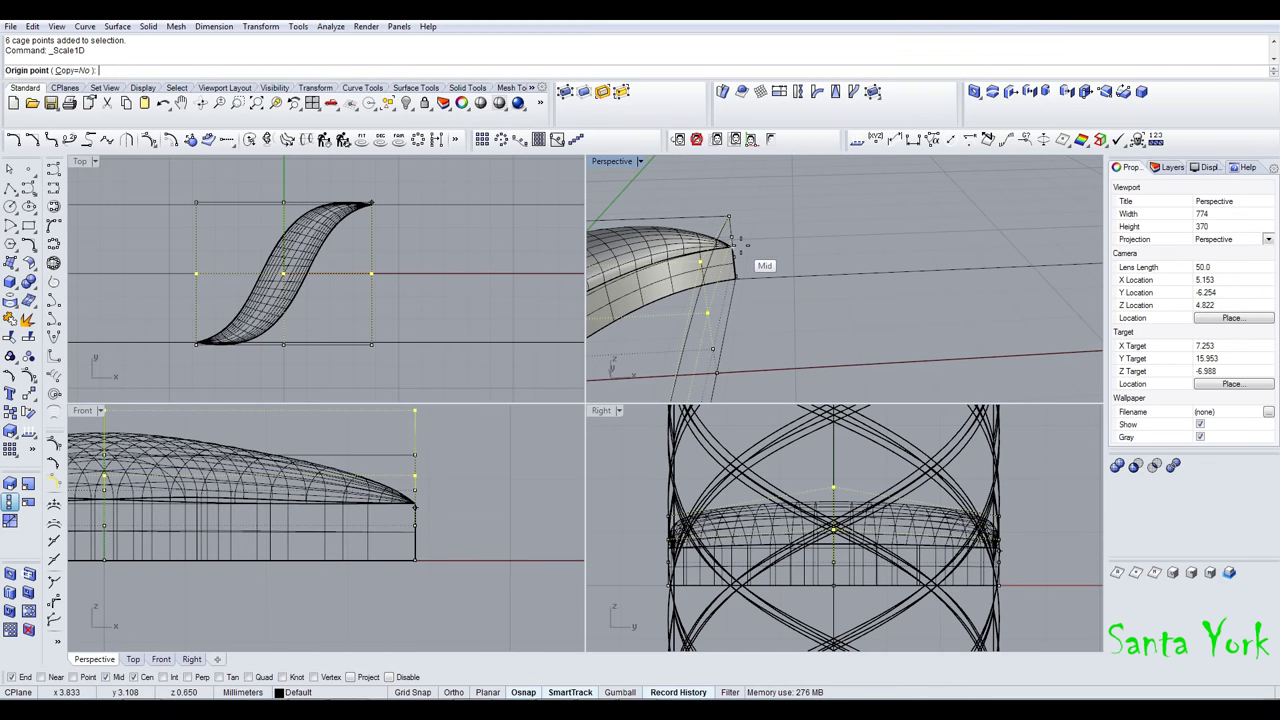
{"action": "left_click", "coordinate": [738, 244]}
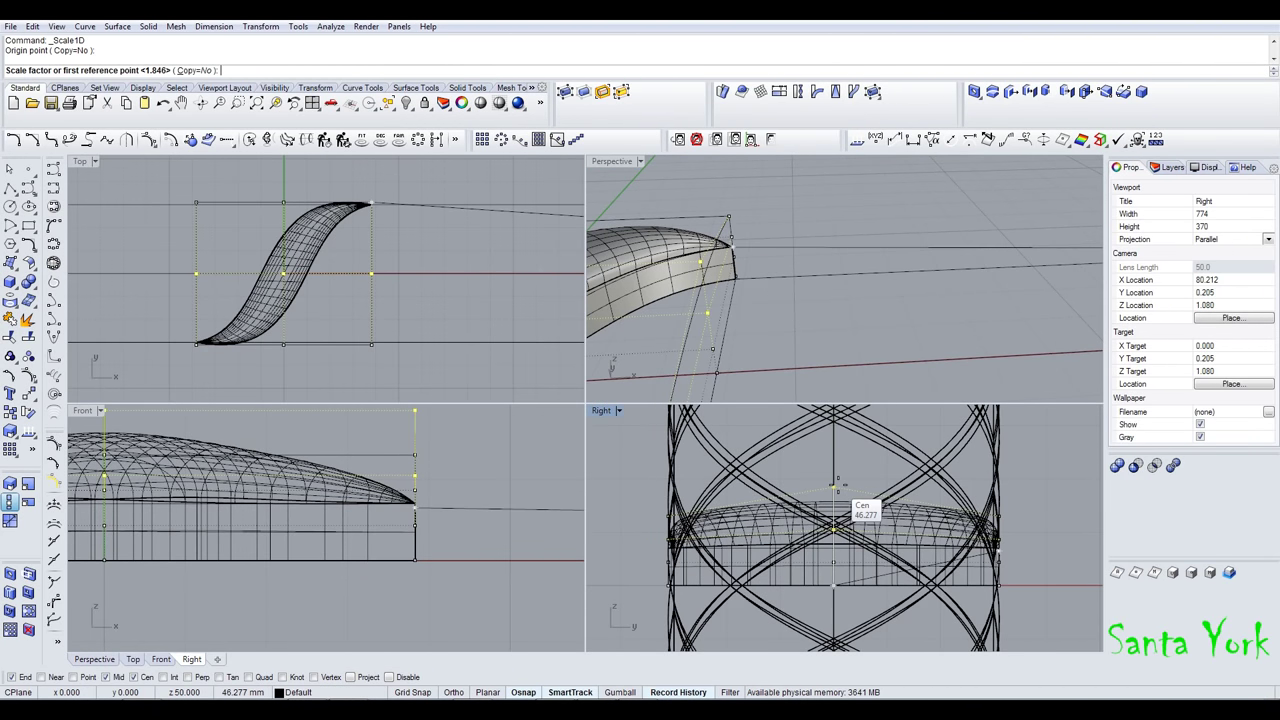
{"action": "right_click", "coordinate": [24, 683]}
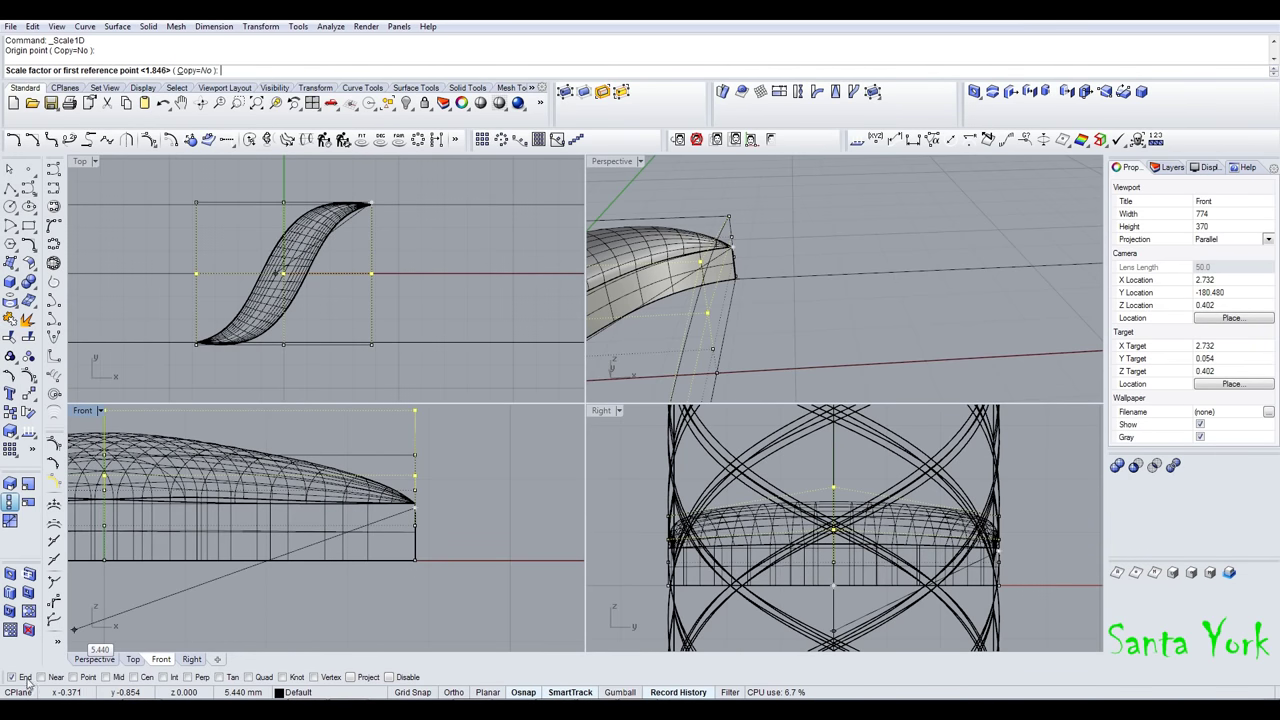
{"action": "left_click", "coordinate": [80, 677]}
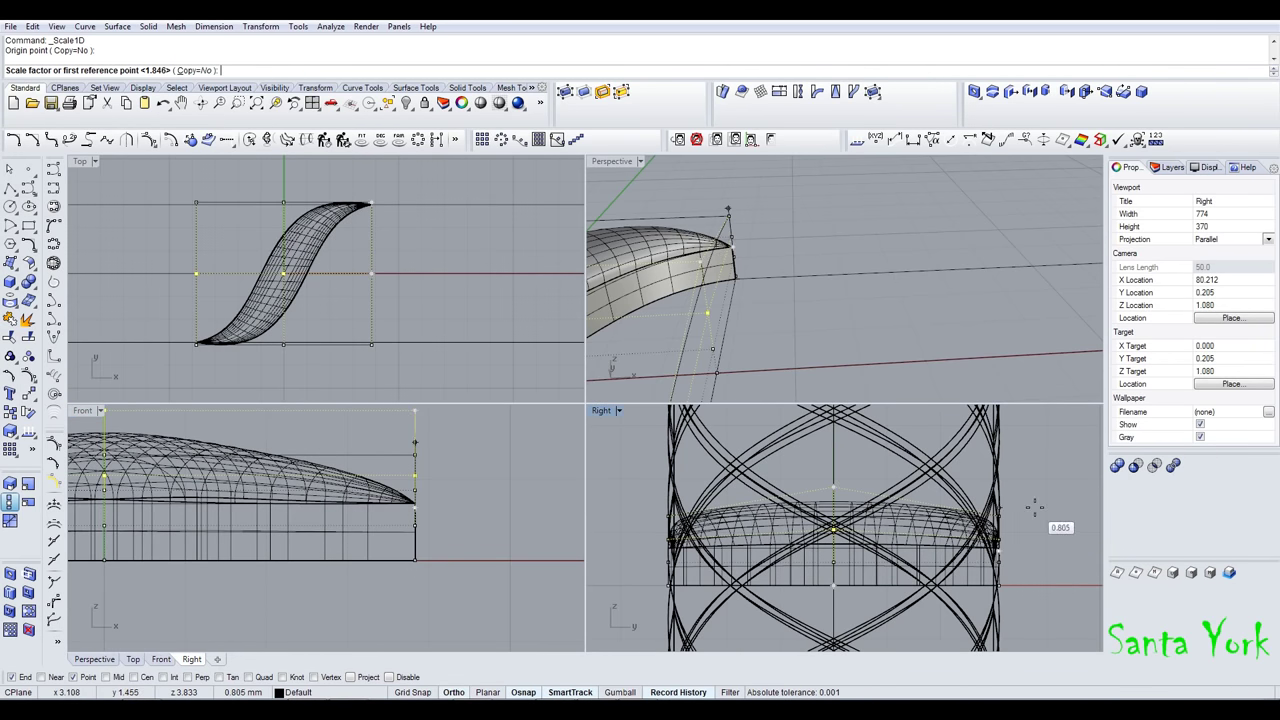
{"action": "left_click", "coordinate": [1004, 485]}
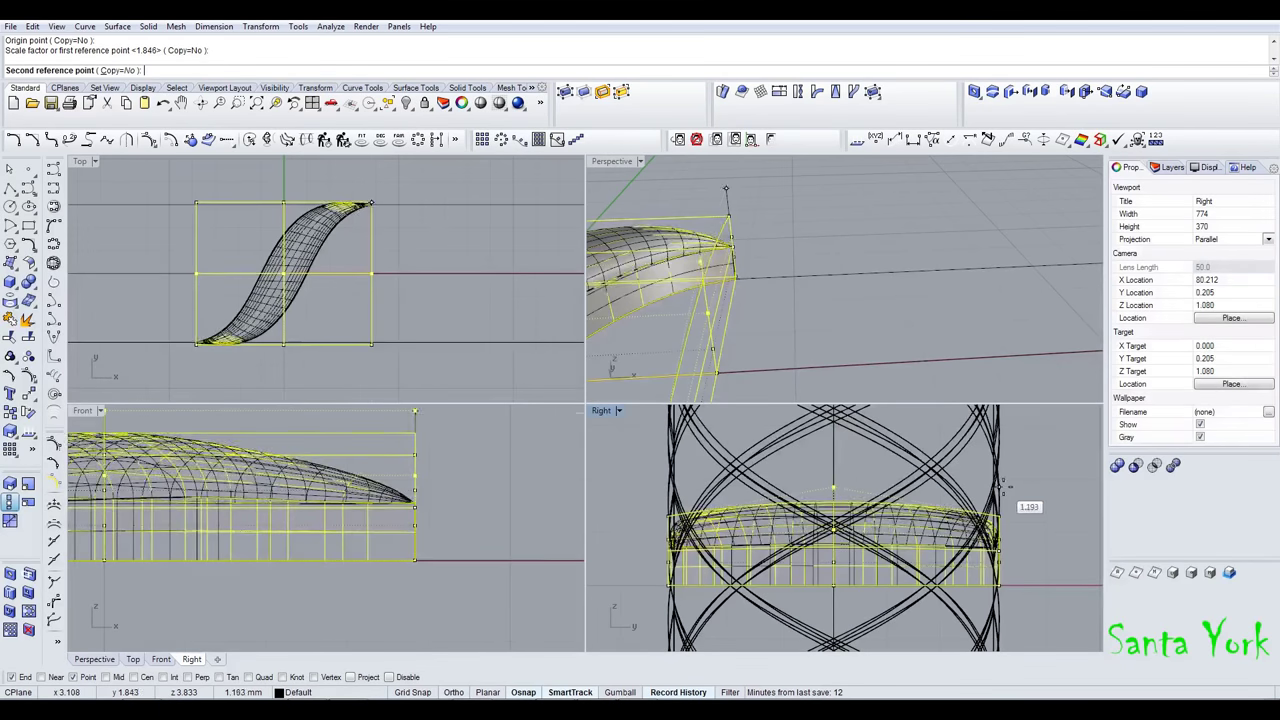
{"action": "type", "text": "1.6"}
{"action": "key", "text": "Return"}
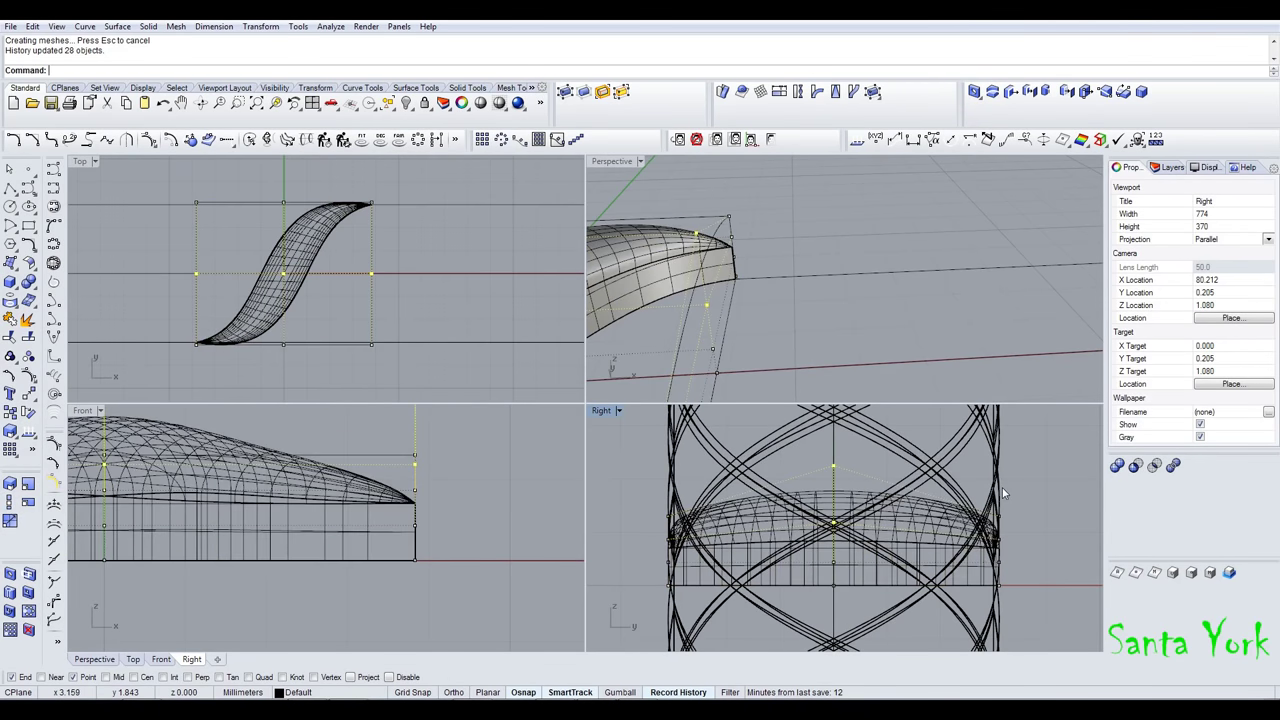
- Undo and redo the 1.6 scaling to compare how strongly the ring's ridges bulge
{"action": "scroll", "coordinate": [755, 290], "scroll_direction": "down", "scroll_amount": 12}
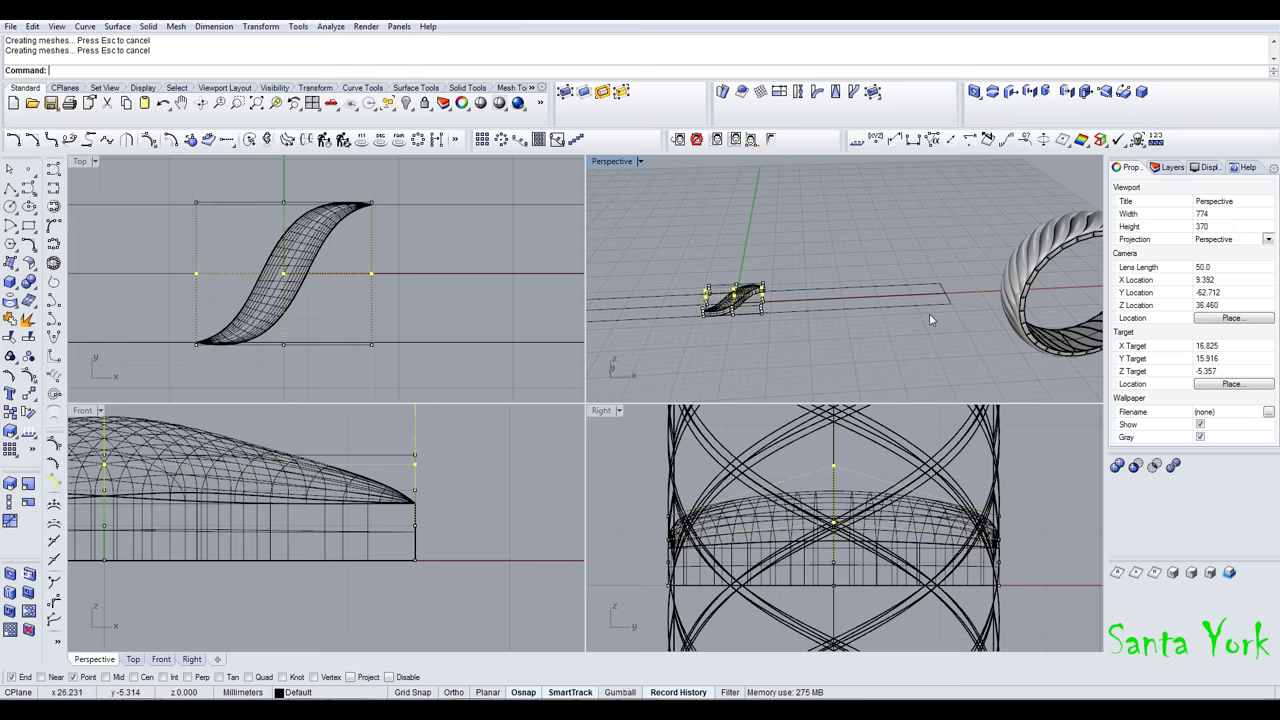
{"action": "right_click_drag", "start_coordinate": [998, 308], "coordinate": [867, 303], "text": "shift"}
{"action": "scroll", "coordinate": [945, 250], "scroll_direction": "up", "scroll_amount": 3}
{"action": "key", "text": "ctrl+z"}
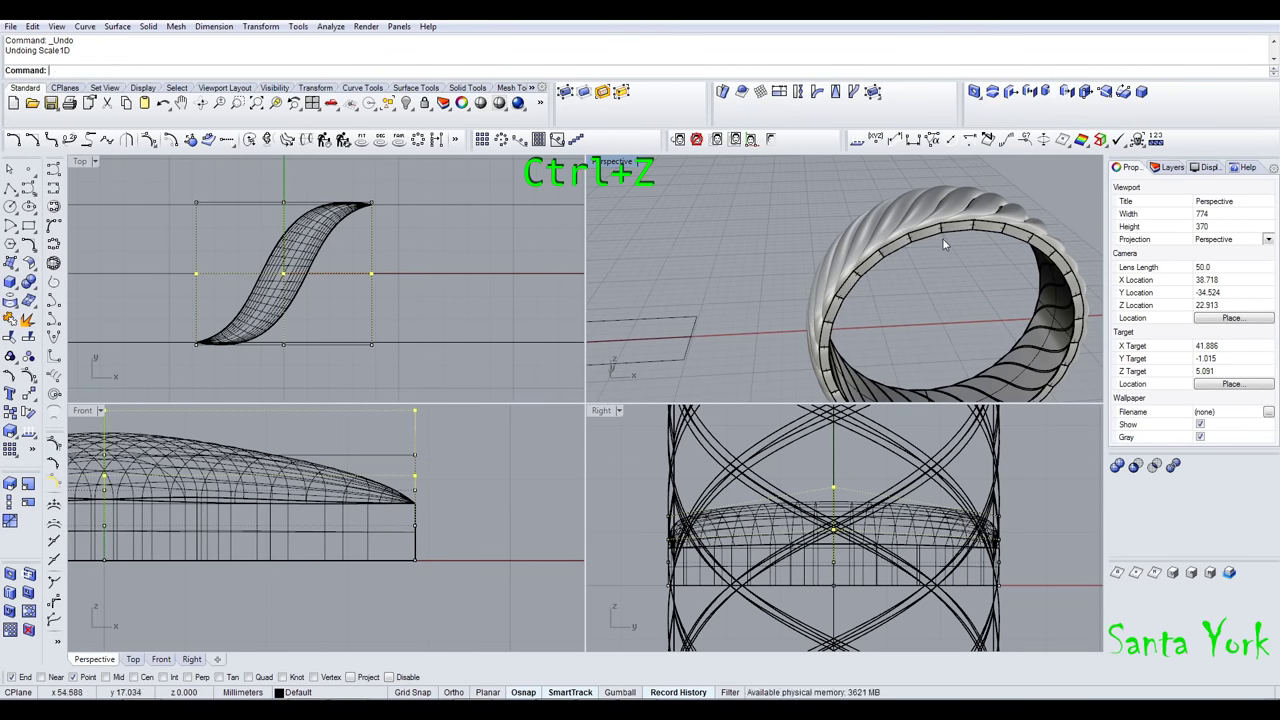
{"action": "key", "text": "ctrl+y"}
{"action": "right_click_drag", "start_coordinate": [927, 254], "coordinate": [891, 308]}
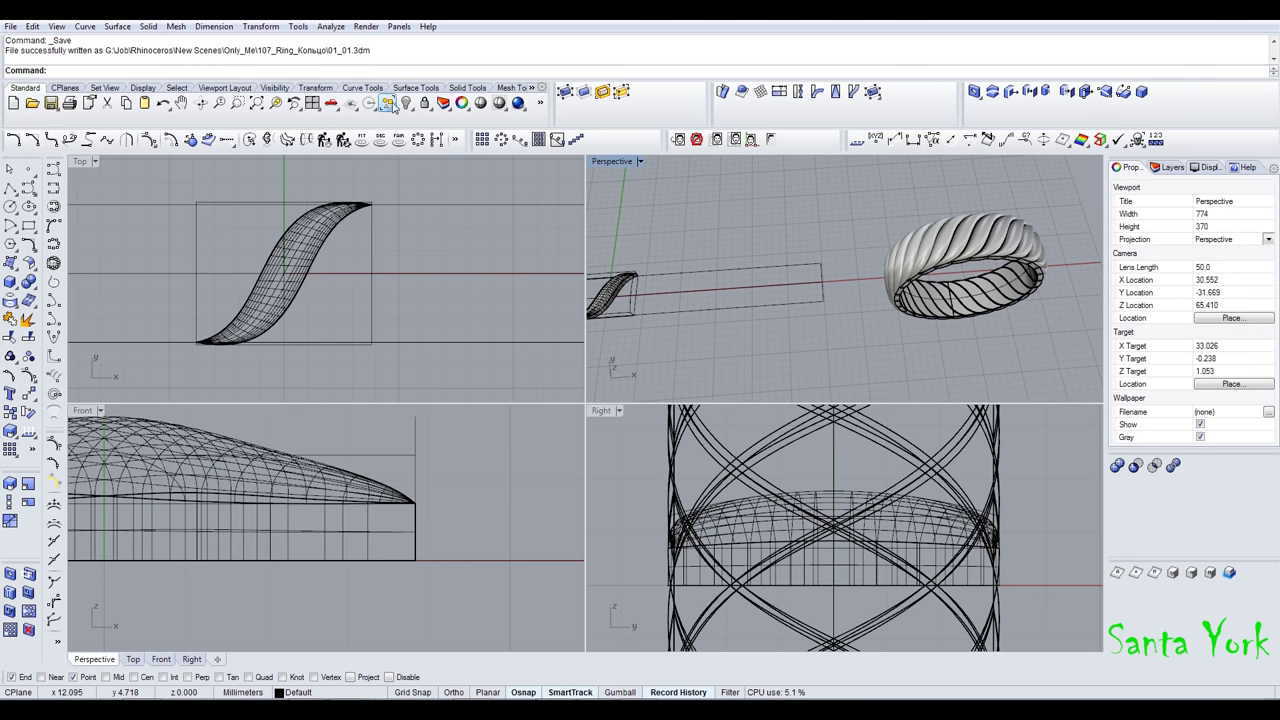
- Select all curves in the model and hide them
{"action": "left_click", "coordinate": [388, 104]}
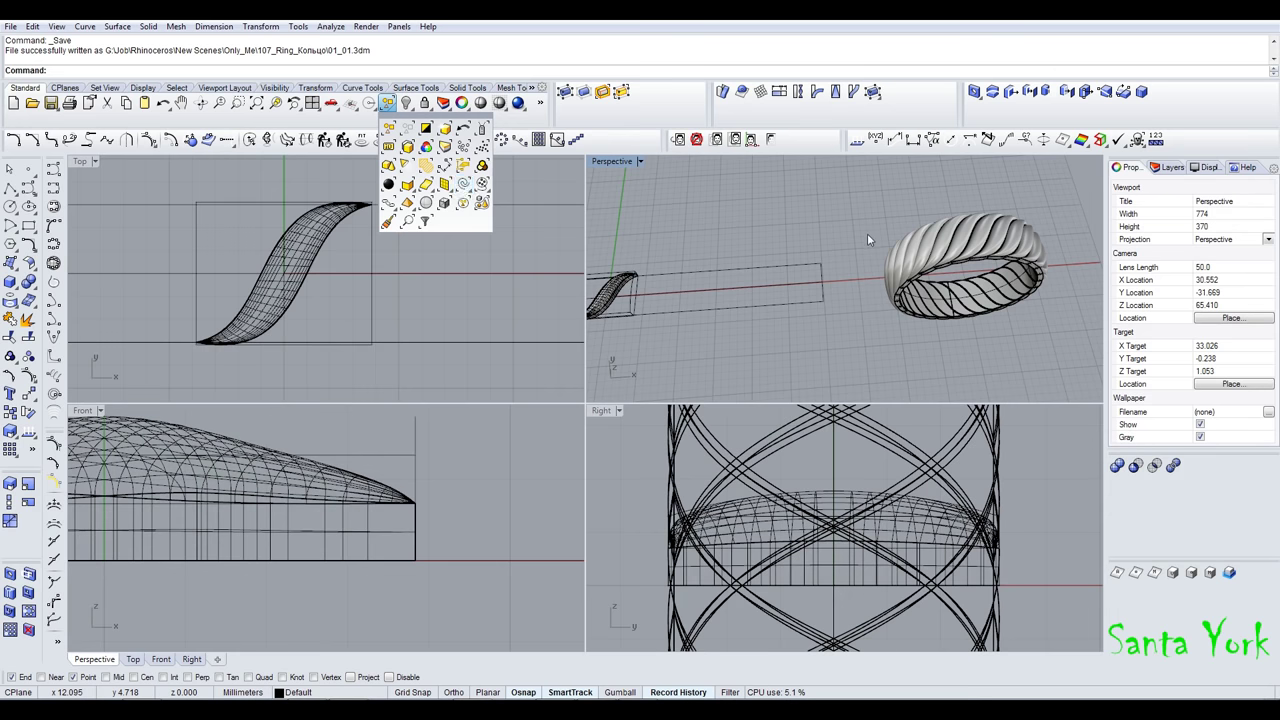
{"action": "right_click", "coordinate": [406, 104]}
{"action": "left_click", "coordinate": [387, 104]}
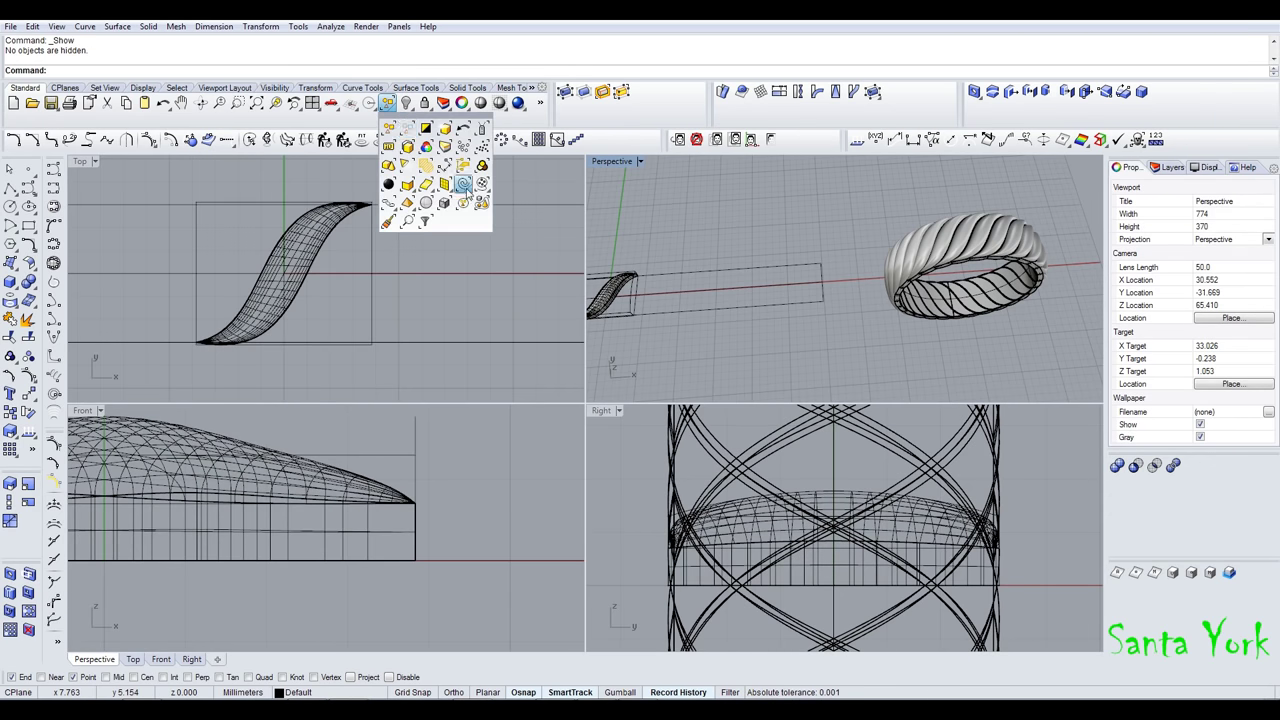
{"action": "left_click", "coordinate": [464, 184]}
{"action": "key", "text": "ctrl+h"}
- Hide the flat S-shaped element together with its control cage, keeping only the arrayed ring displayed
{"action": "scroll", "coordinate": [786, 262], "scroll_direction": "down", "scroll_amount": 2}
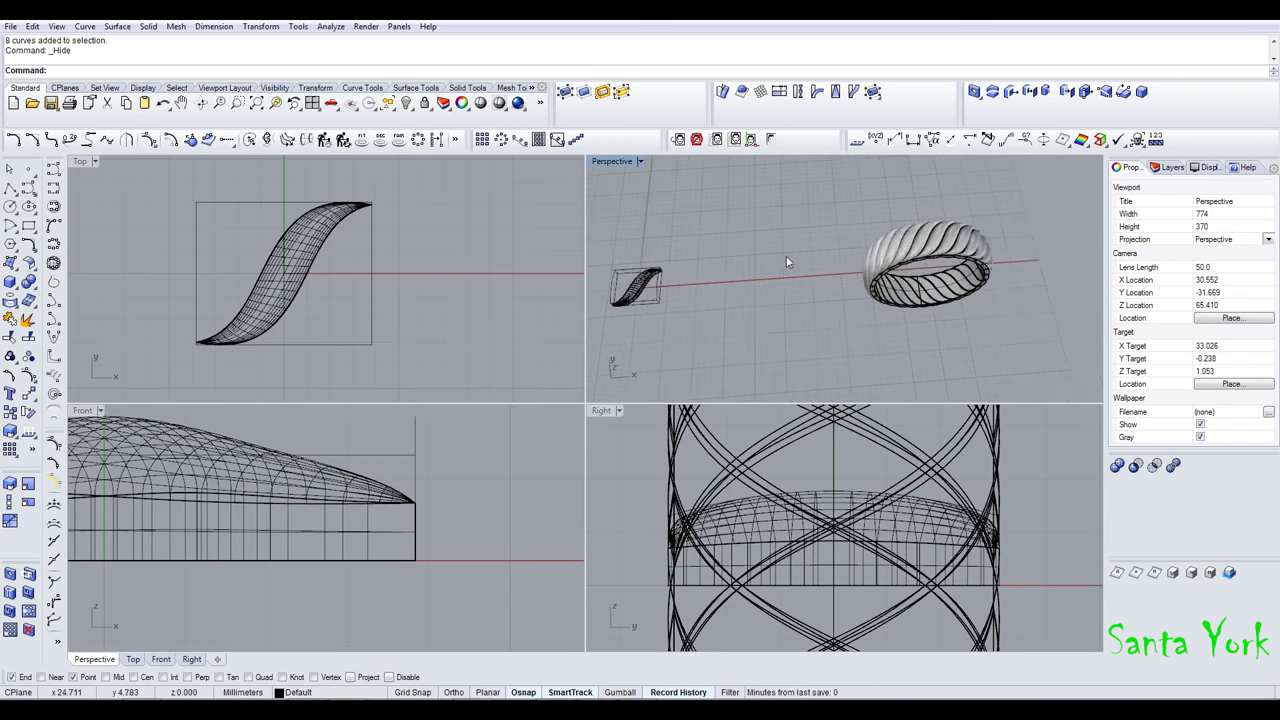
{"action": "scroll", "coordinate": [786, 262], "scroll_direction": "down", "scroll_amount": 4}
{"action": "left_click_drag", "start_coordinate": [732, 238], "coordinate": [629, 328]}
{"action": "key", "text": "ctrl+h"}
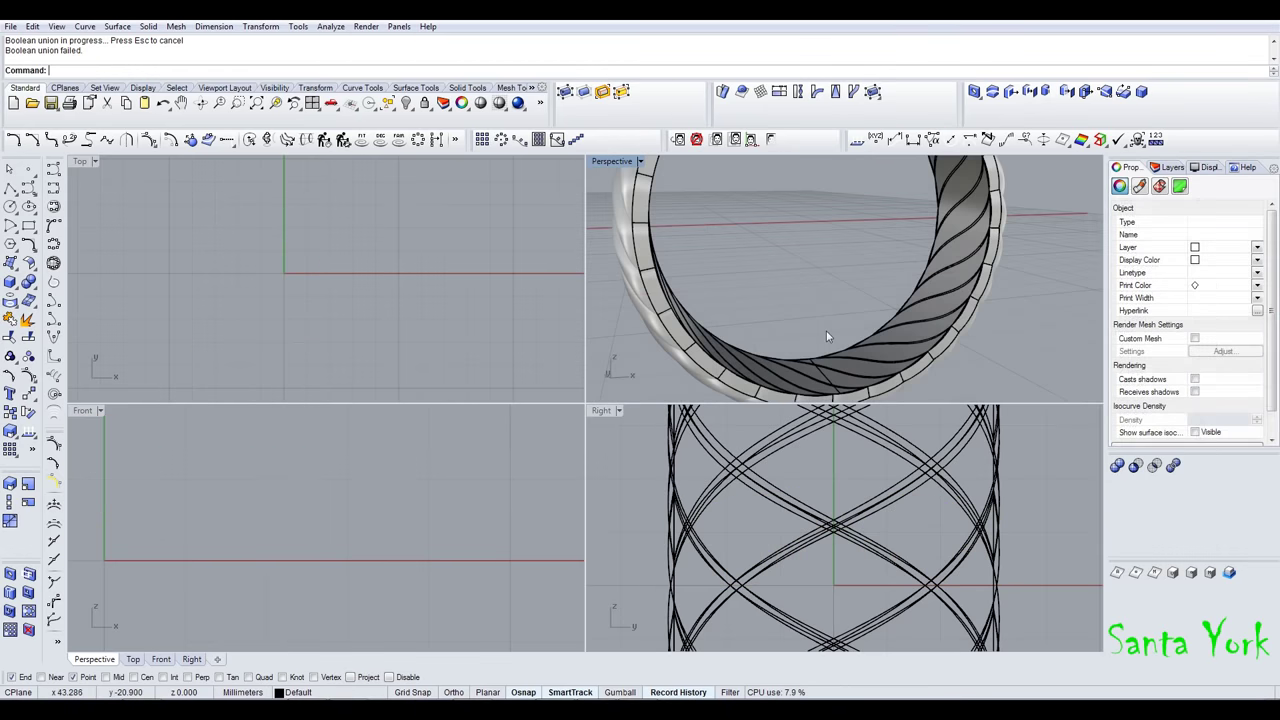
{"action": "scroll", "coordinate": [829, 337], "scroll_direction": "down", "scroll_amount": 10}
{"action": "right_click_drag", "start_coordinate": [801, 301], "coordinate": [690, 390]}
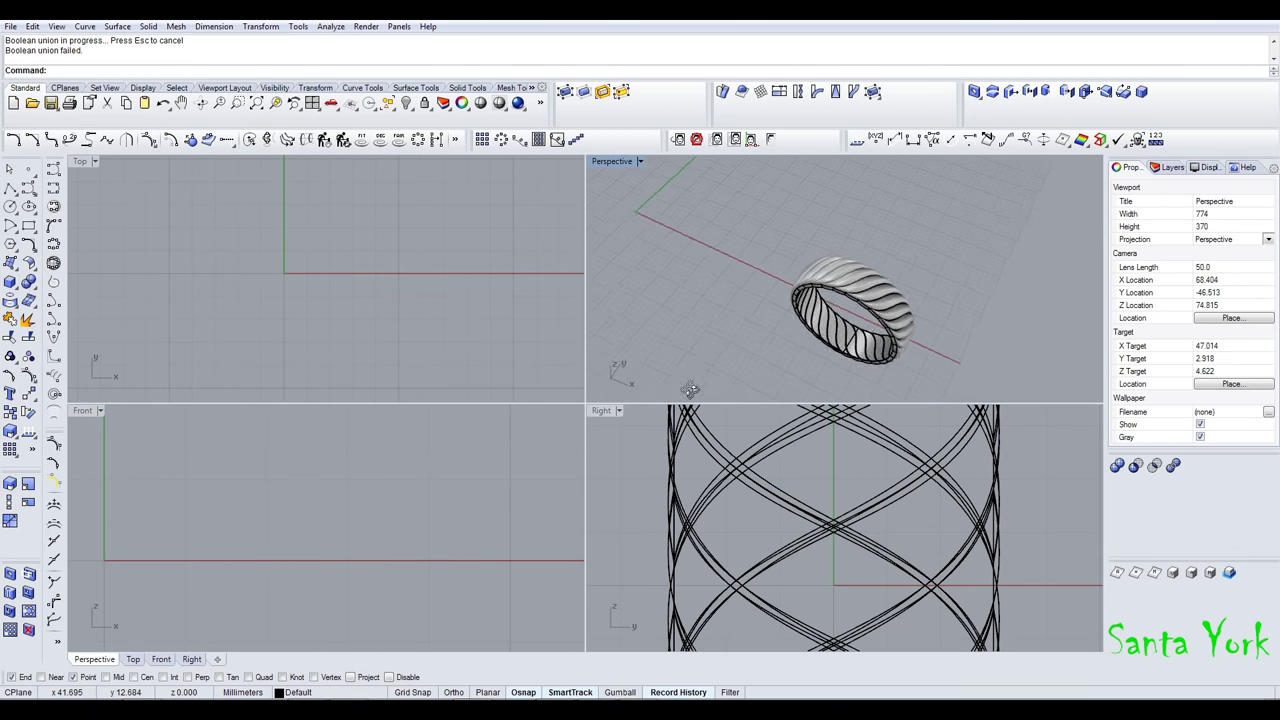